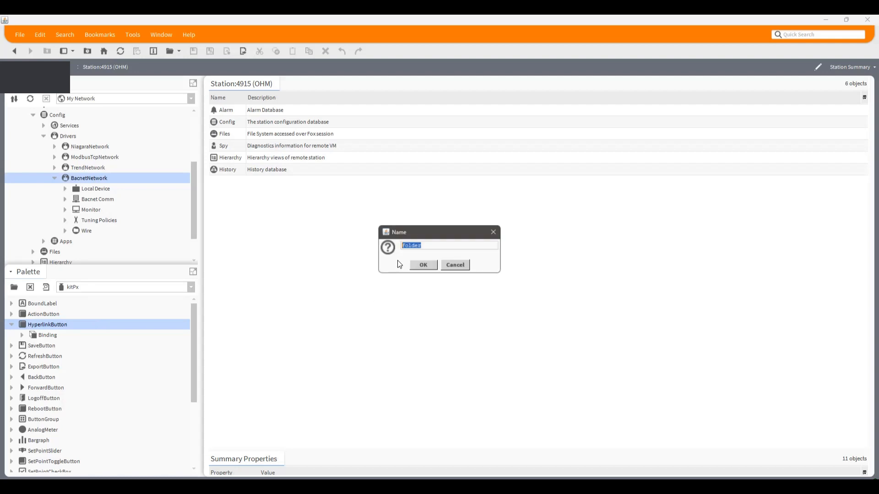
- Name the new folder under BacnetNetwork "Merge History" and create it
text(C)
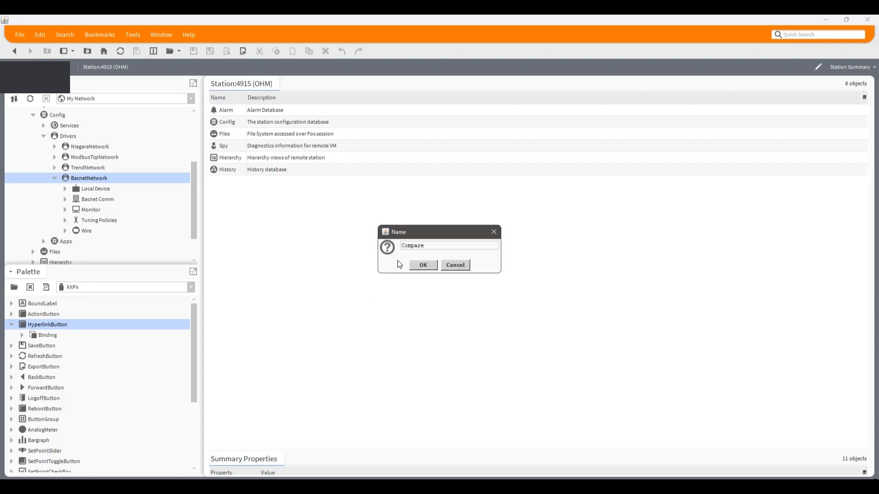
text(ompar)
key(BackSpace)
key(BackSpace)
key(BackSpace)
key(BackSpace)
key(BackSpace)
key(BackSpace)
click(411, 264)
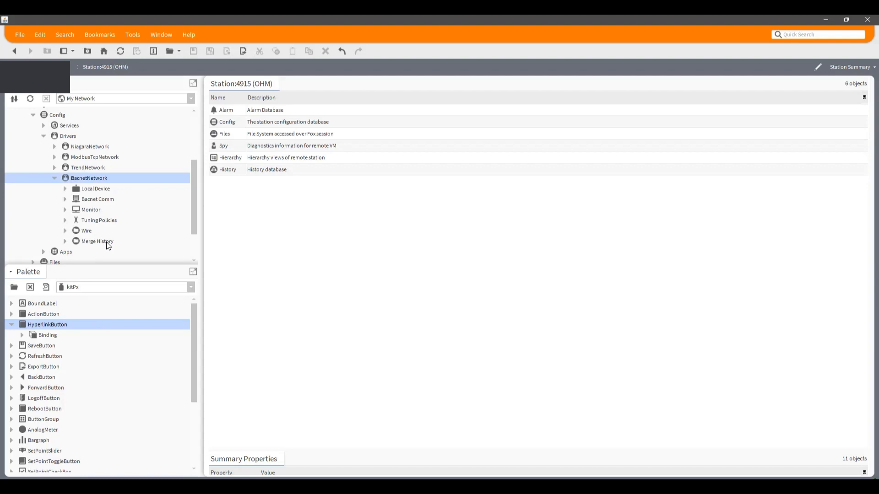
- Add a NumericWritable point named SAT_1 to the Merge History wire sheet, then reposition and widen its block
double_click(104, 242)
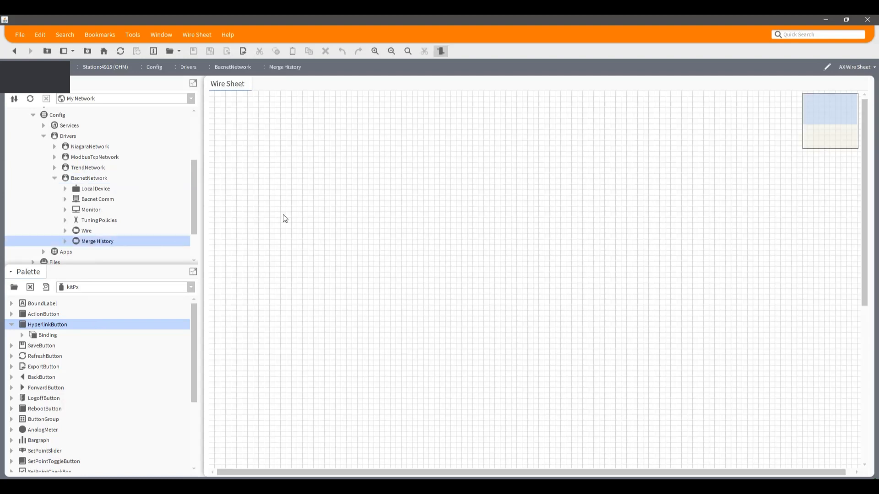
right_click(268, 129)
mouse_move(277, 131)
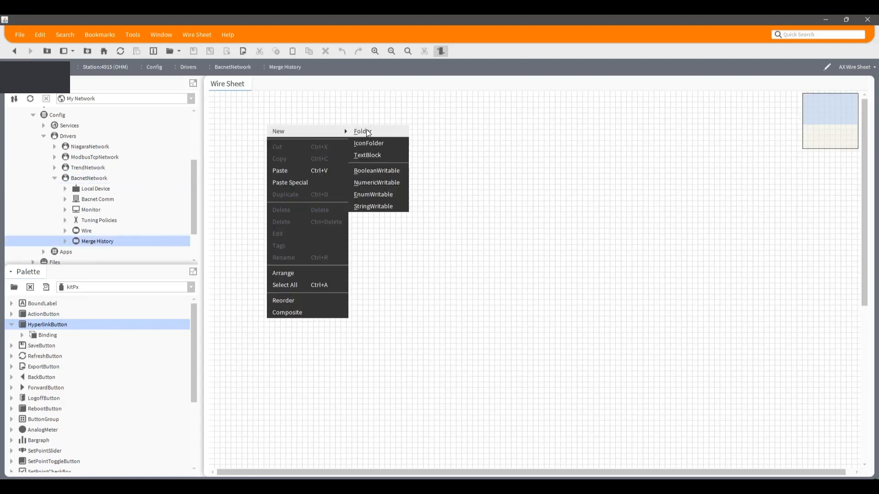
click(381, 183)
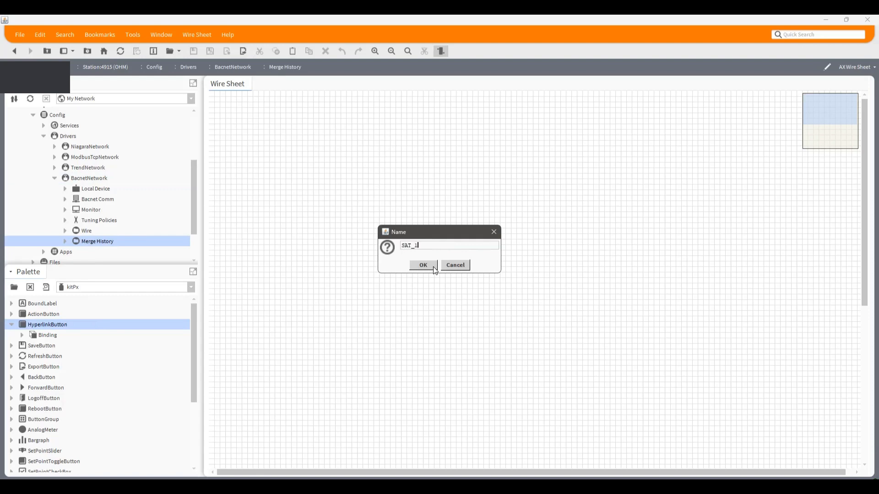
click(433, 266)
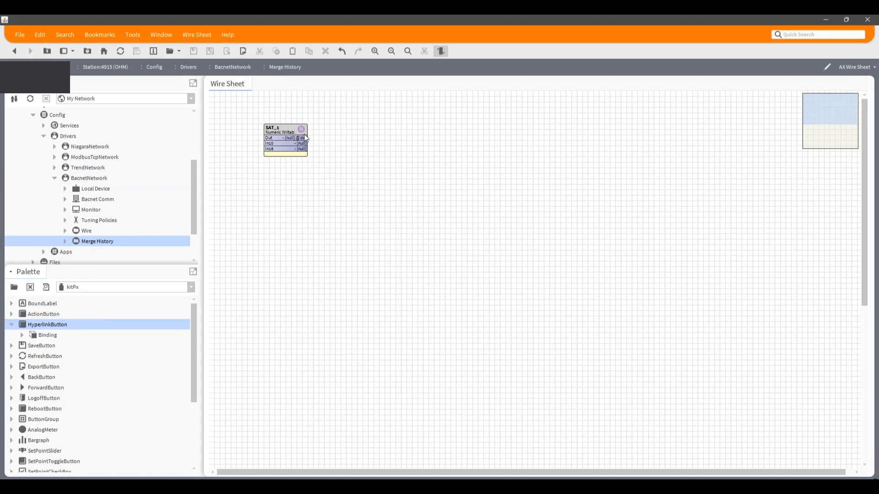
drag(307, 130, 379, 120)
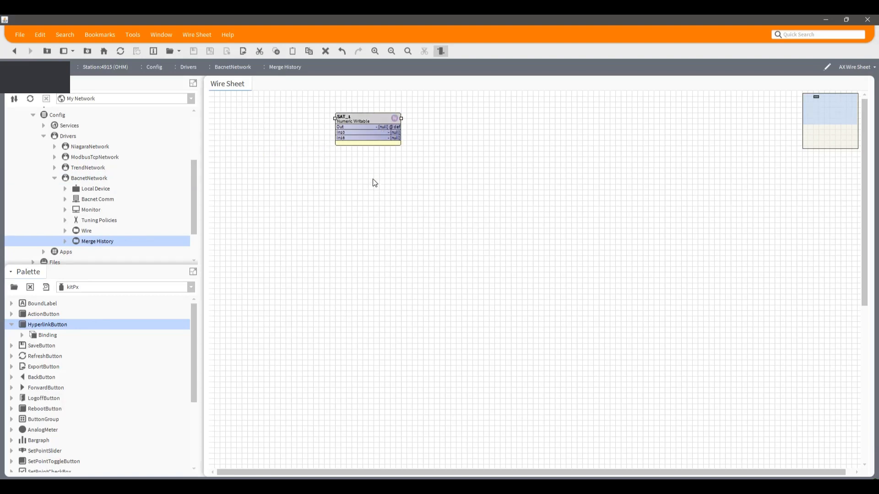
click(373, 180)
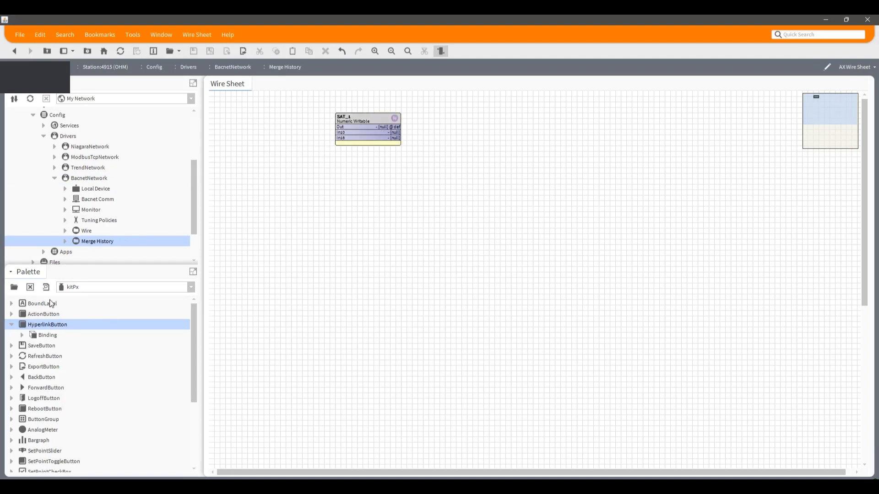
click(89, 289)
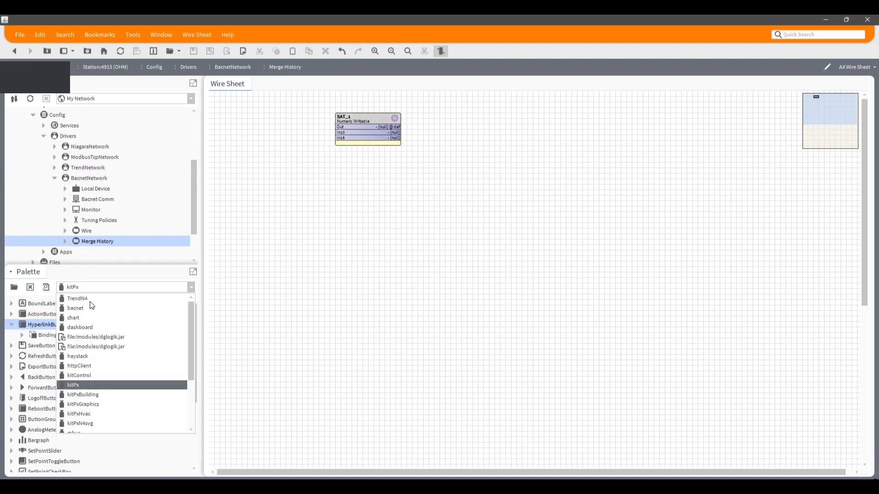
click(113, 390)
scroll(41, 370, down, 3)
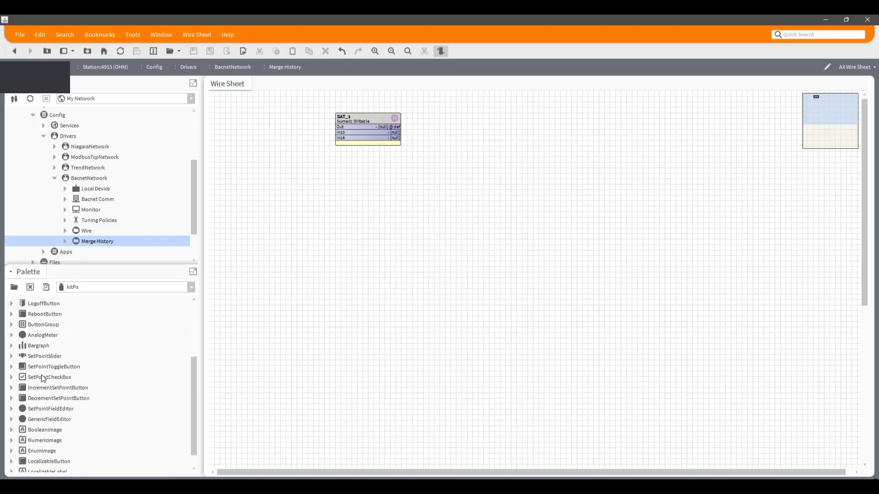
scroll(43, 378, up, 3)
- Add a Ramp component from the kitControl palette's Util folder to the wire sheet, beside SAT_1, keeping its default name
click(79, 289)
click(93, 374)
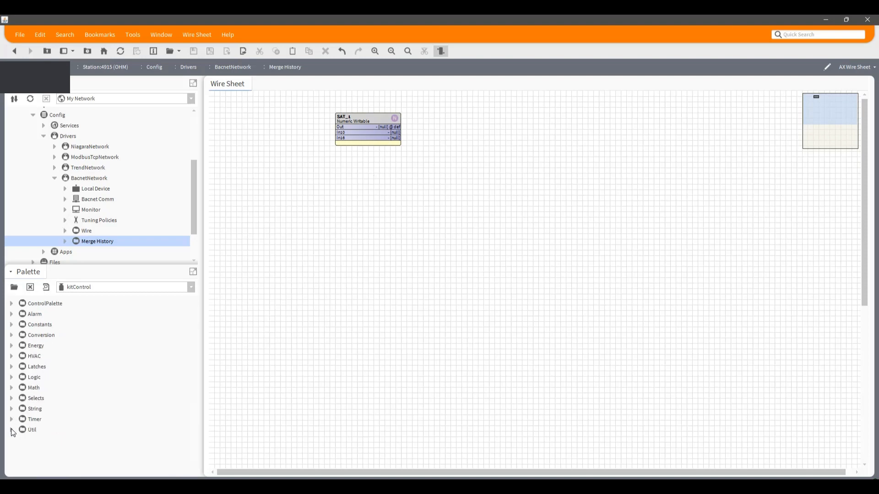
click(11, 430)
drag(54, 409, 257, 120)
click(418, 266)
- Set the Ramp's offset to 20 and amplitude to 5, and save its properties
double_click(257, 120)
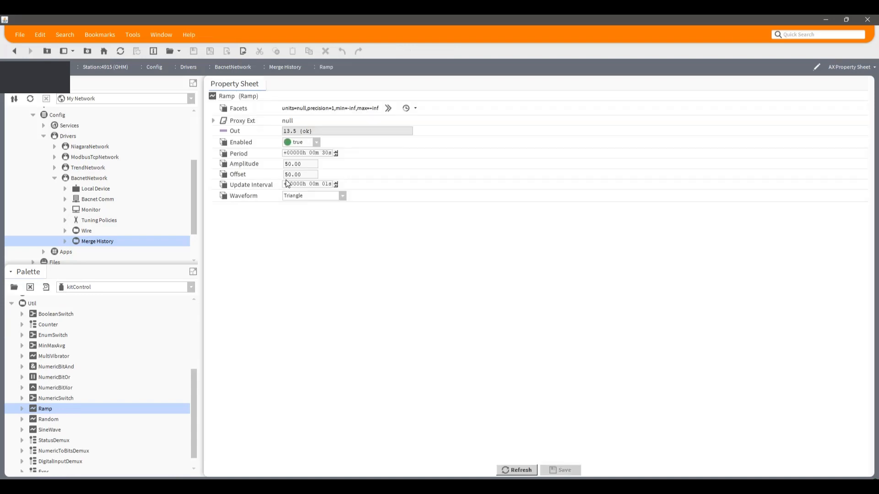
key(ctrl+a)
text(20)
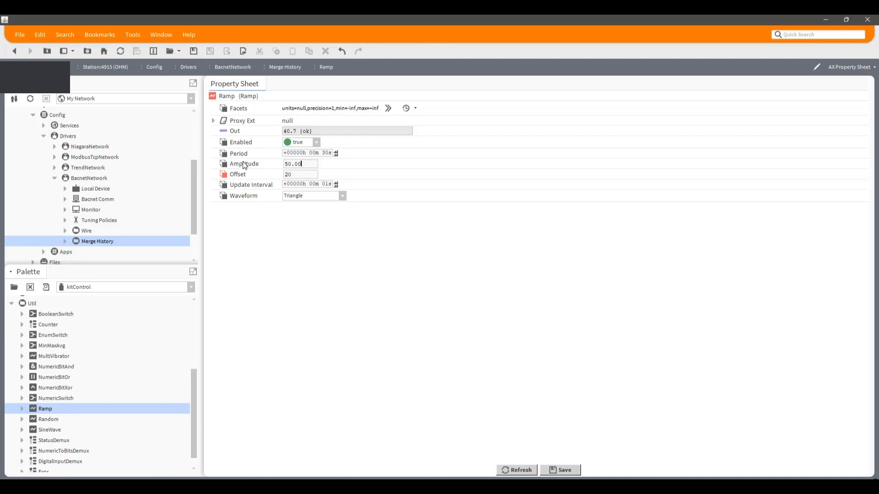
key(shift+Tab)
text(5)
click(561, 470)
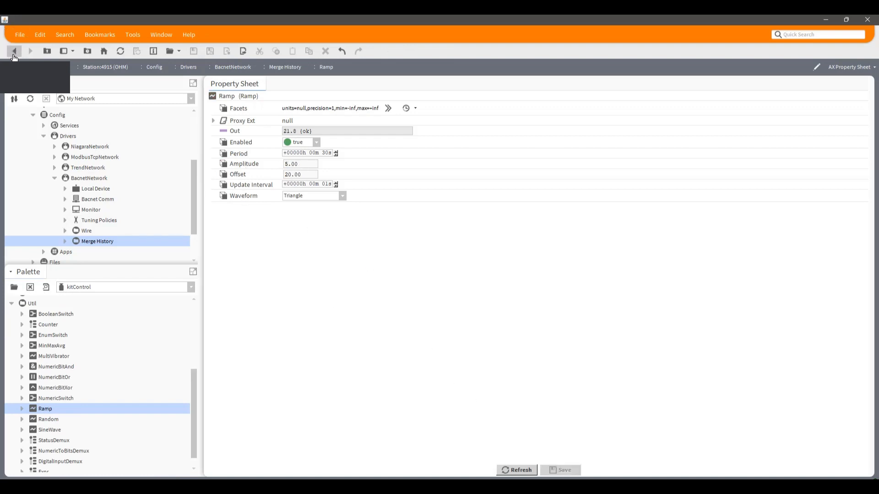
- Return to the Merge History wire sheet and link the Ramp's Out to In10 of SAT_1
click(14, 51)
mouse_move(265, 127)
mouse_down()
mouse_move(341, 132)
mouse_move(254, 132)
mouse_up()
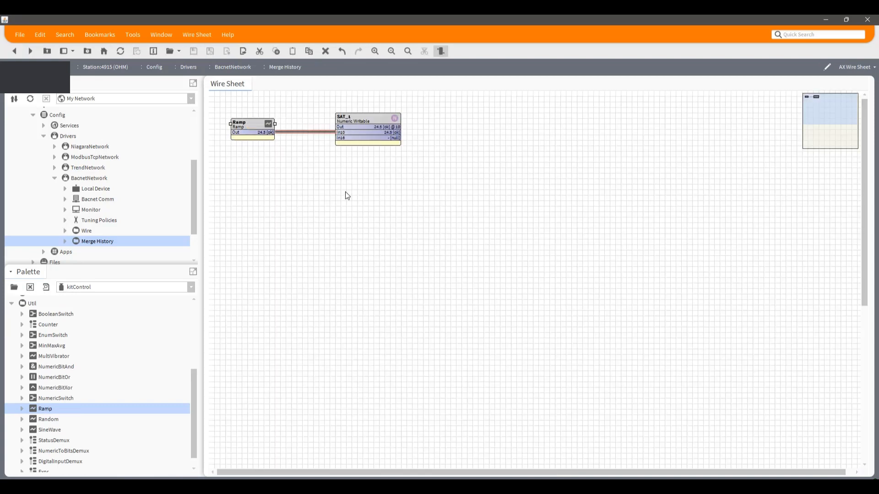
click(361, 120)
- Open SAT_1's property sheet and load the history palette
double_click(352, 120)
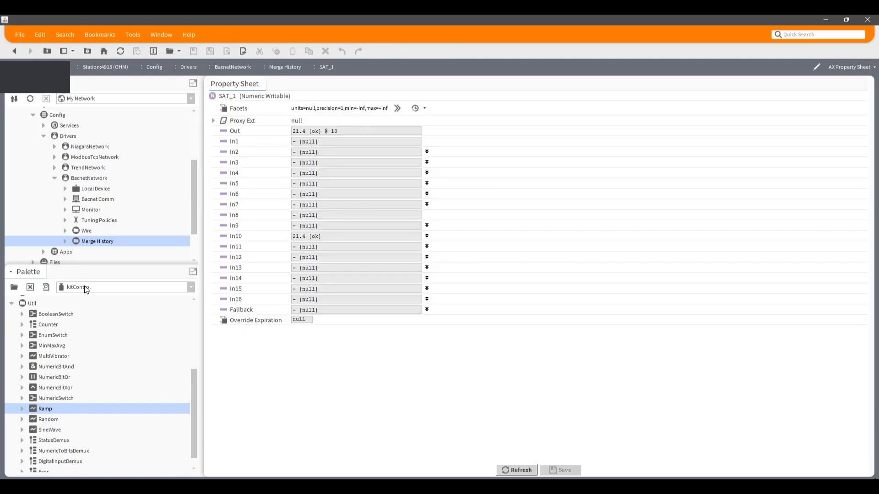
click(15, 287)
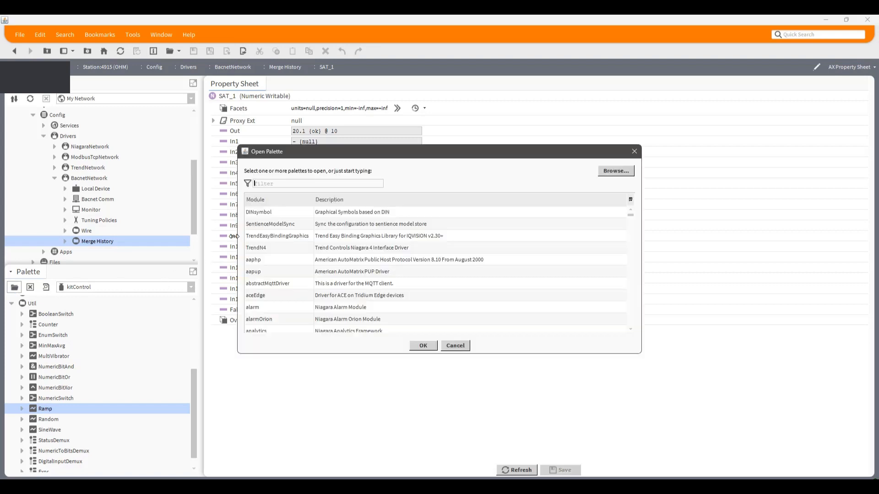
text(h)
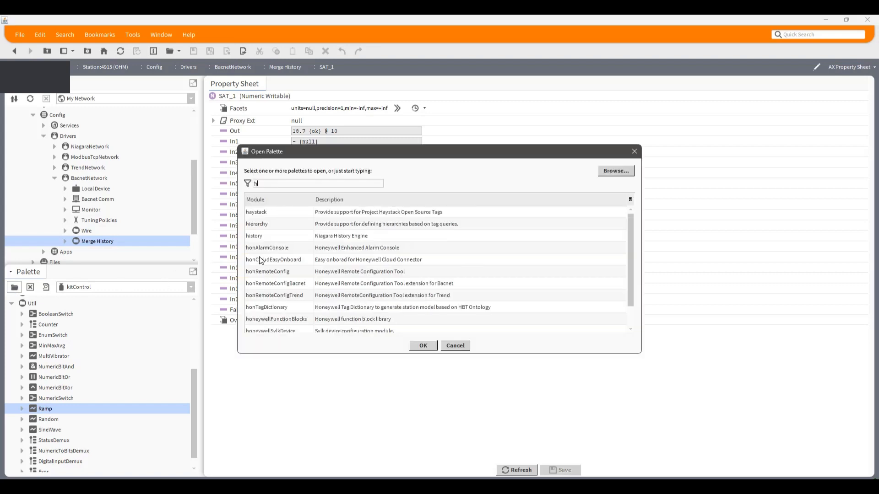
text(i)
click(273, 226)
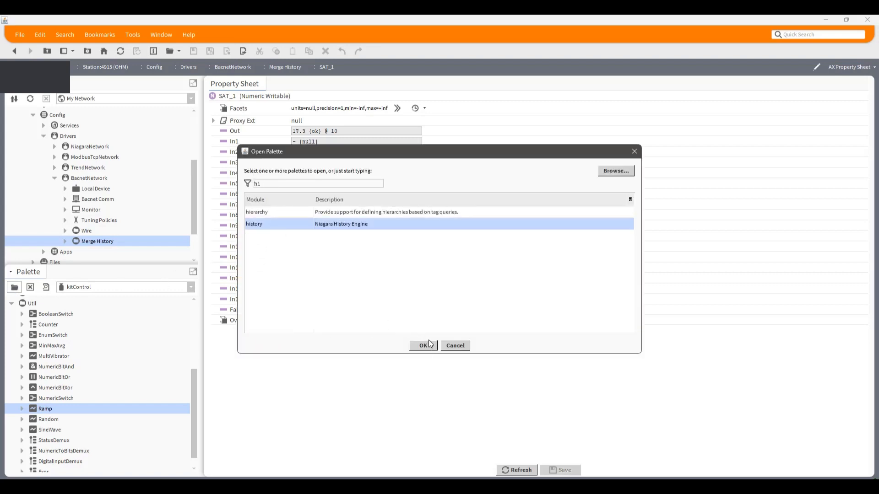
click(428, 344)
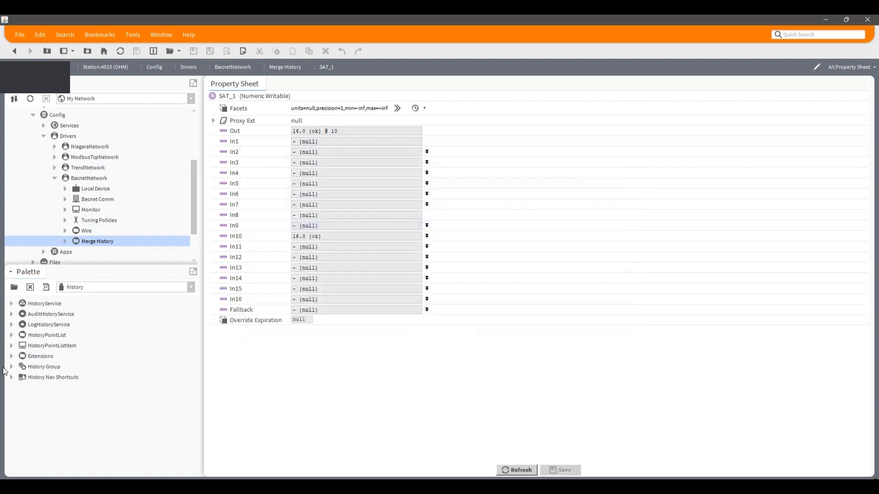
- Add the NumericInterval history extension to SAT_1, keeping its default name
double_click(40, 357)
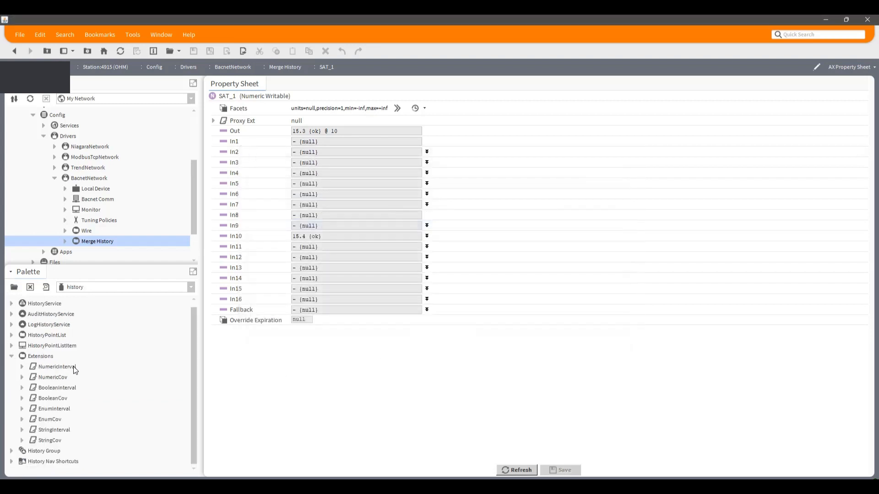
drag(55, 367, 370, 362)
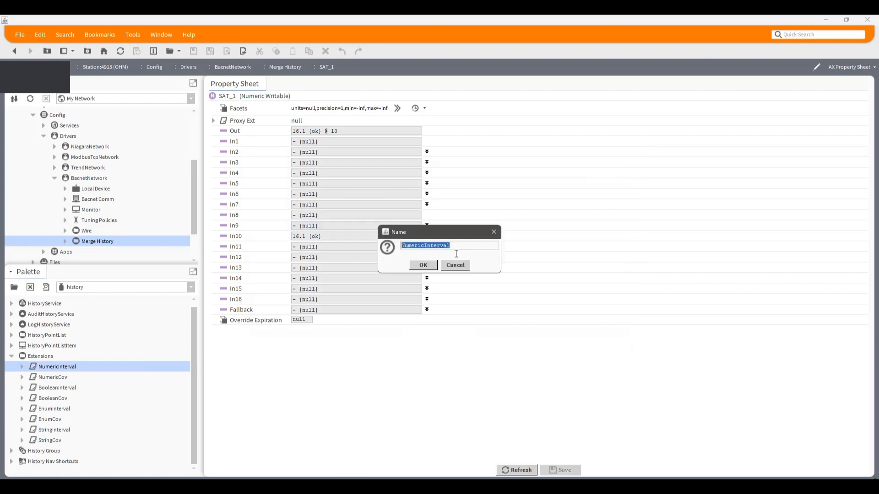
click(425, 267)
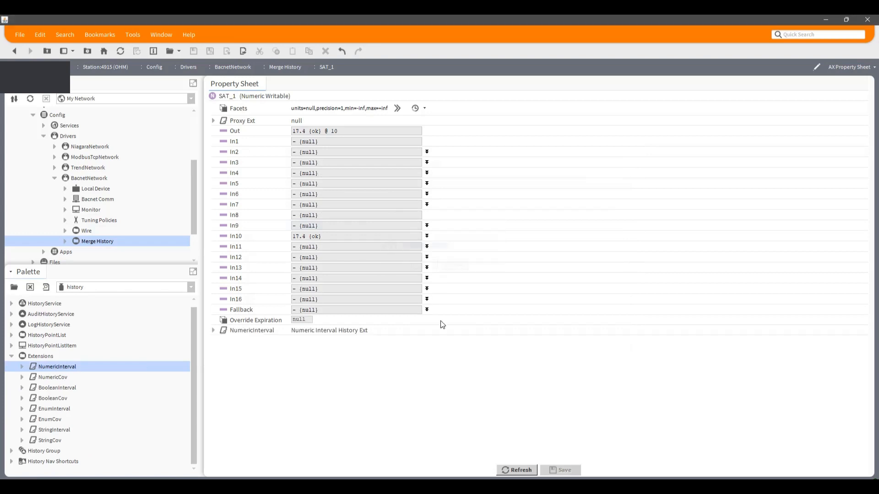
- Set SAT_1's NumericInterval history interval to 0 minutes 1 second and save it
click(212, 330)
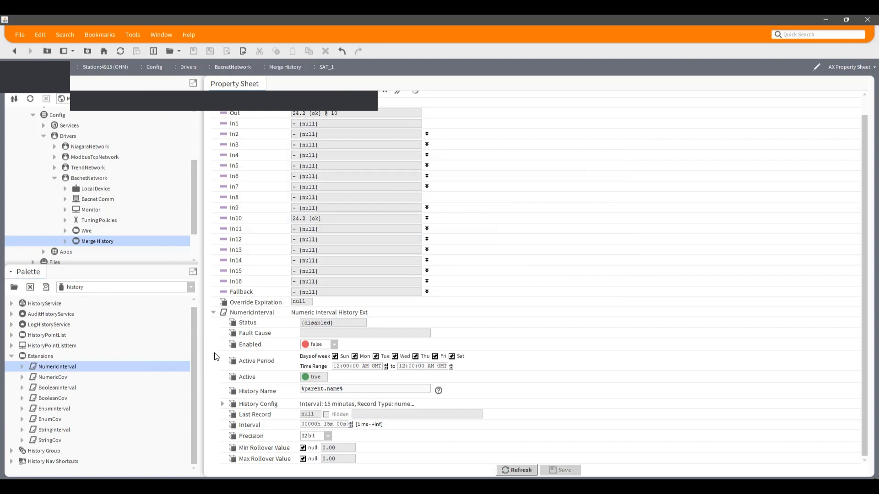
click(221, 405)
scroll(223, 405, down, 3)
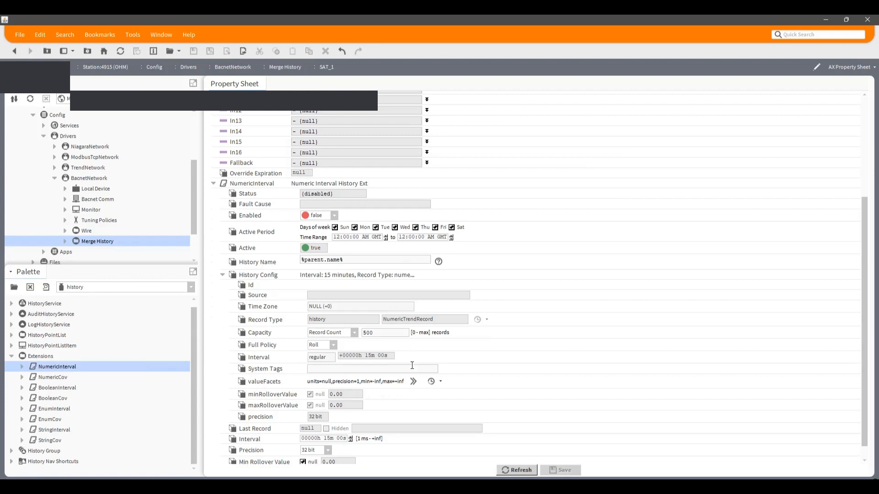
scroll(412, 365, down, 1)
click(326, 424)
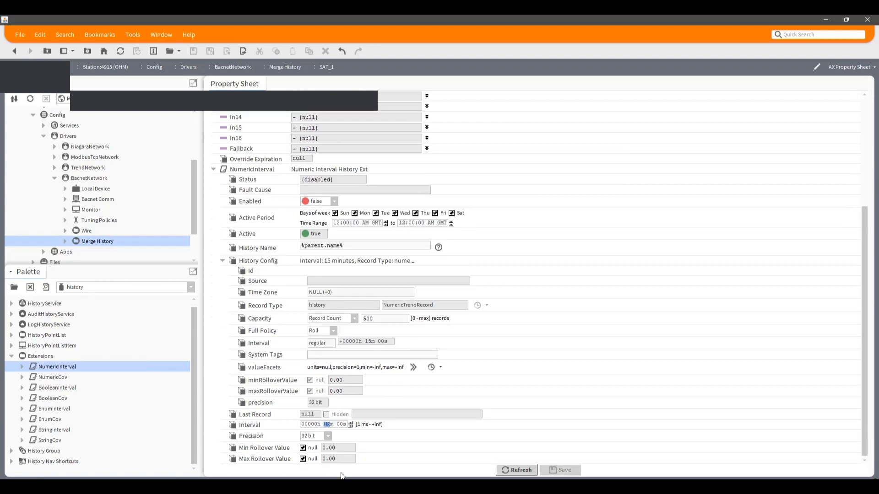
text(00)
click(341, 425)
click(559, 474)
- Set the Enabled property of SAT_1's NumericInterval extension to true and save
scroll(316, 217, up, 2)
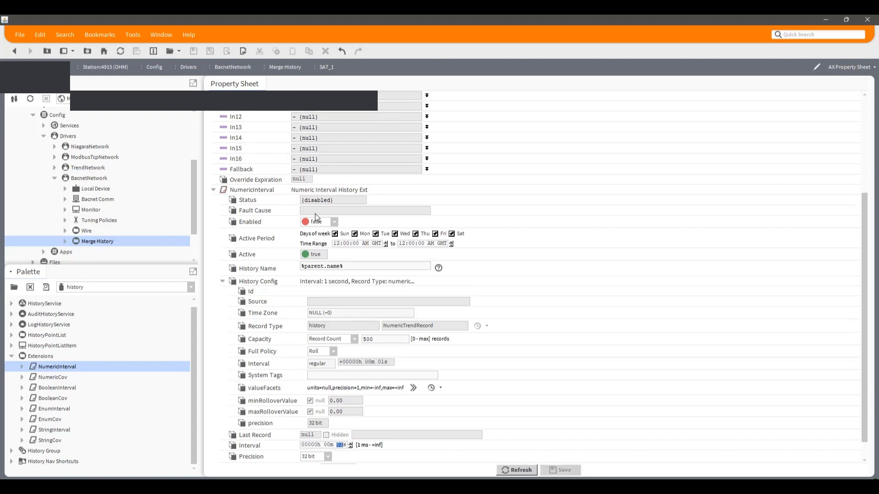
scroll(284, 259, up, 1)
click(333, 264)
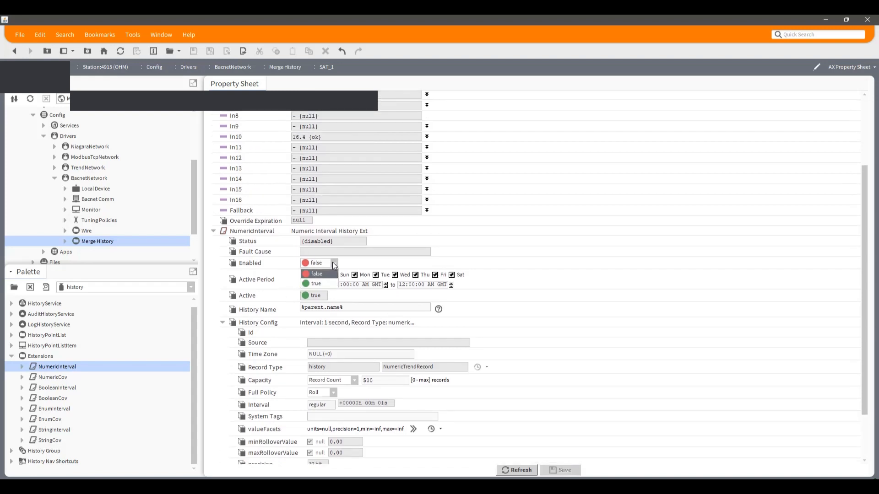
click(318, 284)
click(568, 468)
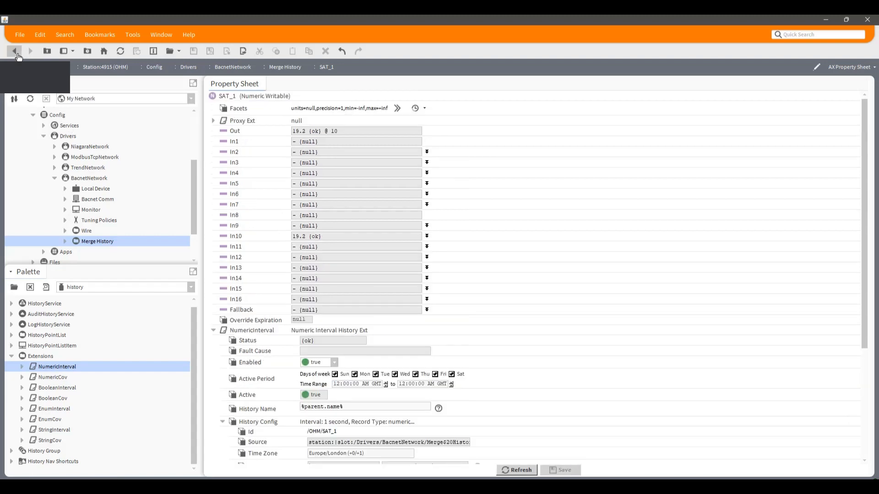
- Return to the Merge History wire sheet and widen the SAT_1 block slightly
click(14, 51)
click(361, 119)
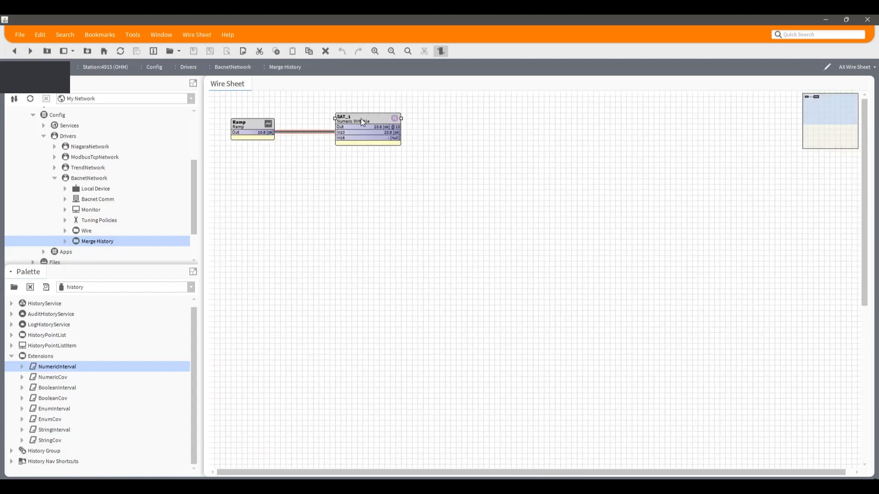
drag(401, 119, 423, 118)
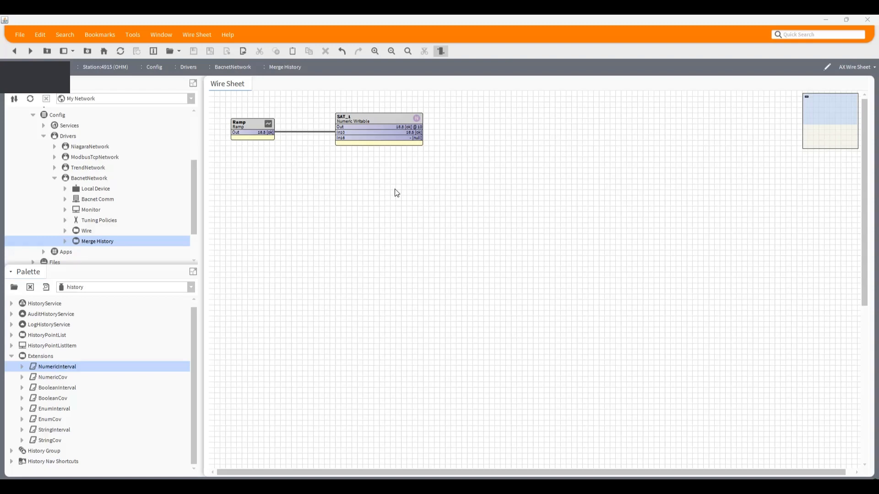
- Disable history collection on SAT_1 by setting its NumericInterval extension's Enabled property to false, and save
double_click(357, 117)
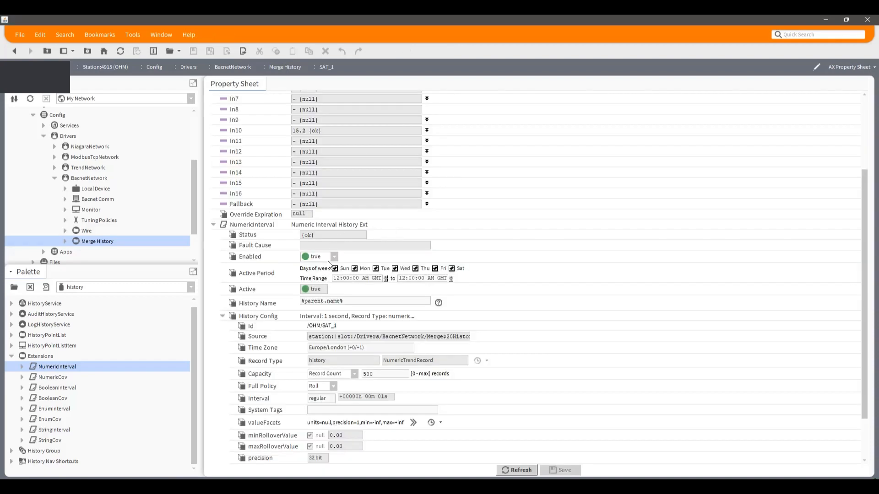
click(334, 257)
click(329, 269)
click(572, 472)
- Duplicate SAT_1 as SAT_2 on the Merge History wire sheet, place it below the original, and link Ramp's Out to its In10
click(14, 51)
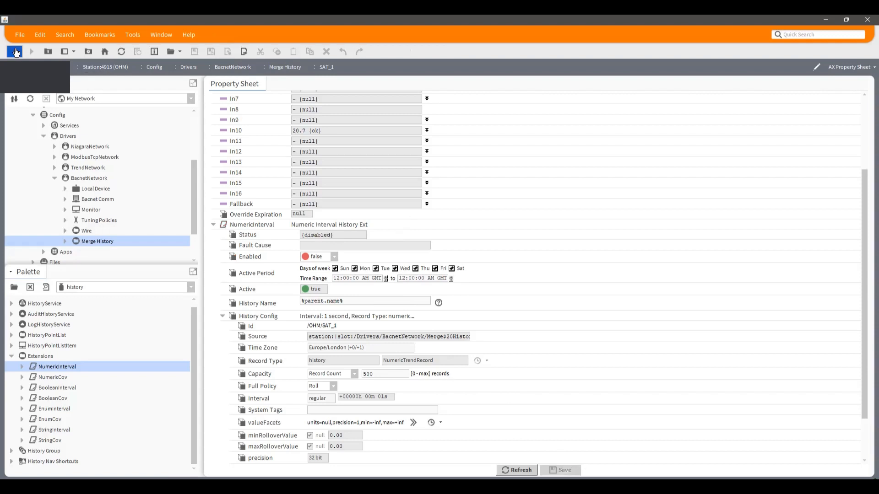
right_click(373, 121)
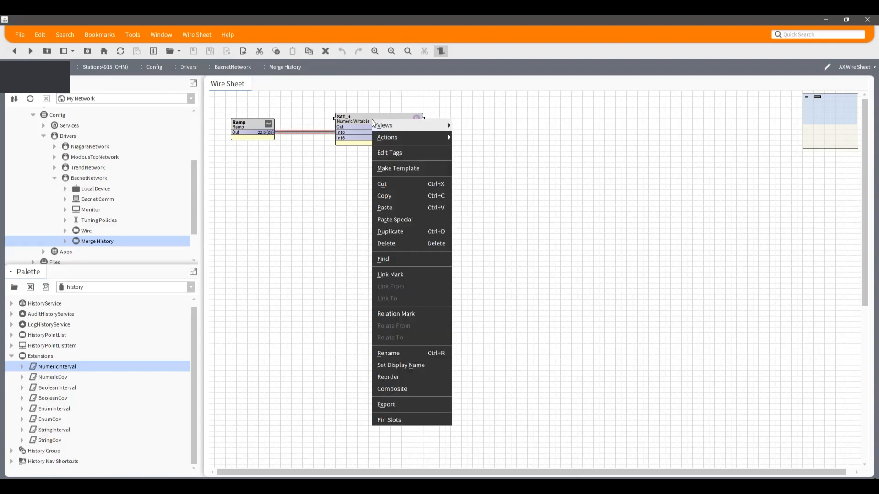
click(390, 231)
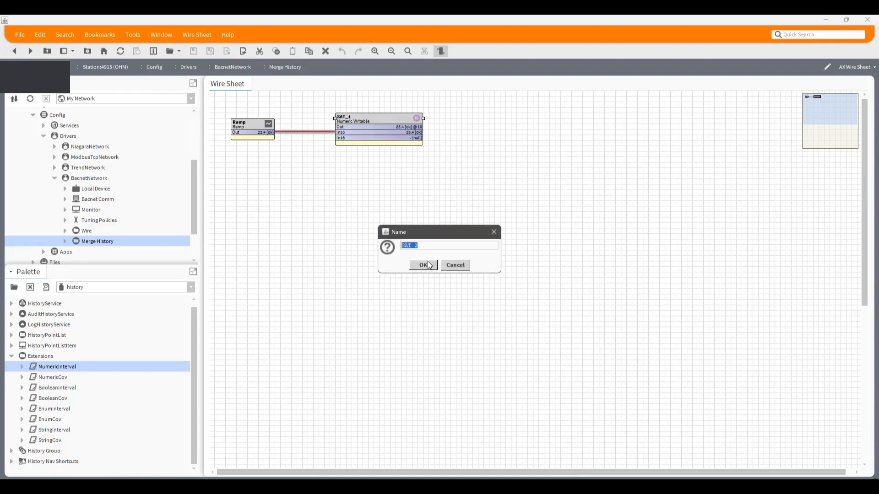
click(429, 264)
drag(376, 144, 367, 171)
click(293, 155)
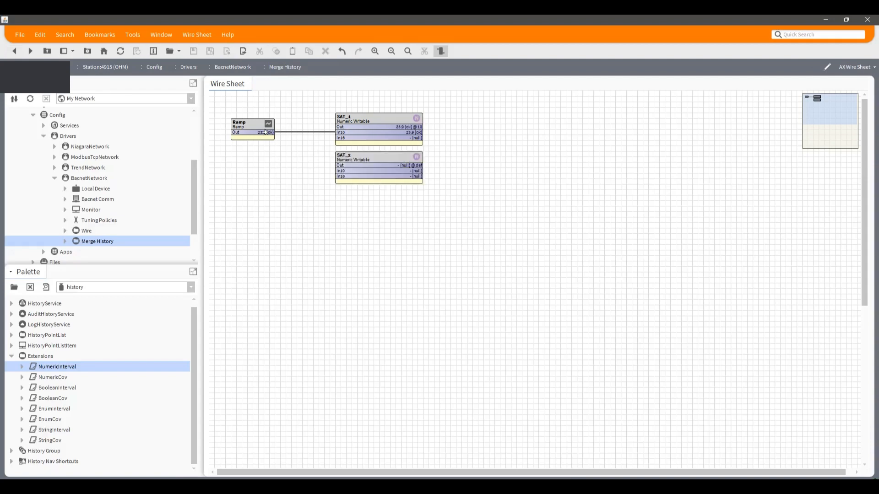
drag(270, 132, 342, 174)
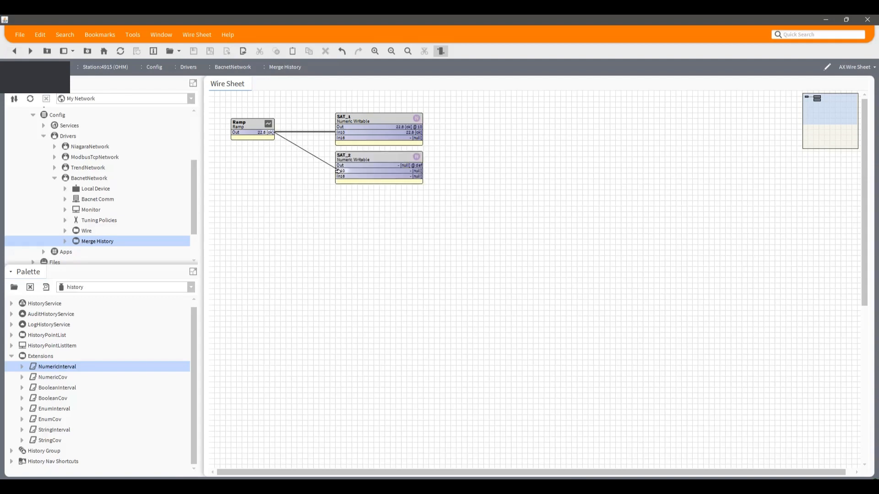
- Set the Enabled property of SAT_2's NumericInterval extension to true, save, and return to the Merge History wire sheet
double_click(371, 157)
click(333, 257)
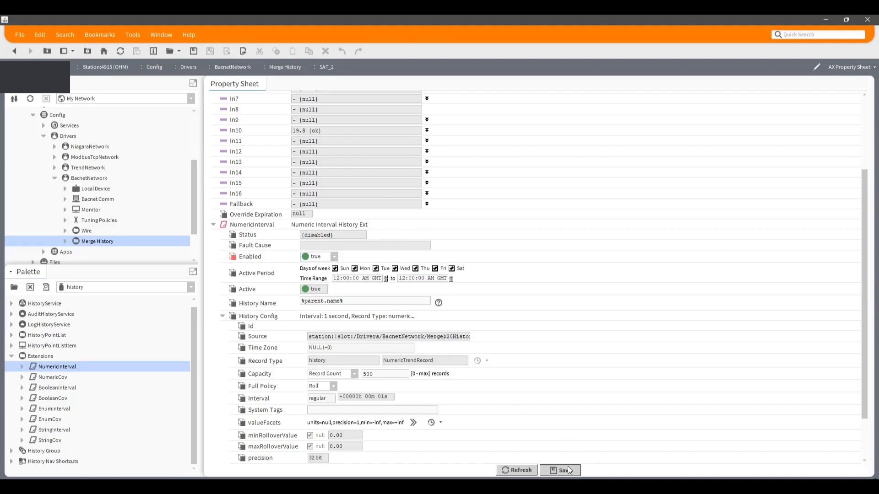
click(564, 470)
click(14, 51)
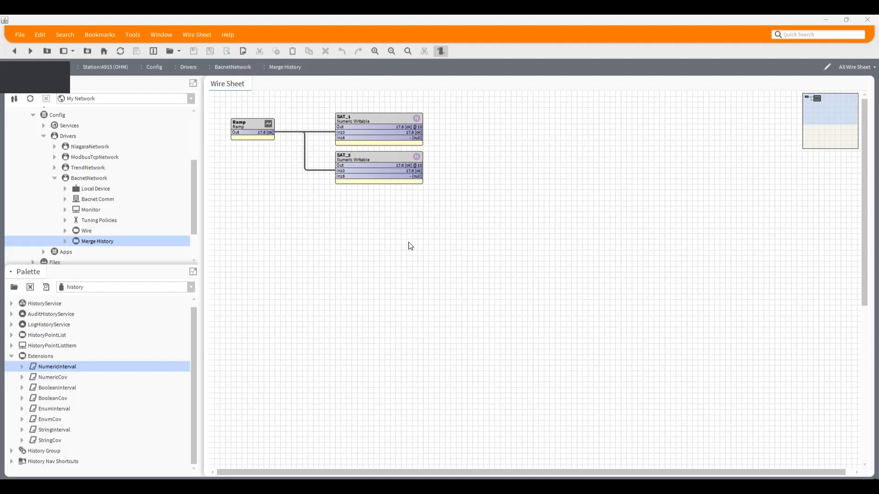
- Disable history collection on SAT_2 through its NumericInterval extension's Enabled property, save, and return to the wire sheet
click(397, 118)
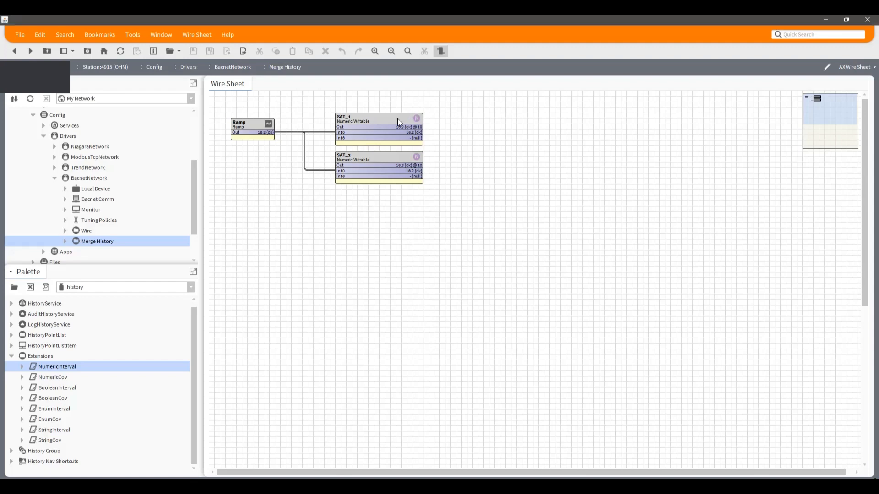
click(377, 158)
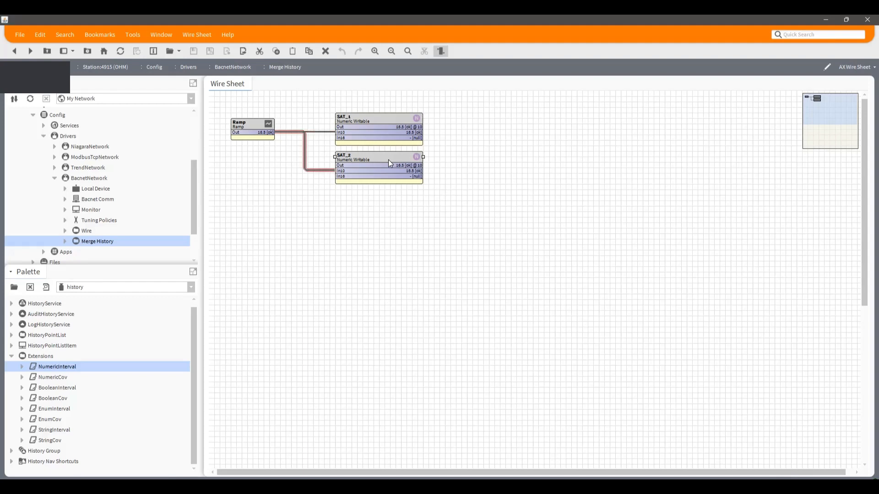
double_click(390, 163)
click(315, 257)
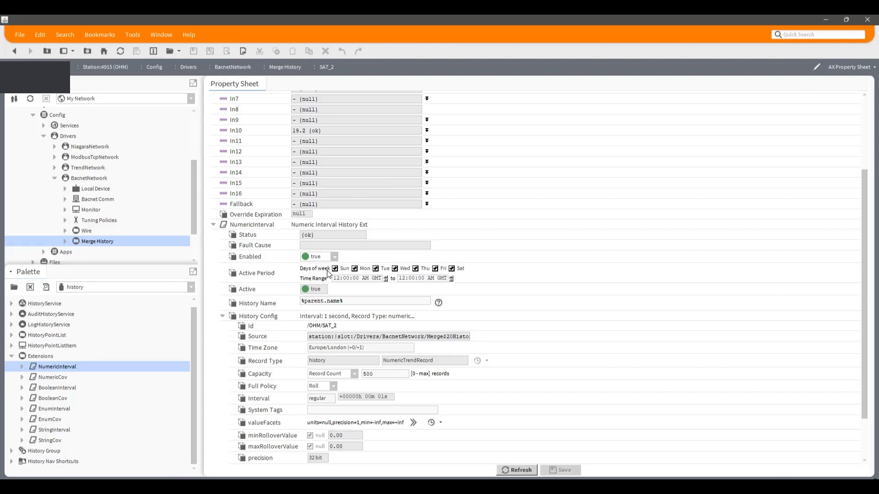
click(559, 470)
click(16, 51)
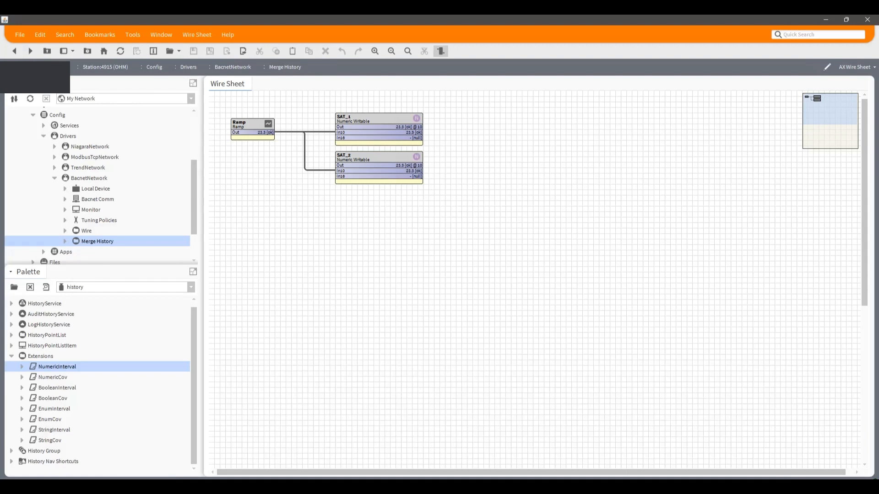
- Find the seriesTransform module by filtering for "ser" and open it as the palette
click(14, 287)
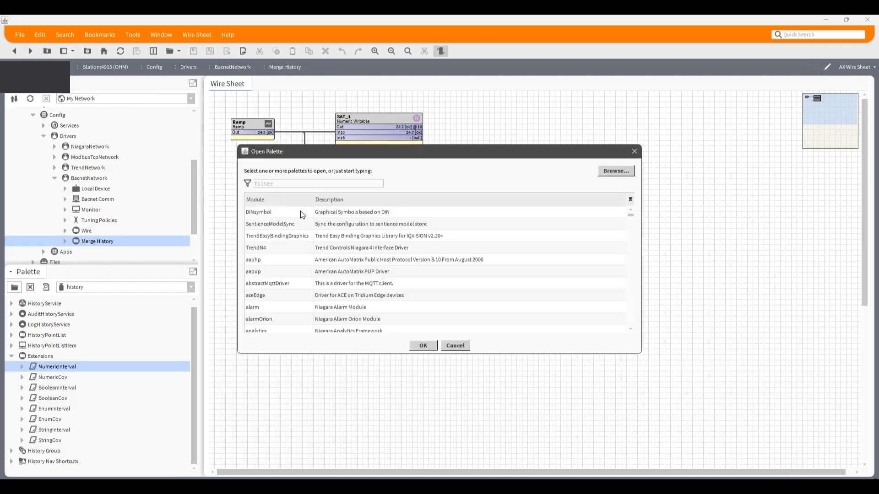
text(ser)
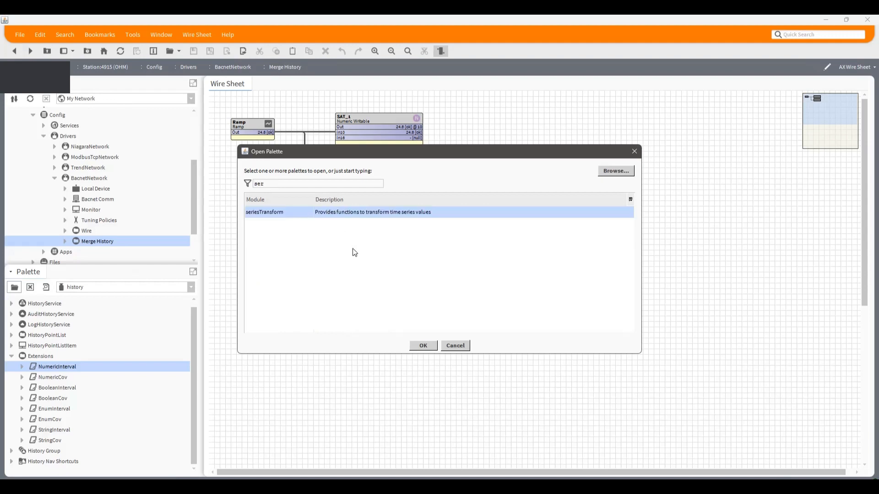
click(422, 347)
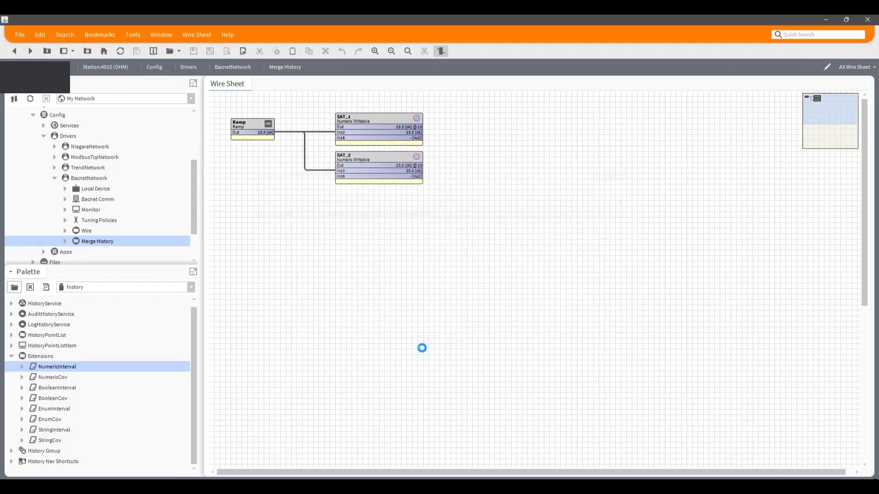
- Add a TransformGraph component to the Merge History folder under its default name and open its wire sheet
click(51, 303)
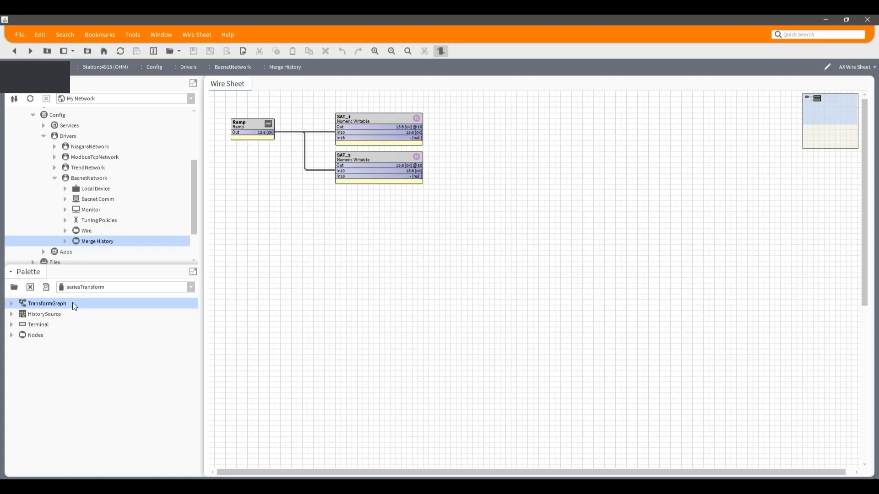
scroll(69, 171, down, 2)
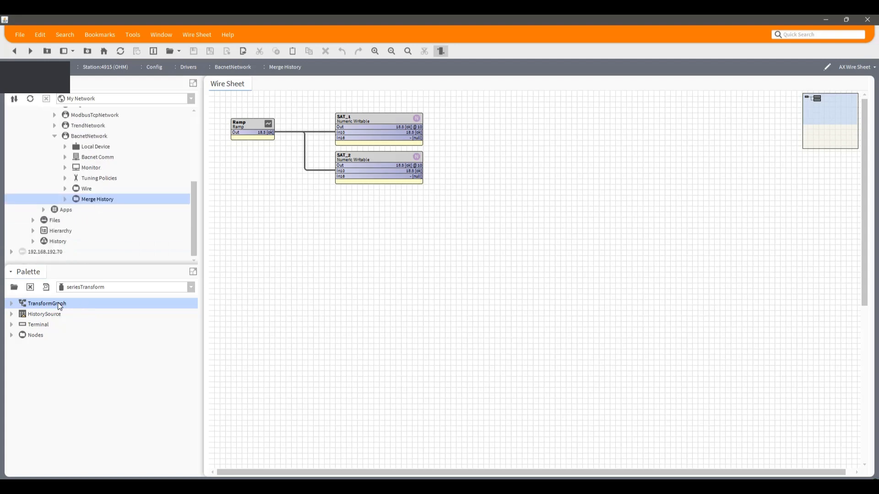
drag(52, 303, 96, 198)
click(424, 265)
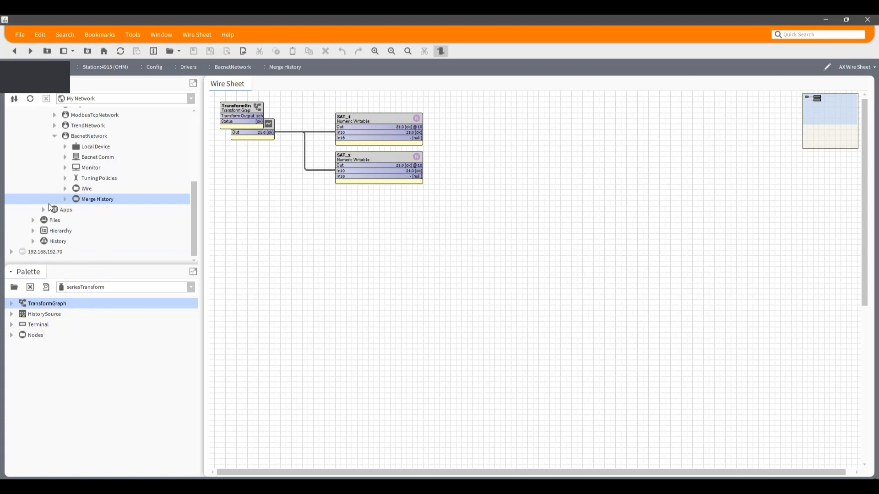
click(65, 200)
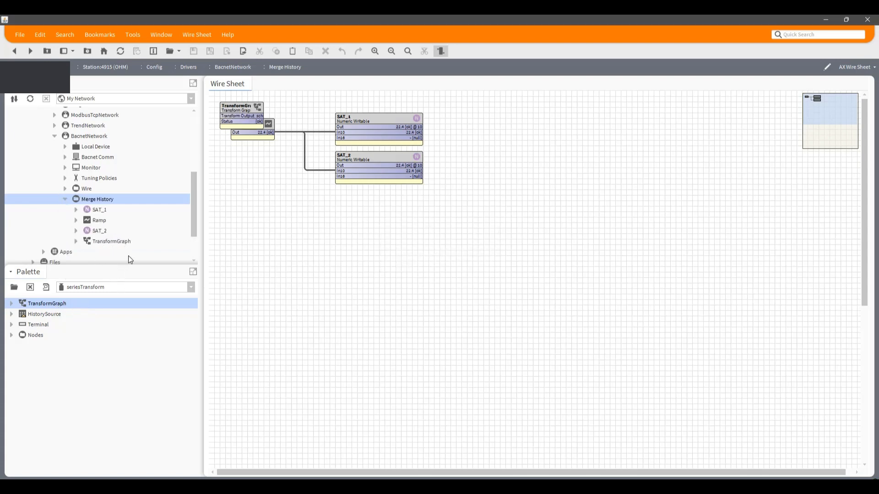
double_click(117, 241)
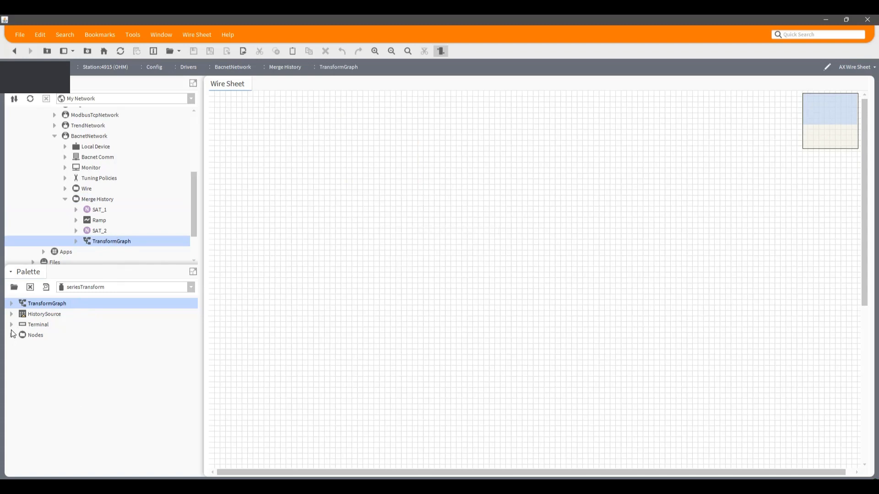
- Add a HistorySource named SAT1 to the TransformGraph wire sheet, move it near the sheet's upper-left corner, and widen its block
click(38, 316)
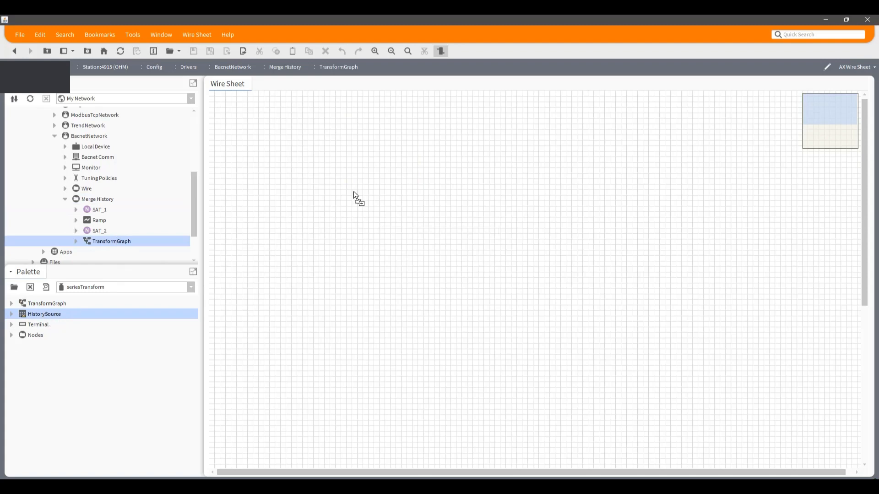
drag(354, 191, 347, 111)
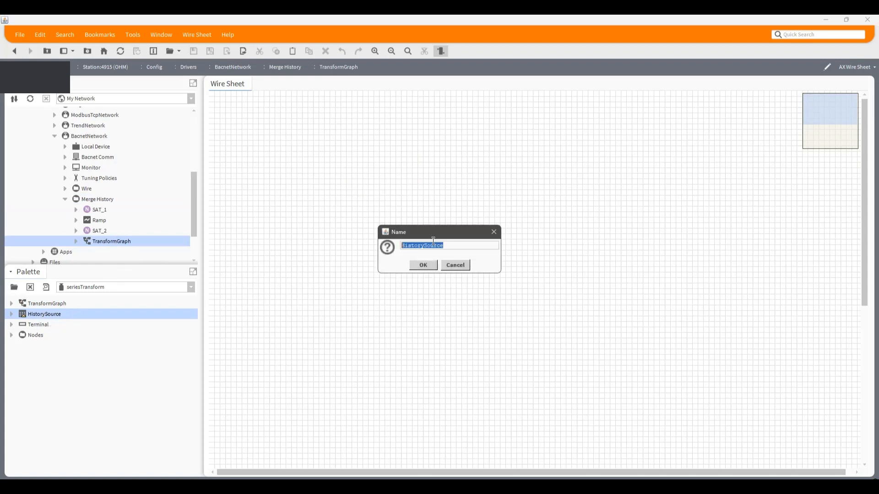
text(s)
click(423, 265)
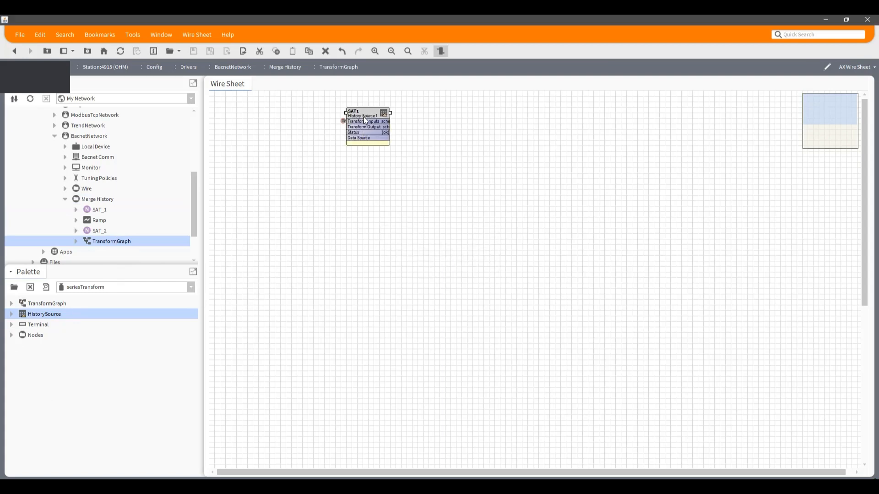
mouse_move(366, 114)
mouse_down()
mouse_move(295, 108)
mouse_move(351, 108)
mouse_up()
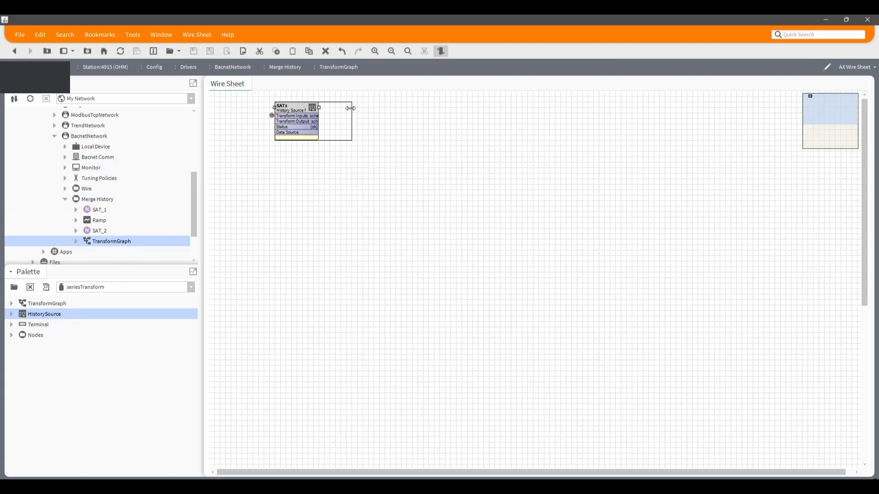
click(334, 180)
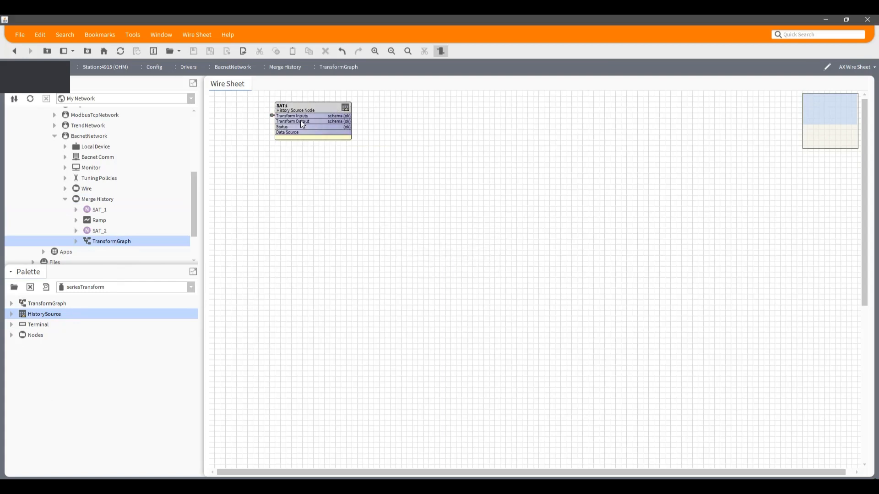
- Choose the SAT_1 history under Default (All), OHM as the source of the SAT1 history source node
double_click(322, 110)
drag(359, 47, 459, 108)
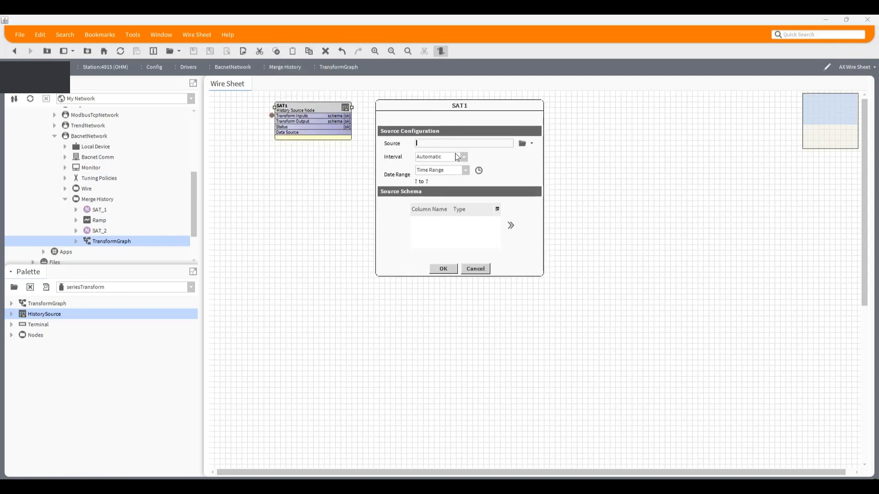
click(522, 143)
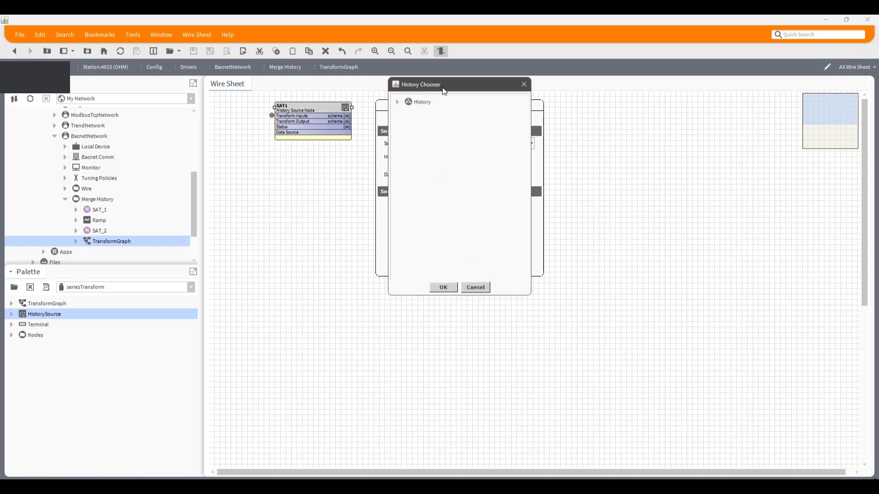
drag(444, 91, 619, 109)
click(572, 119)
click(582, 140)
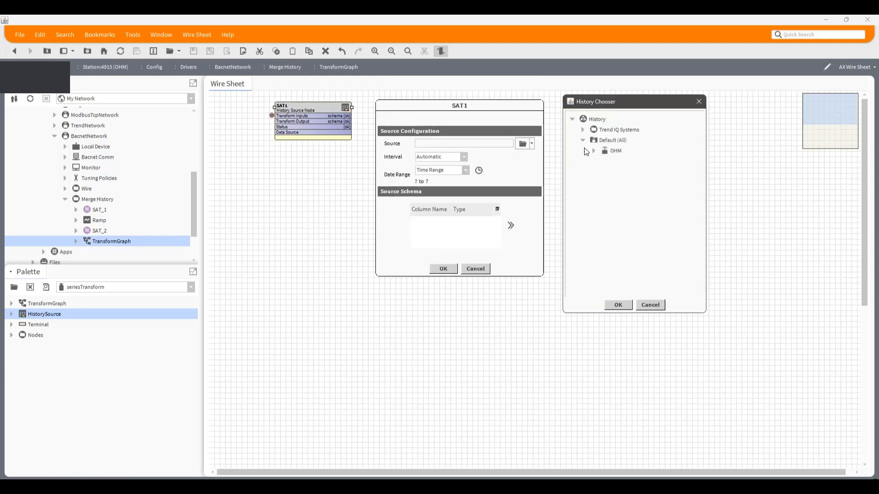
click(594, 151)
click(629, 256)
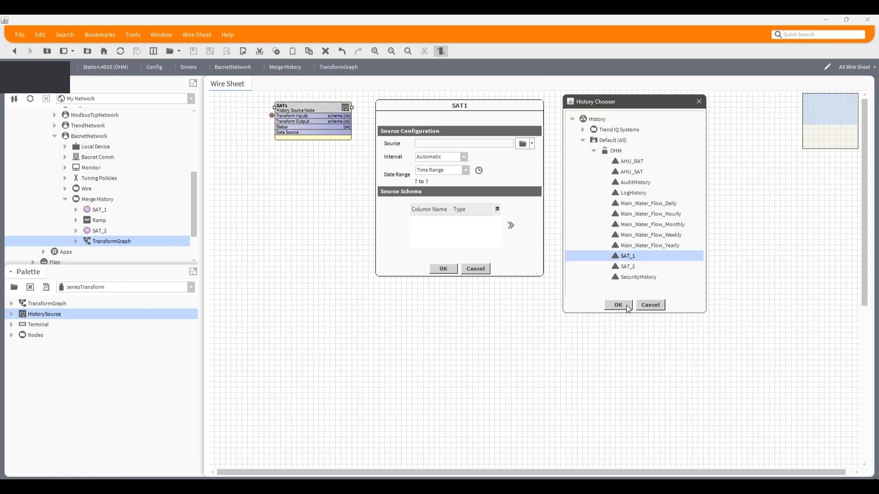
click(618, 305)
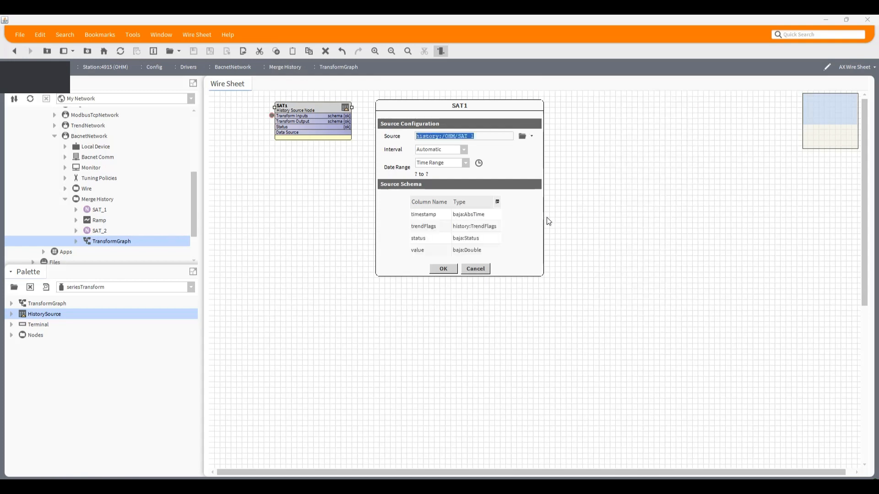
- Review SAT1's interval and date range options, keep Automatic and Time Range, and accept the source configuration
click(462, 149)
click(462, 150)
click(462, 162)
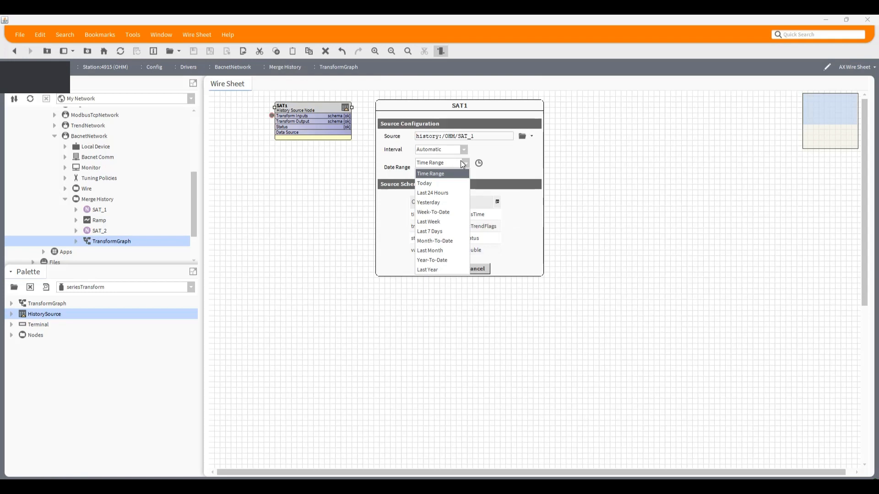
click(520, 152)
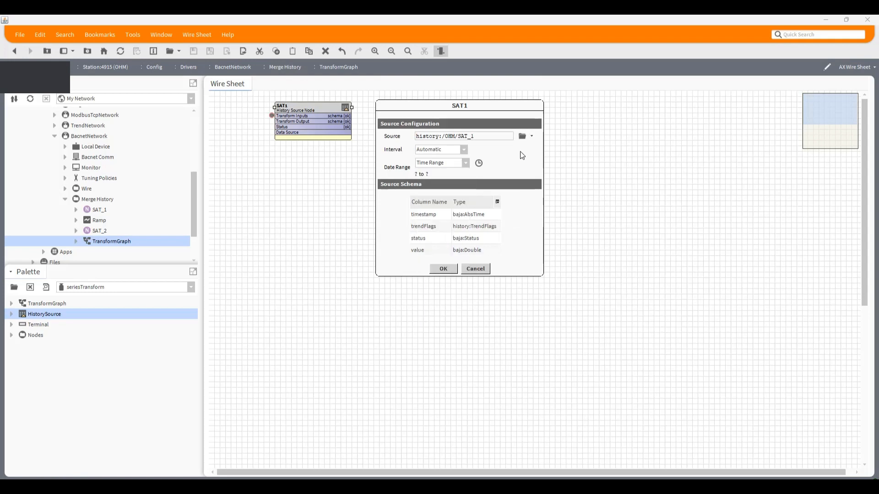
click(443, 269)
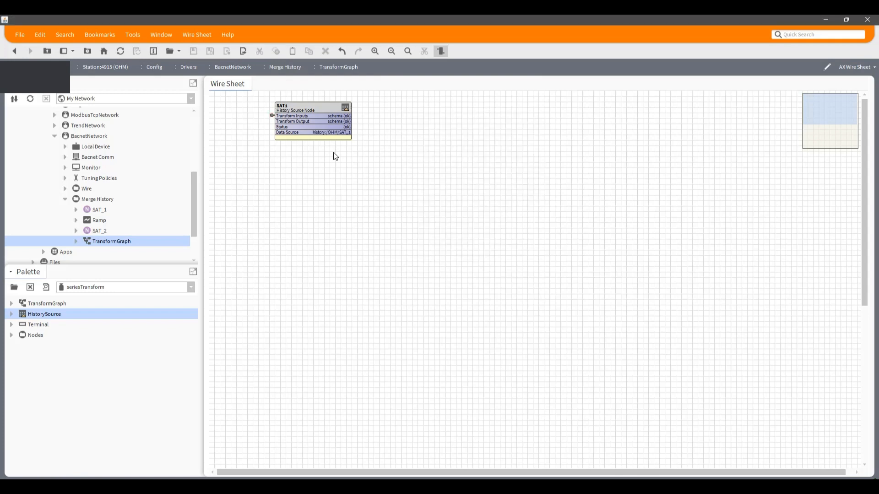
- Remove the trendFlags and status columns from SAT1's source schema, keeping timestamp and value, and accept the node's configuration
double_click(338, 111)
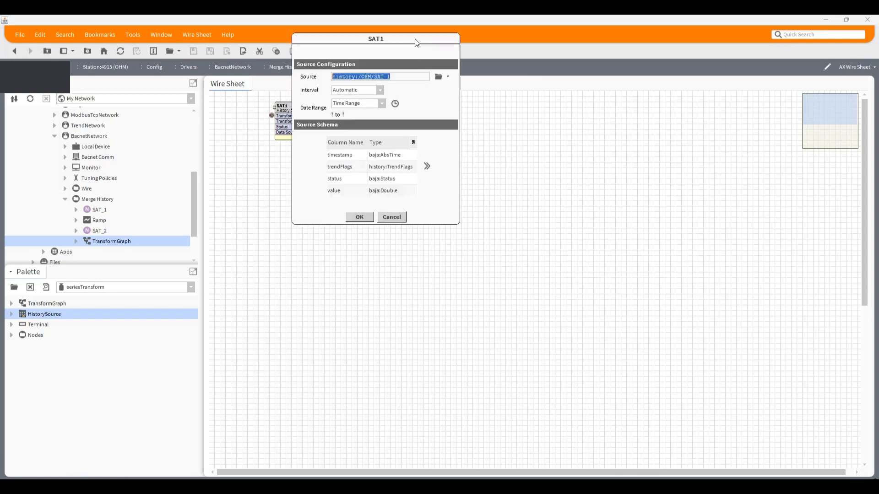
drag(416, 42, 524, 103)
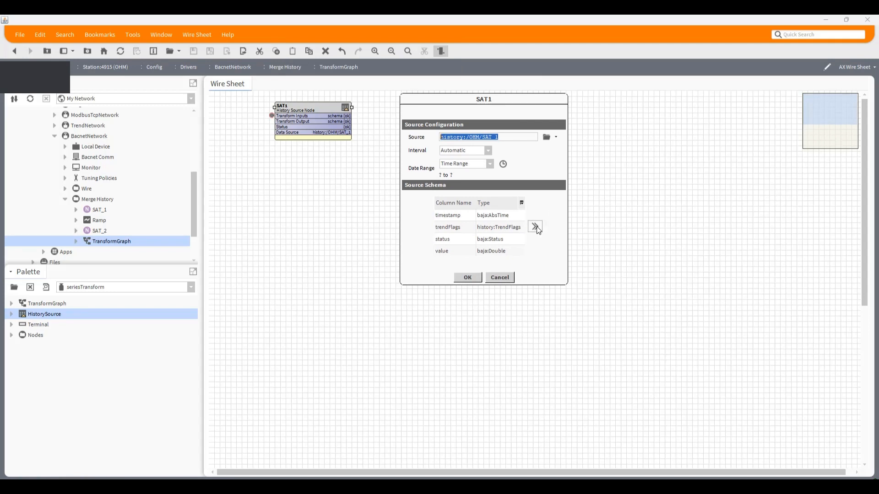
click(537, 228)
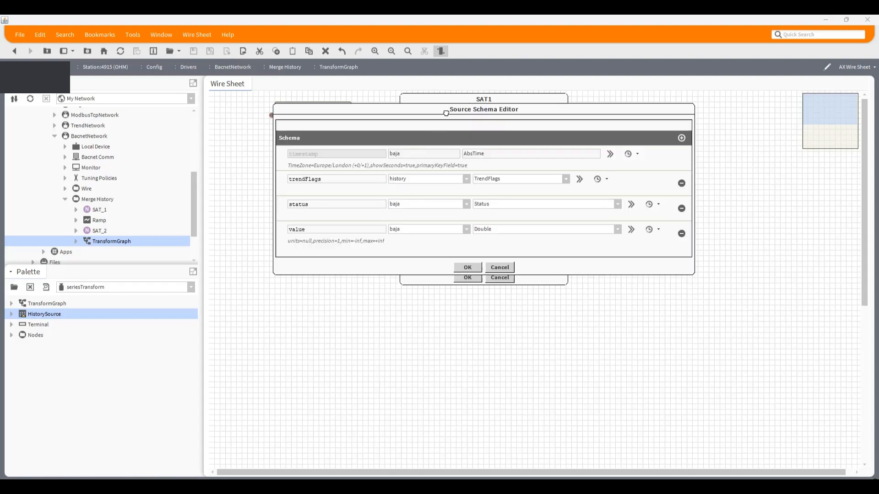
drag(447, 113, 423, 226)
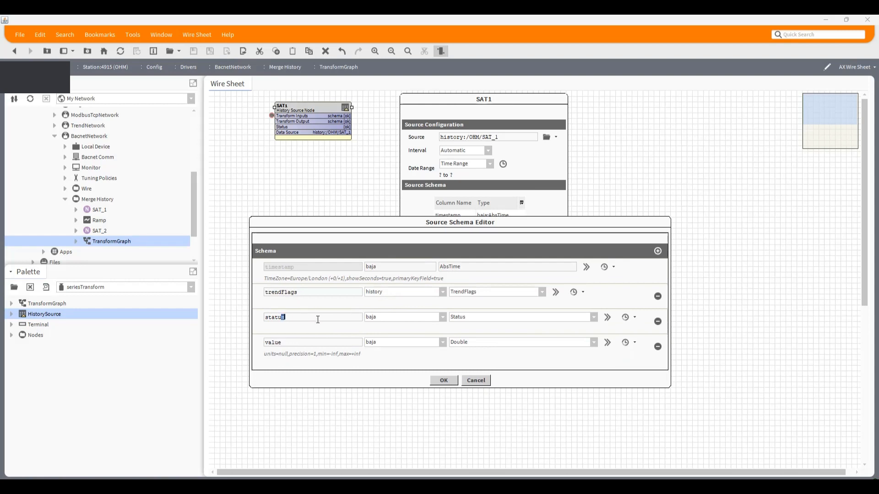
click(658, 296)
click(658, 296)
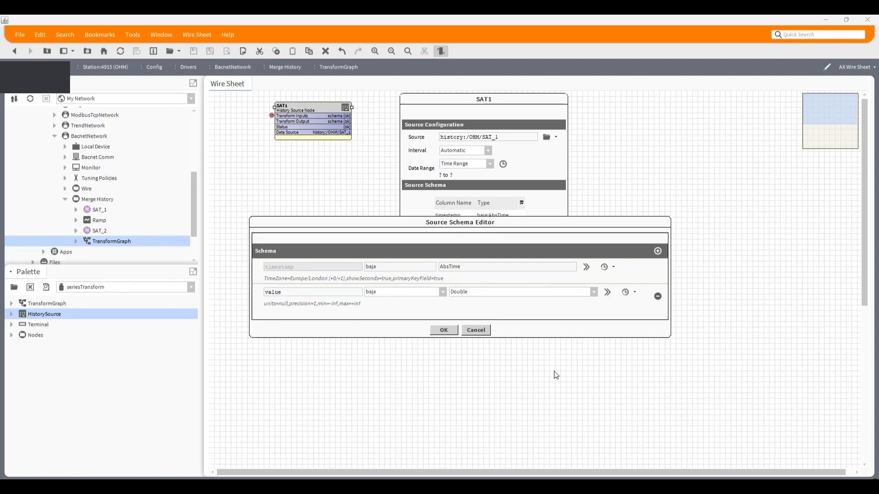
click(452, 332)
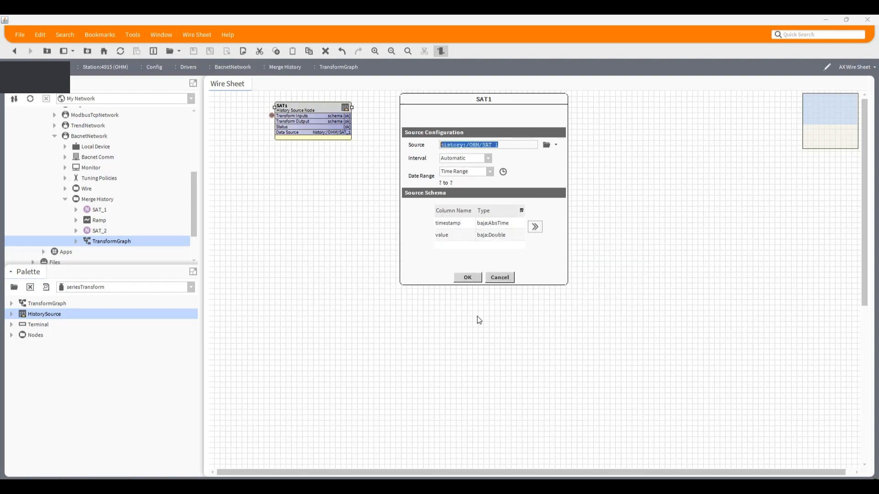
click(469, 277)
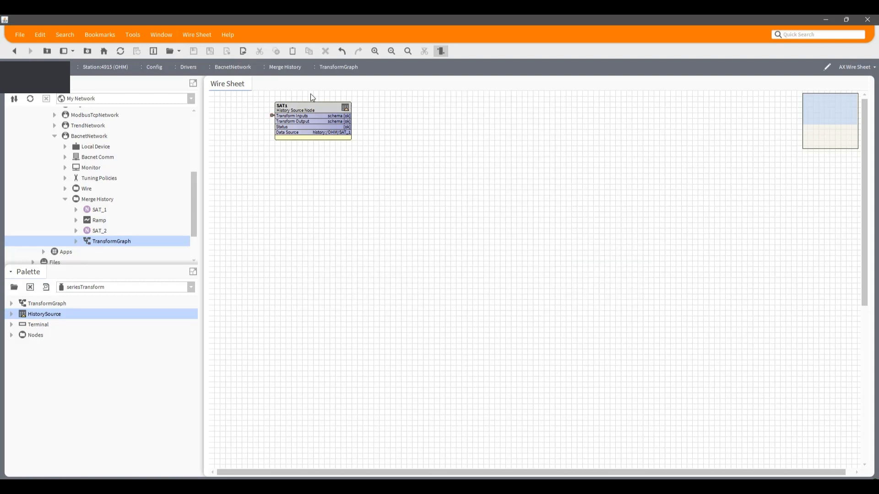
- Duplicate the SAT1 history source node under the name SAT2 and place the copy directly beneath the original
right_click(296, 113)
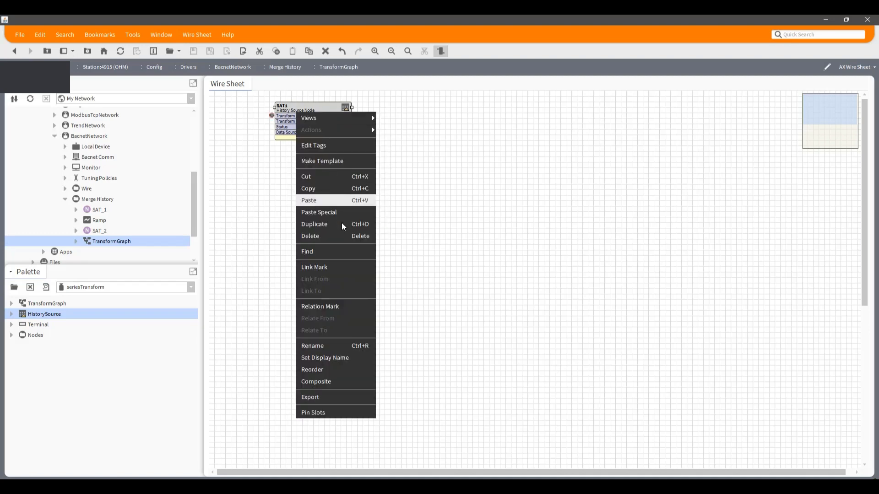
click(348, 225)
click(424, 263)
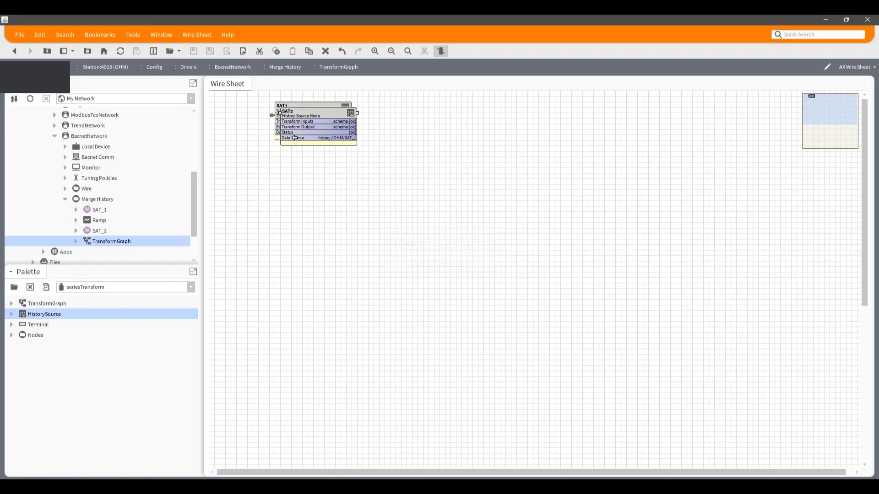
drag(309, 118, 311, 153)
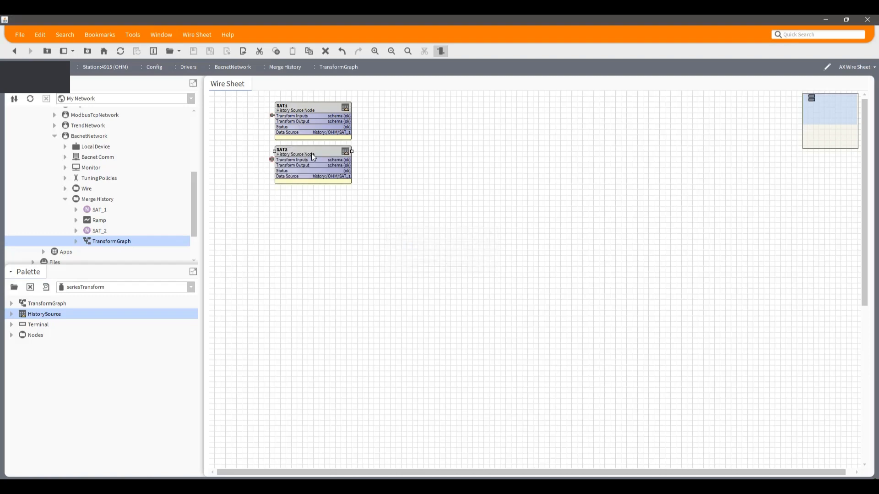
- Choose the SAT_2 history under Default (All), OHM as the SAT2 node's source and accept the configuration
double_click(311, 153)
click(413, 127)
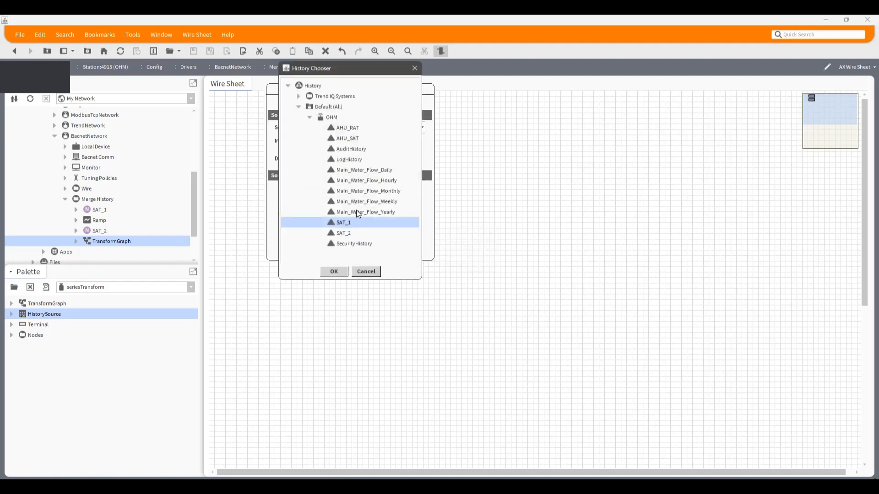
click(344, 234)
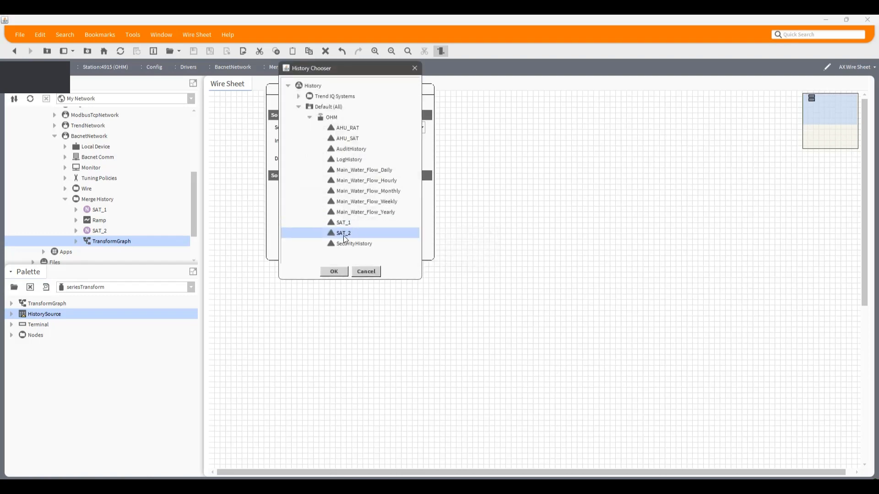
click(344, 273)
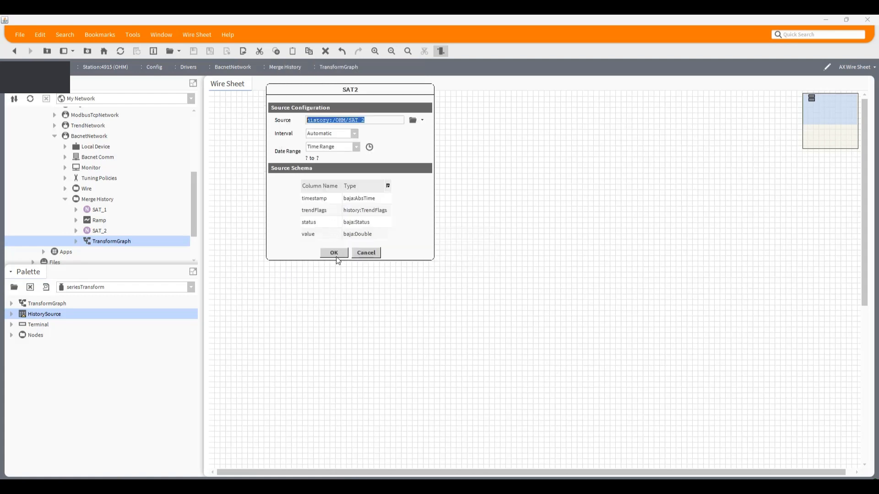
click(334, 254)
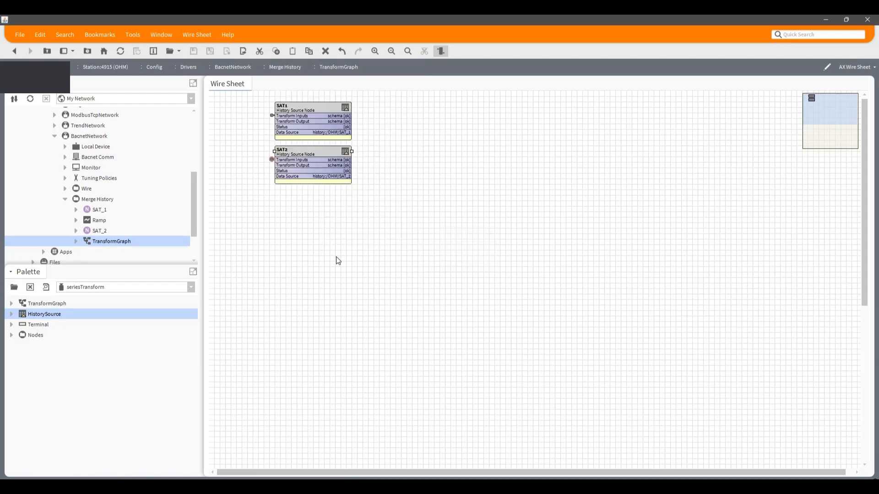
- Remove the trendFlags and status columns from SAT2's source schema, keeping timestamp and value, and accept the configuration
double_click(319, 161)
drag(361, 97, 554, 154)
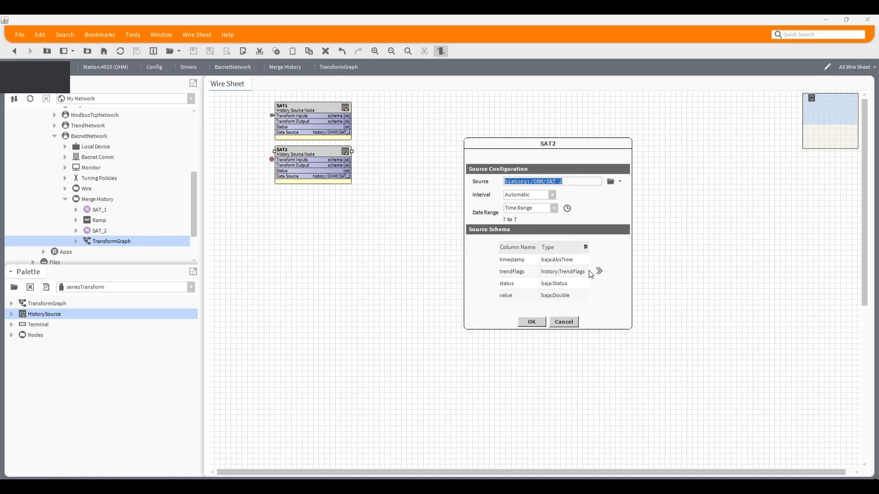
click(599, 271)
click(746, 228)
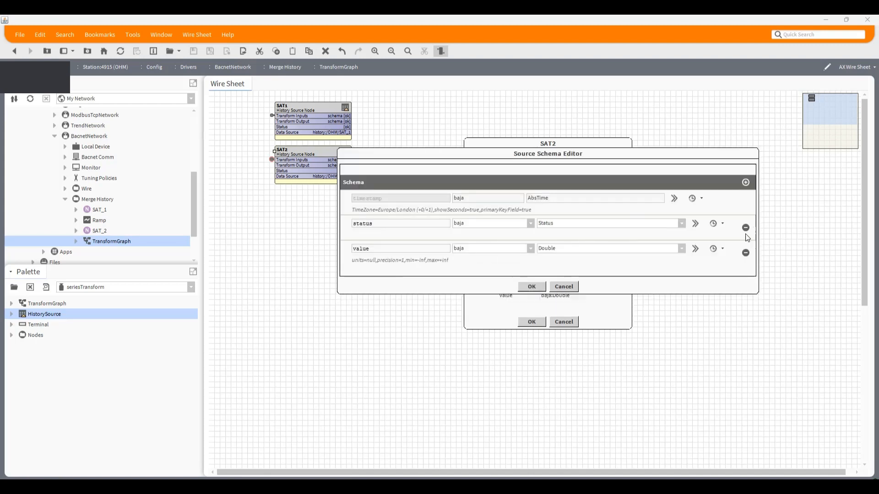
click(746, 227)
click(544, 264)
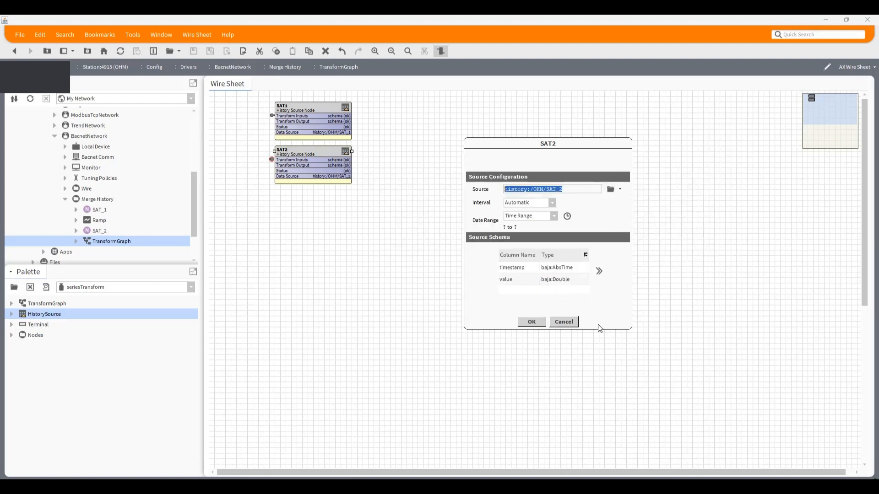
click(532, 322)
drag(400, 238, 242, 89)
click(452, 303)
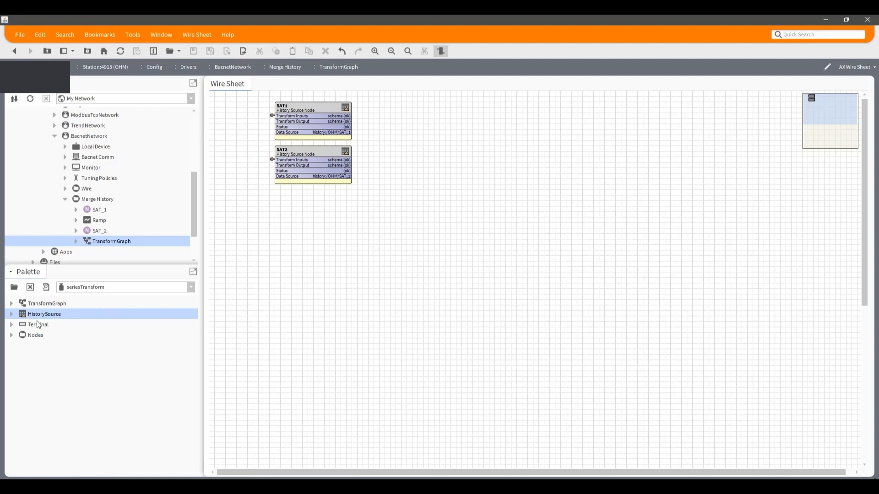
- Add a Composite node from the seriesTransform Nodes under its default name, to the right of the two history sources
click(11, 325)
click(12, 346)
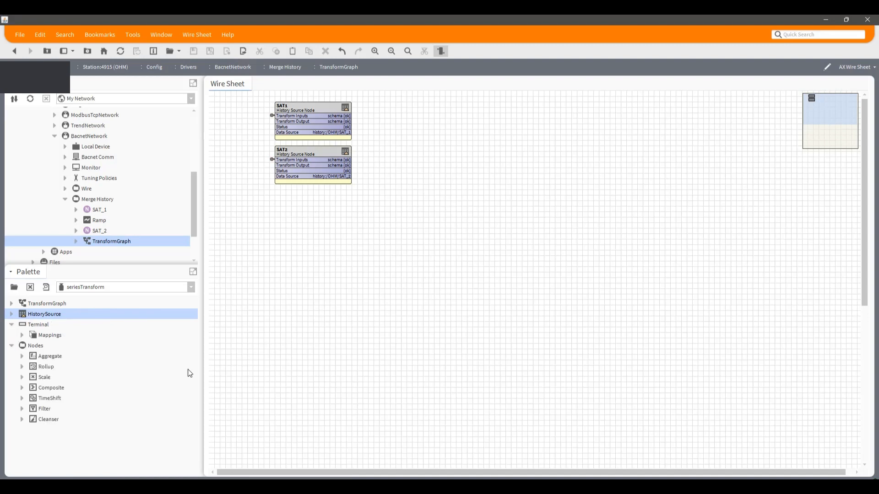
click(33, 346)
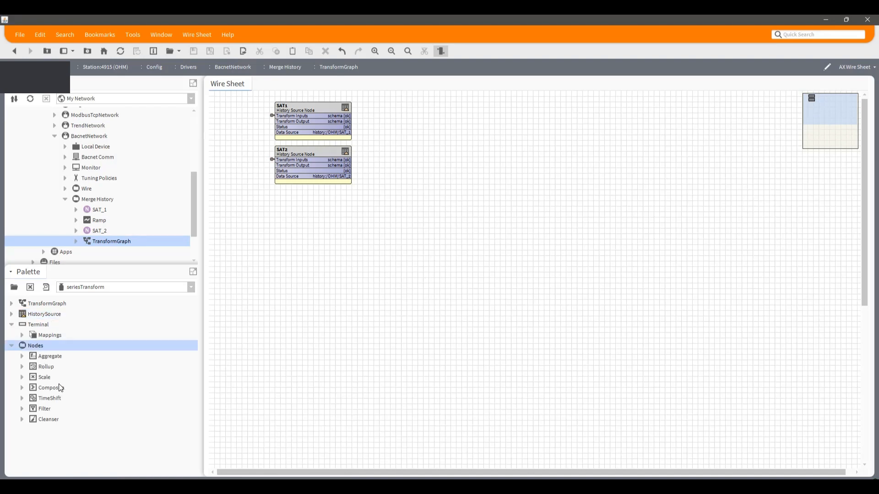
drag(60, 388, 429, 121)
click(424, 262)
- Link the Transform Output of both SAT1 and SAT2 to the Composite node's Transform Inputs
click(348, 116)
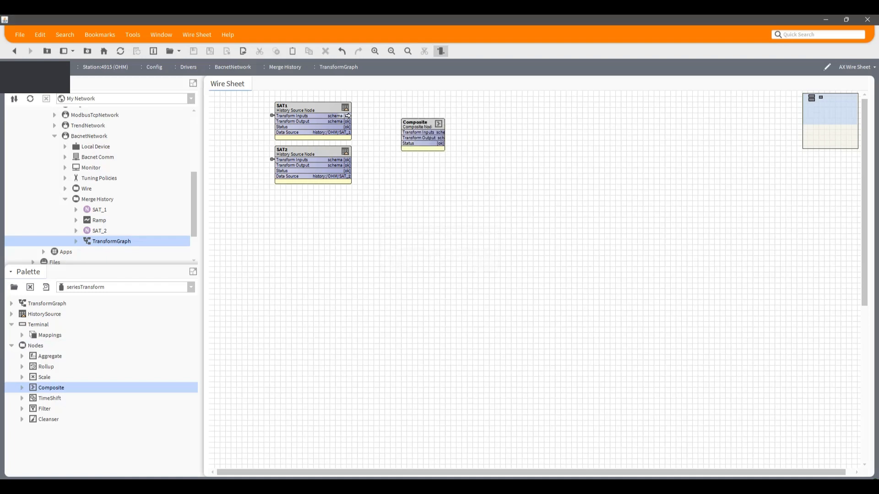
drag(347, 122, 407, 133)
drag(348, 165, 414, 134)
- Review the Composite node's schema and accept it with SAT1_value mapped to SAT1.value and SAT2_value mapped to SAT2.value
double_click(414, 132)
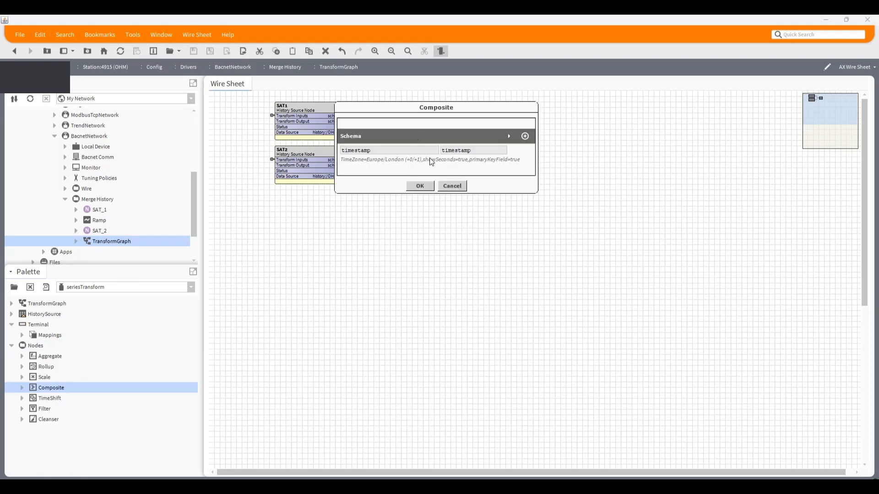
drag(433, 104, 435, 190)
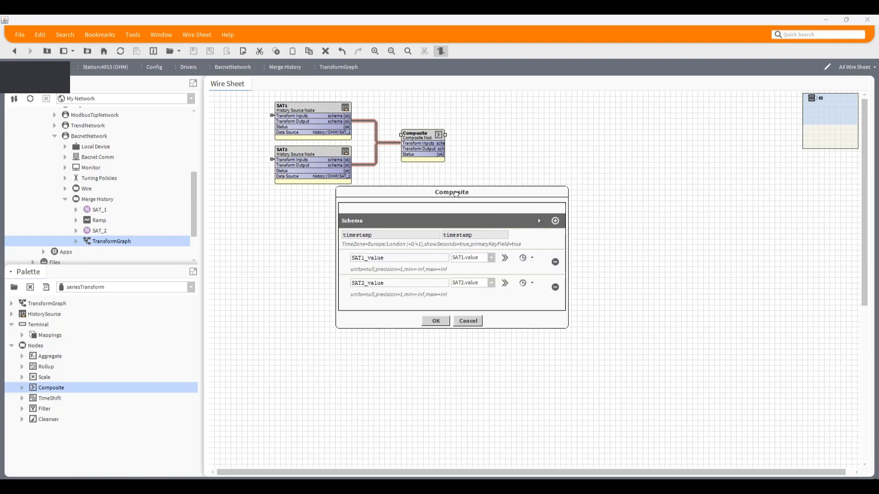
drag(457, 193, 572, 215)
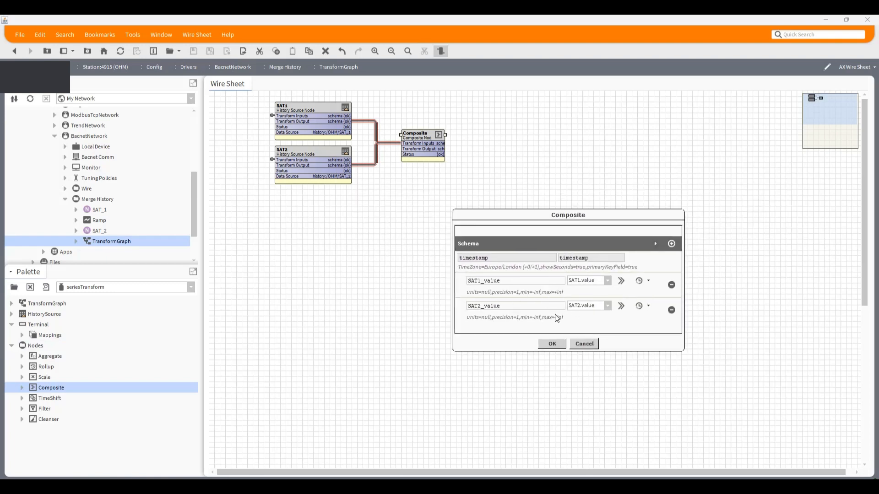
click(607, 283)
click(607, 282)
click(553, 344)
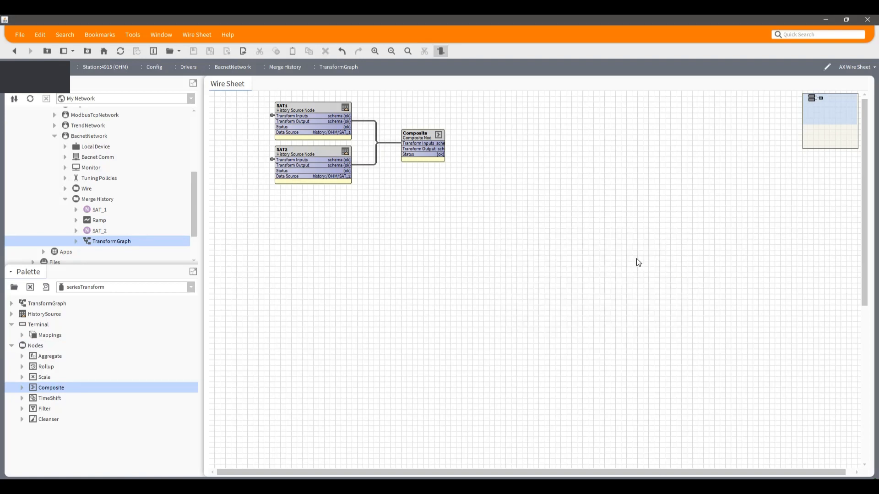
- Widen the Composite node's block so its slot labels fit
click(423, 134)
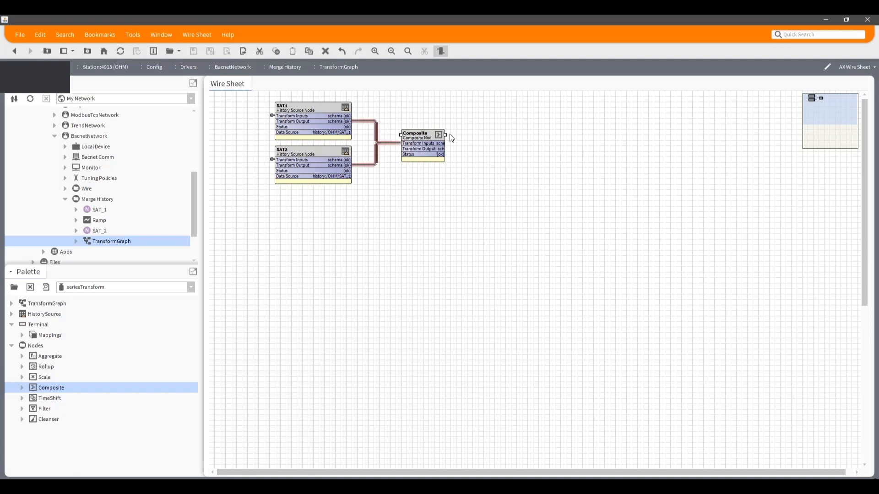
drag(446, 135, 461, 135)
click(471, 222)
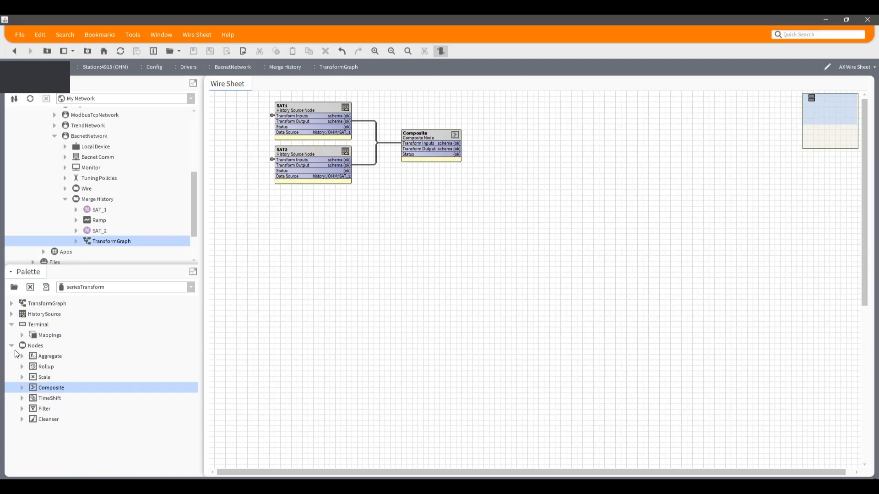
- Add a Terminal node under its default name beside Composite and link Composite's Transform Output to its Transform Inputs
click(74, 325)
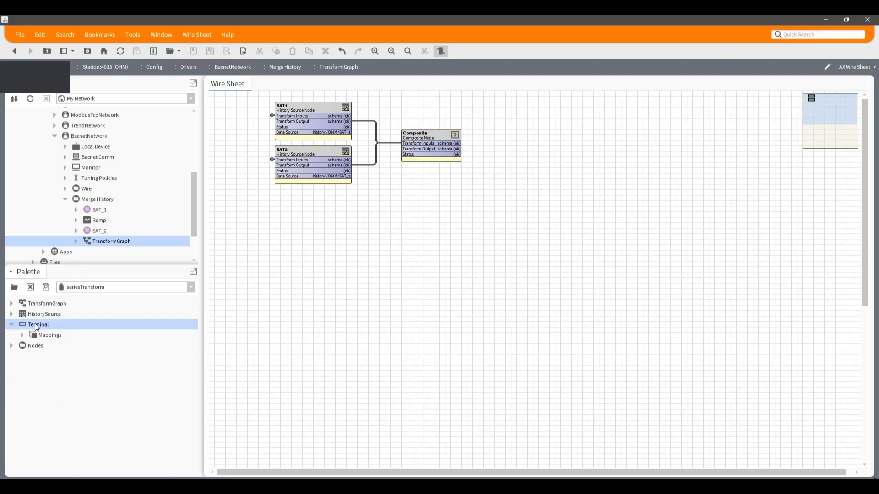
drag(34, 325, 517, 135)
key(Return)
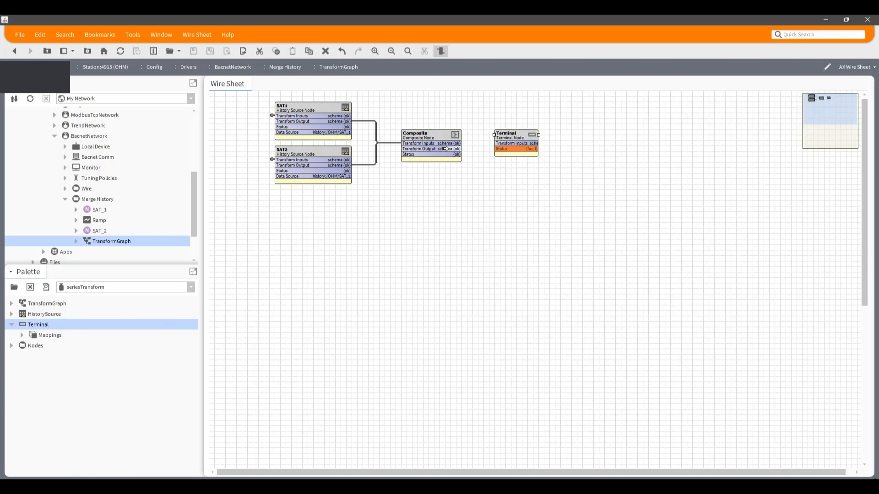
drag(446, 149, 548, 134)
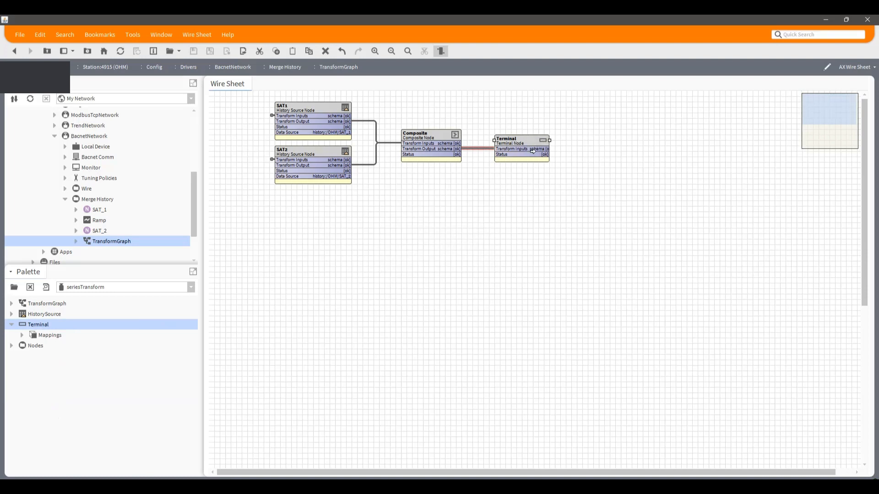
- Review the Terminal node's schema and accept it with the column order timestamp, SAT1_value, SAT2_value
double_click(521, 139)
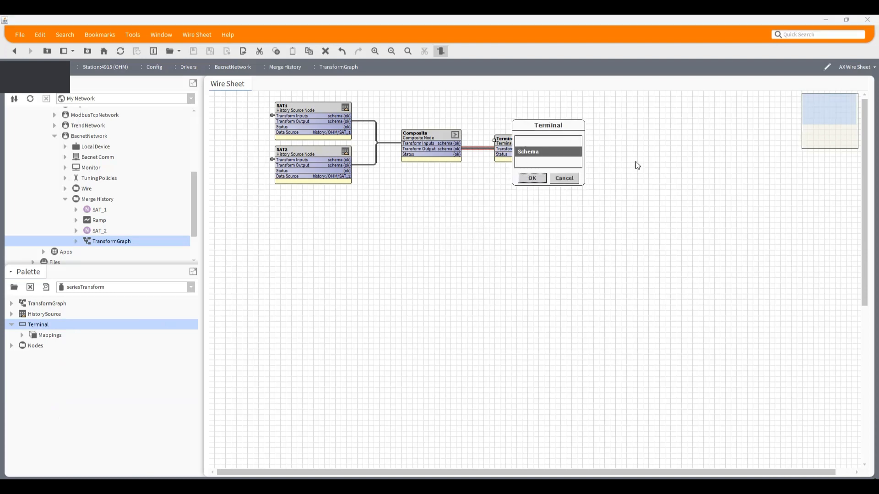
drag(557, 126, 635, 133)
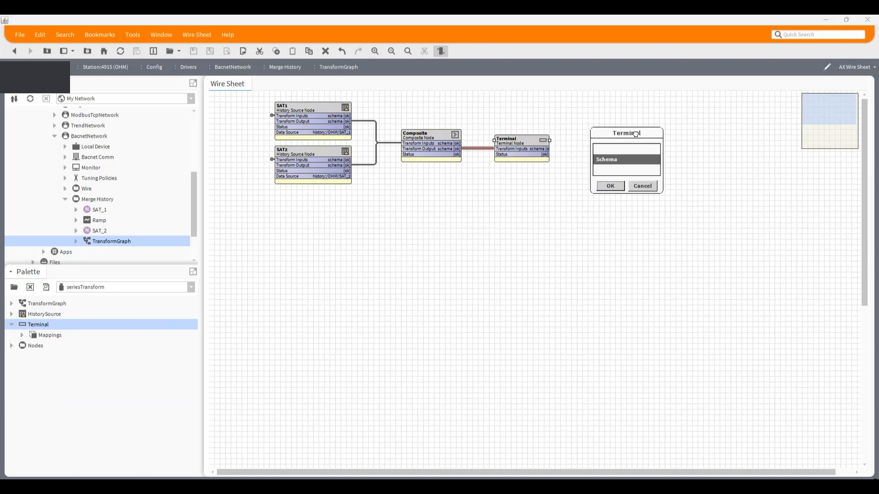
click(643, 186)
double_click(519, 154)
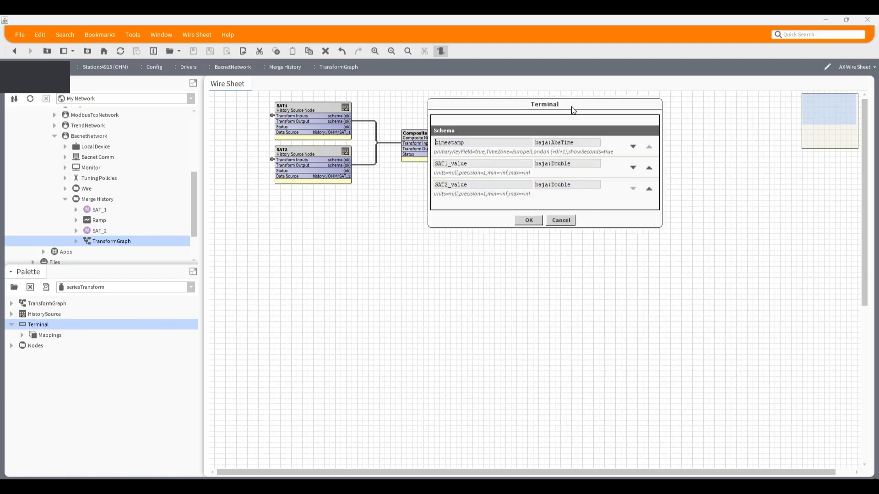
drag(575, 104, 613, 181)
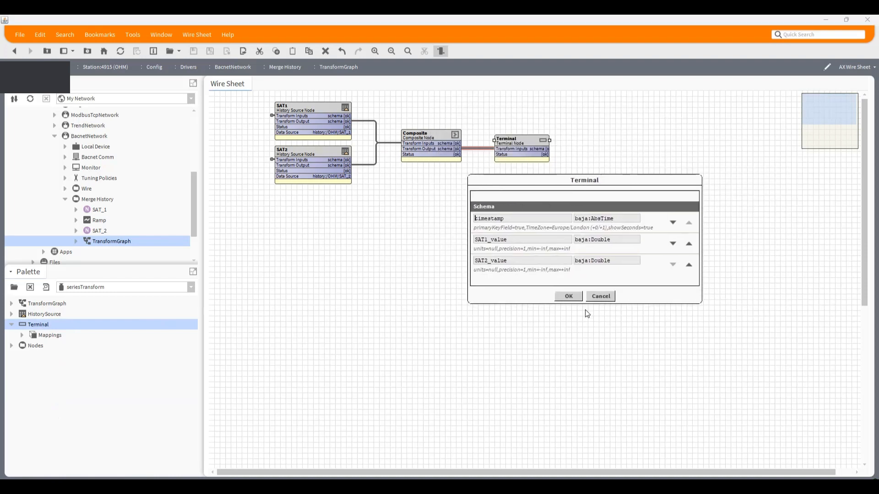
click(616, 245)
click(569, 297)
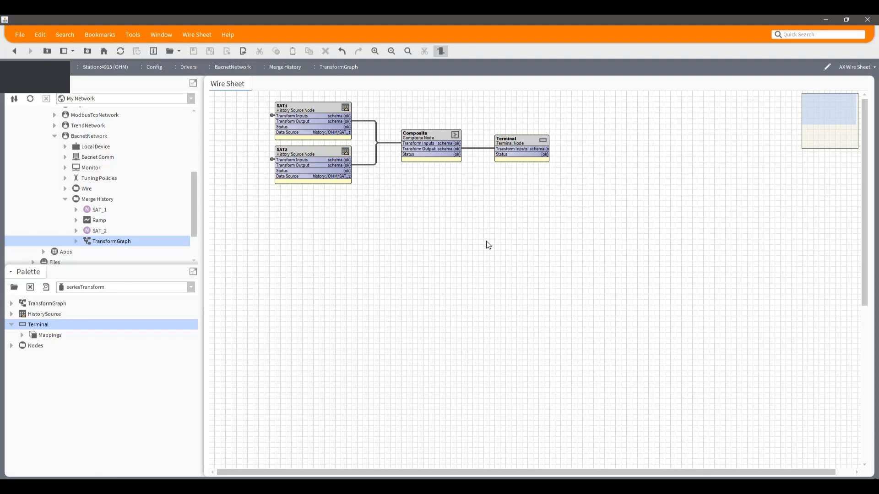
- Start Resolve Graph on the TransformGraph under Merge History
right_click(519, 143)
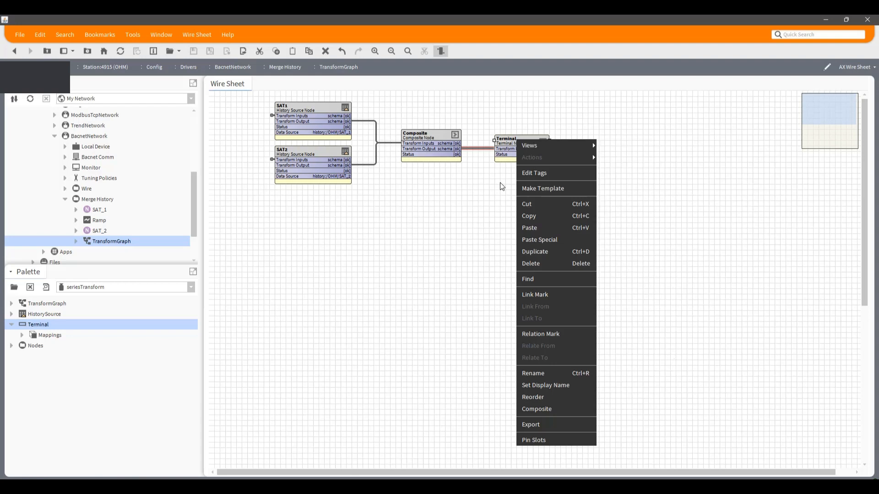
key(Escape)
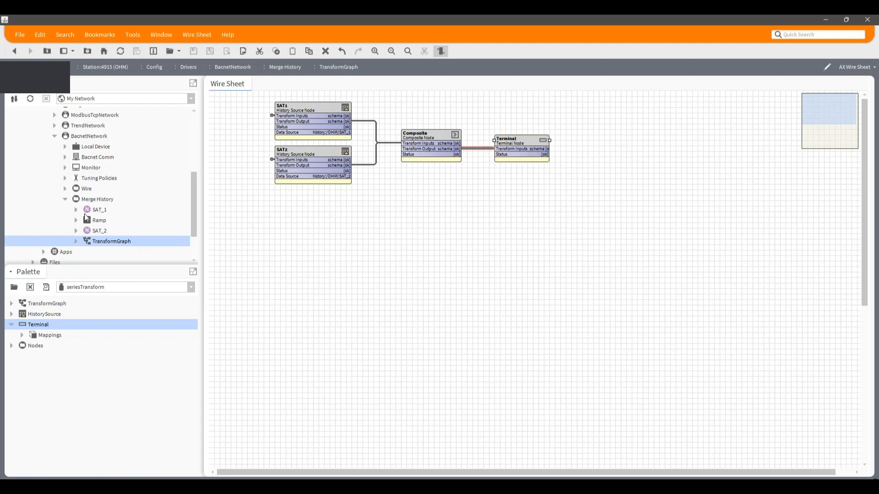
click(97, 200)
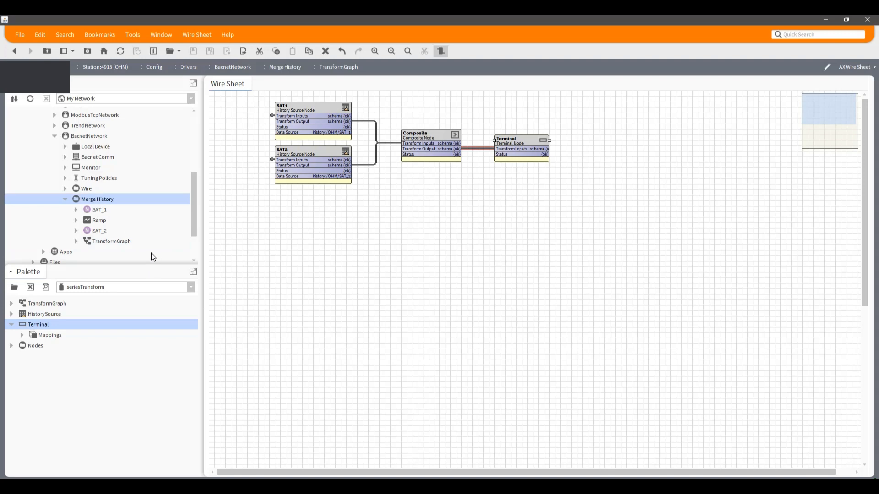
click(116, 243)
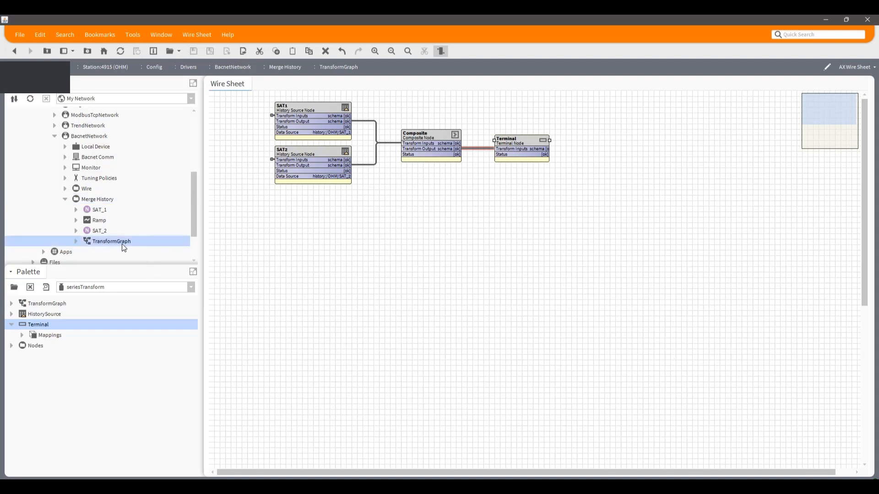
right_click(122, 242)
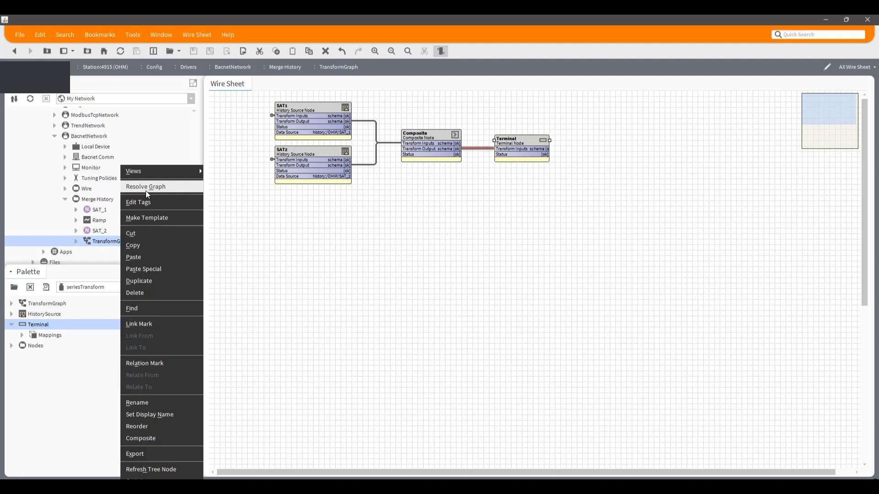
click(147, 187)
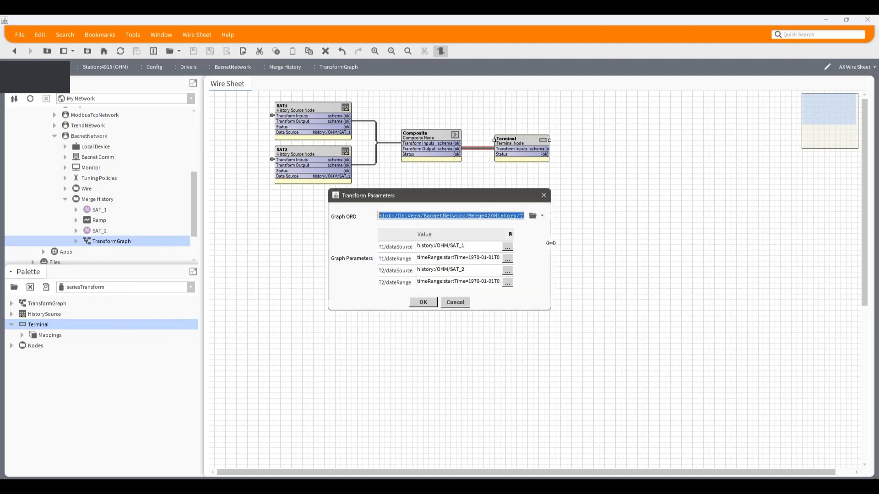
- Review the first source's data source and date range in the transform parameters, keep them as they are, and run the graph
drag(551, 243, 650, 243)
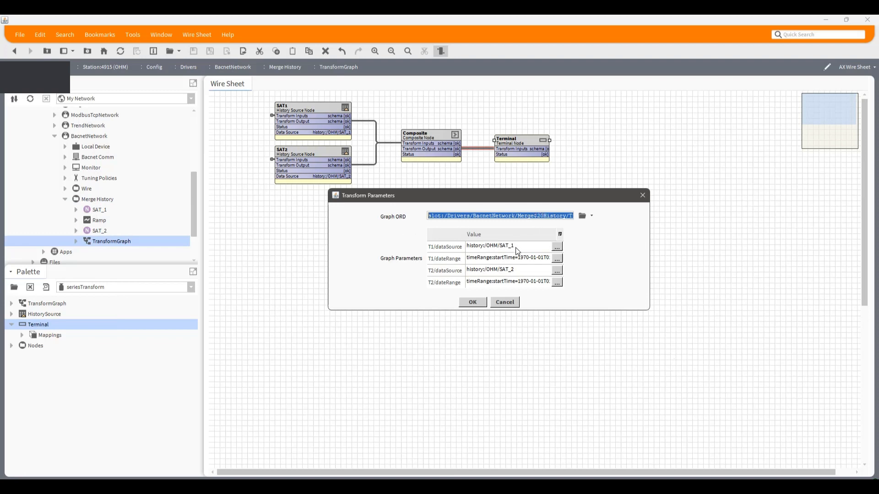
click(556, 248)
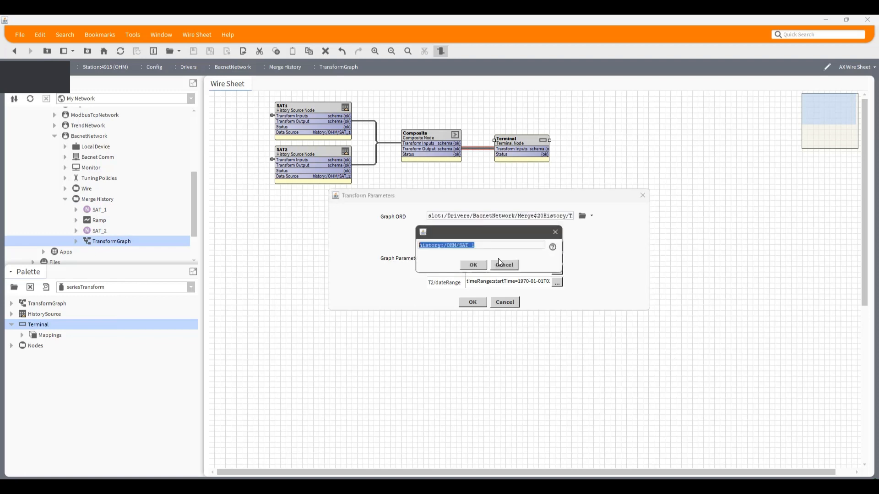
click(512, 266)
click(558, 259)
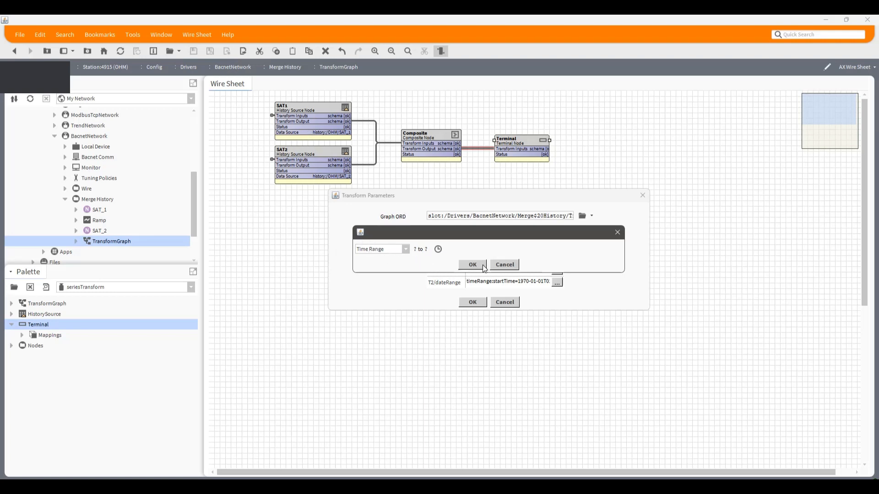
click(505, 264)
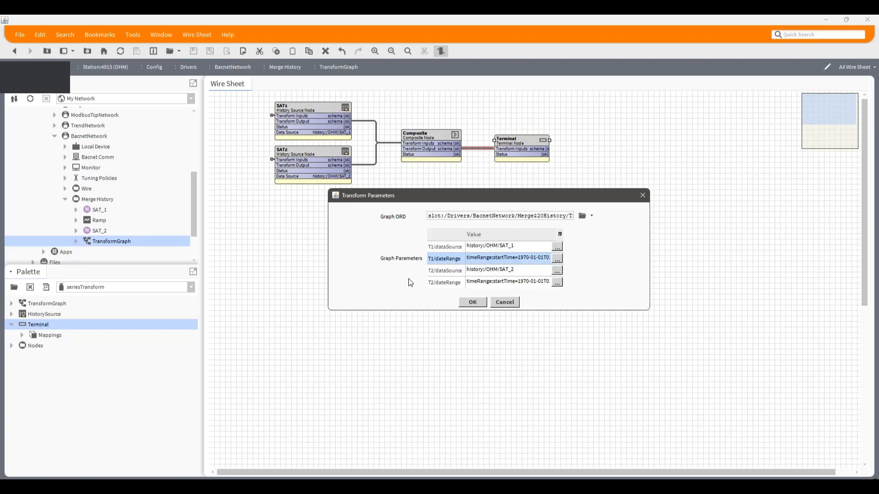
click(473, 302)
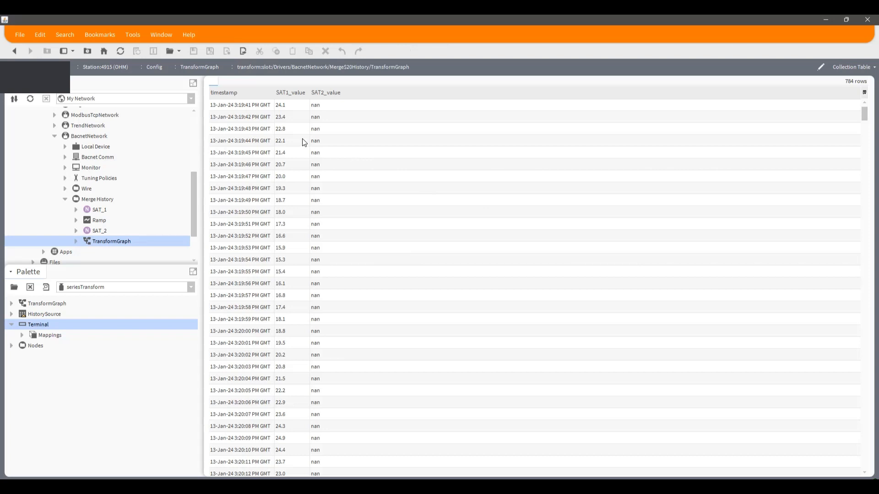
- Examine the merged history table from start to end, comparing the SAT1_value and SAT2_value columns against the timestamps
click(320, 105)
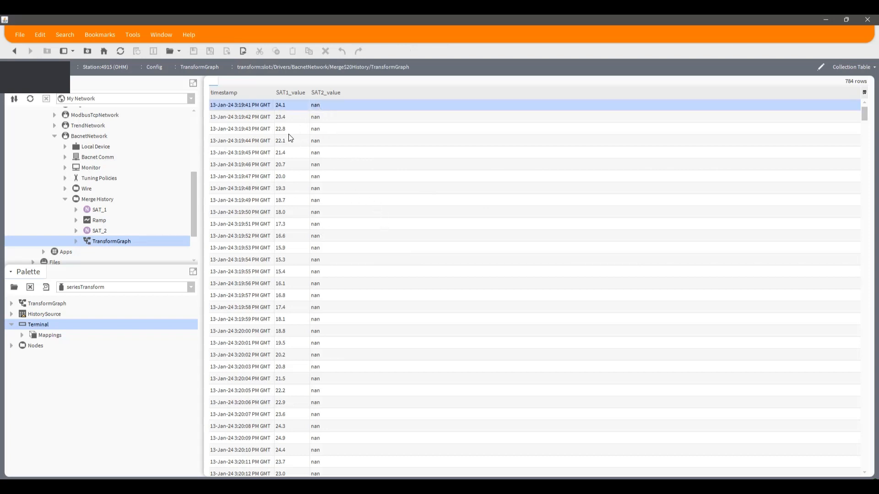
scroll(300, 206, down, 3)
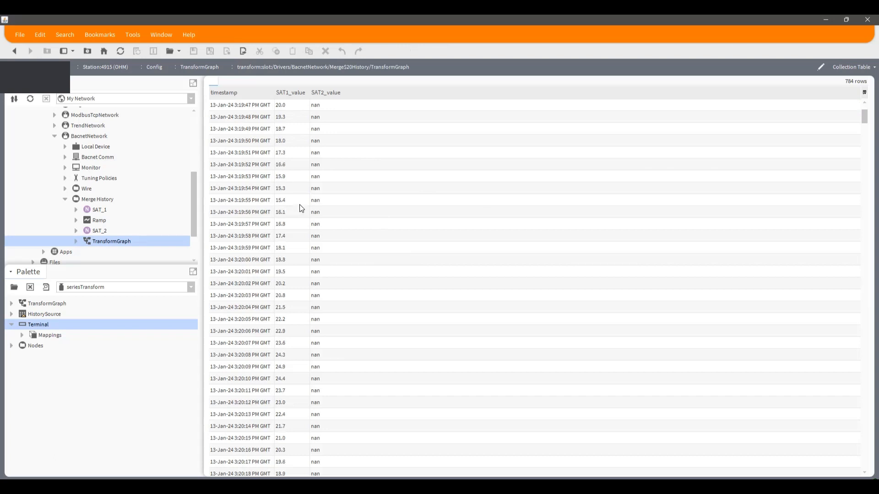
scroll(302, 204, down, 20)
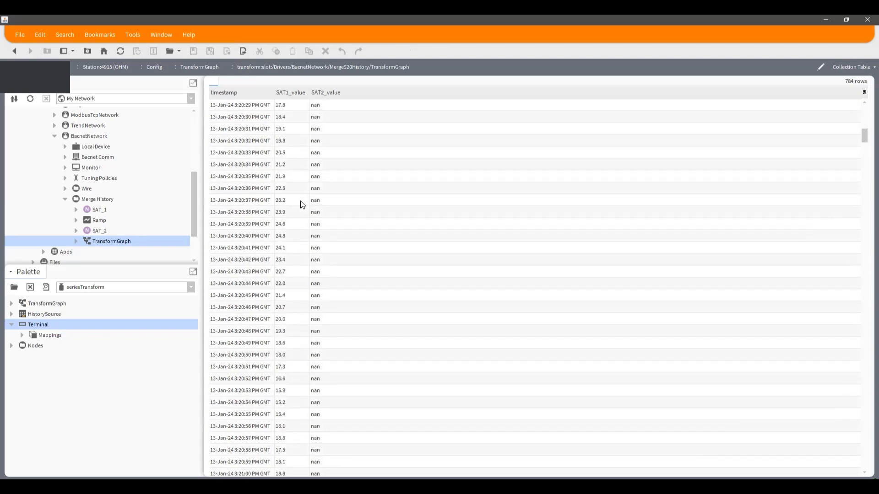
scroll(302, 205, down, 20)
scroll(302, 207, down, 20)
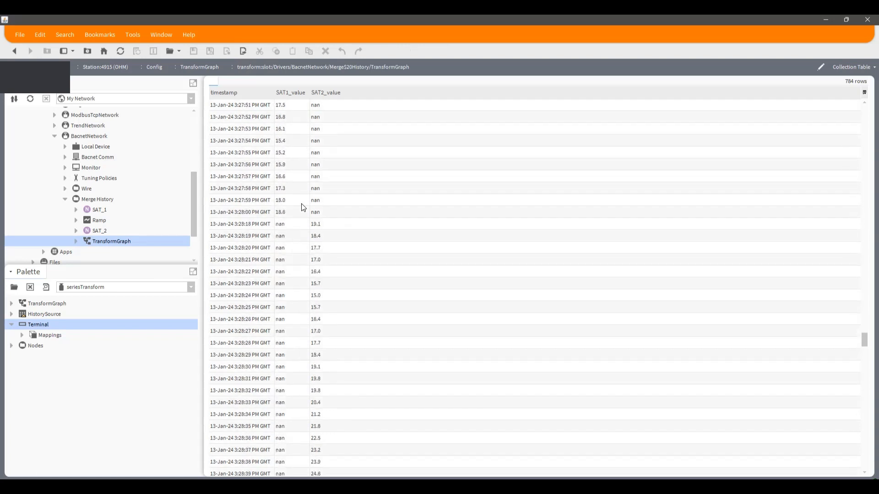
scroll(302, 207, up, 5)
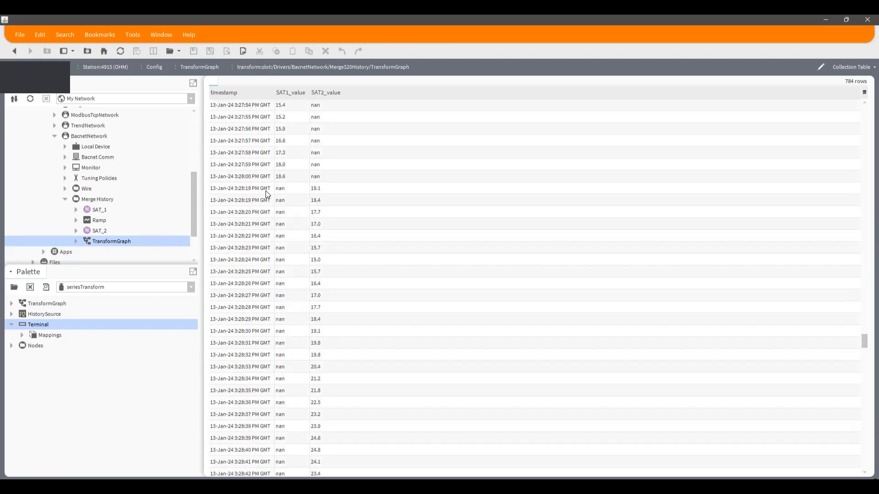
click(280, 192)
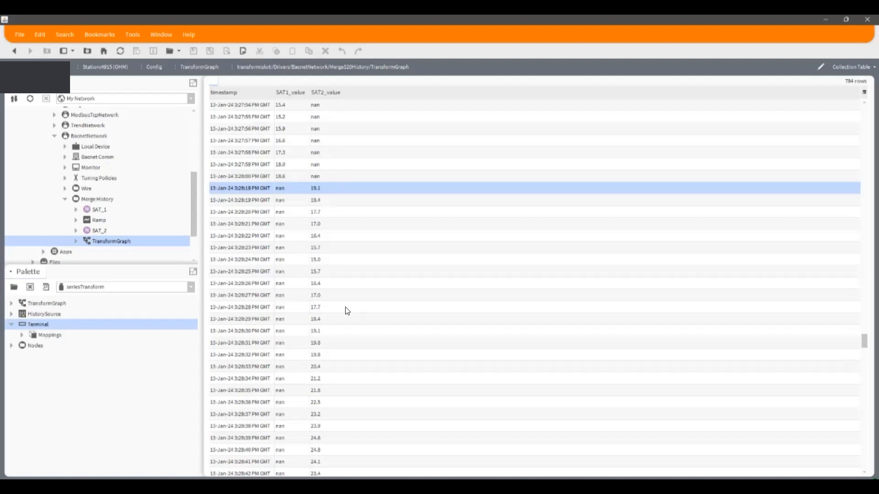
scroll(347, 314, down, 15)
scroll(349, 313, up, 5)
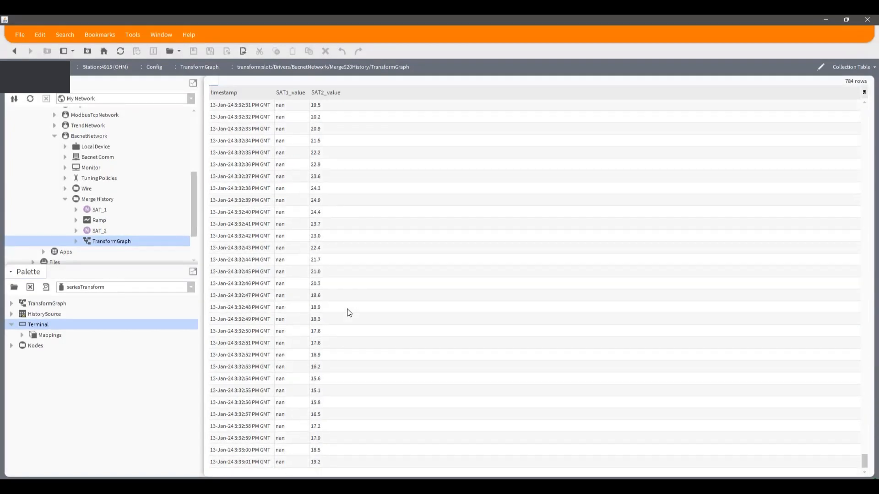
scroll(349, 338, up, 18)
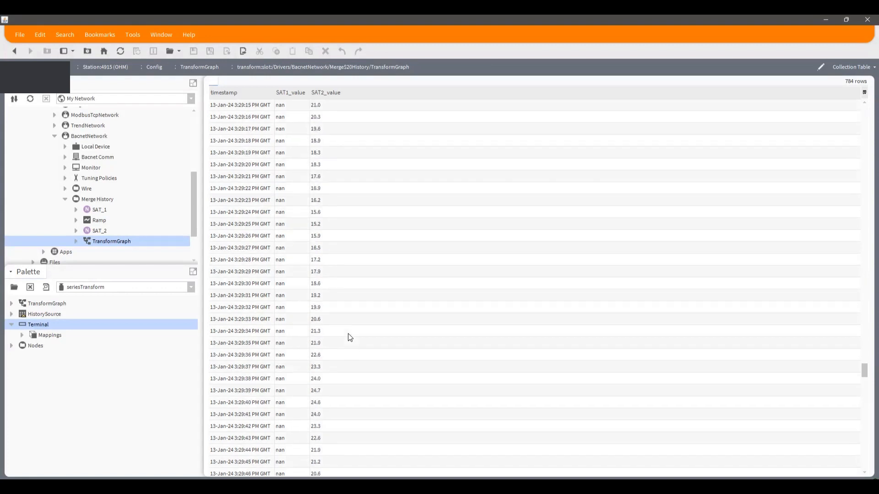
scroll(349, 335, up, 17)
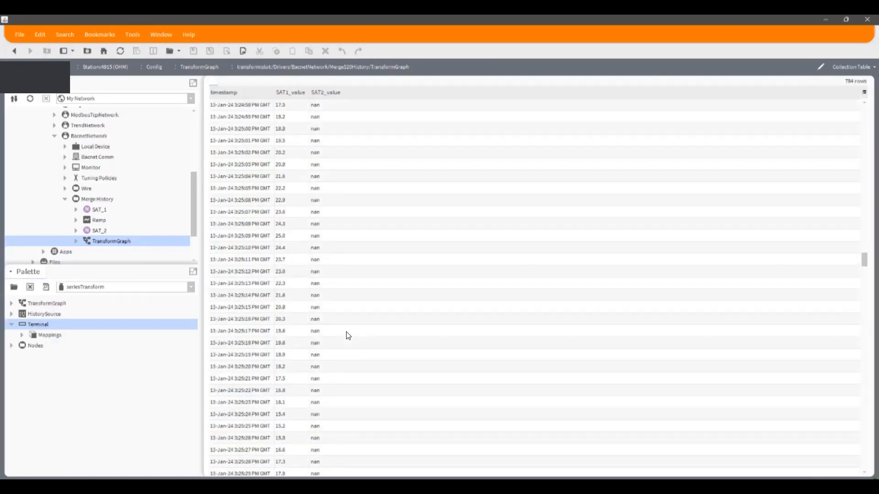
scroll(347, 338, up, 10)
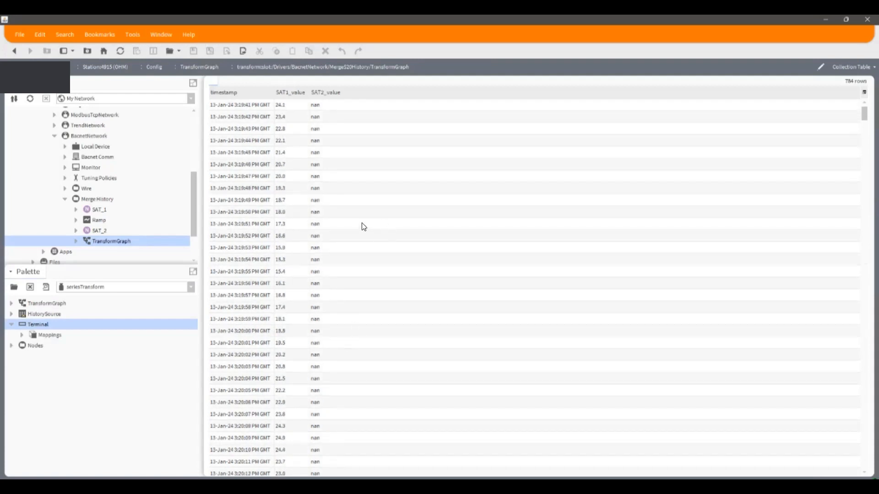
- Set up an export of the merged table using the AX Table to CSV exporter with output saved to a file
click(242, 51)
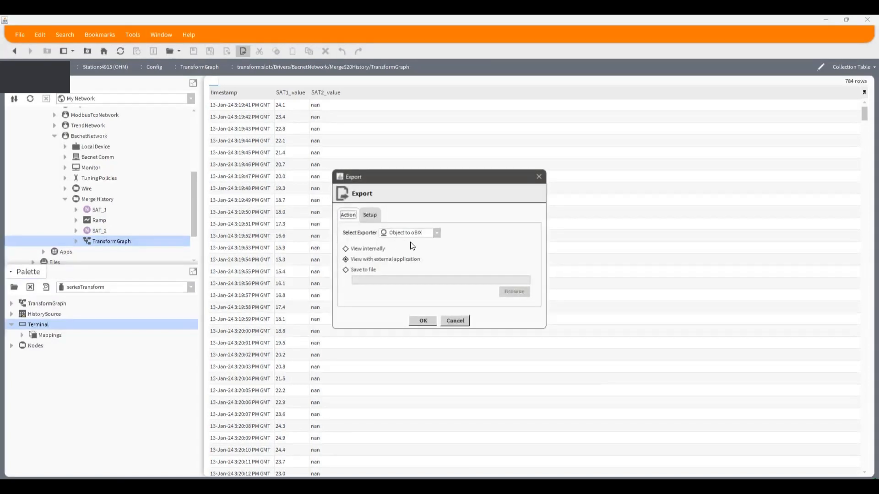
click(419, 234)
click(418, 281)
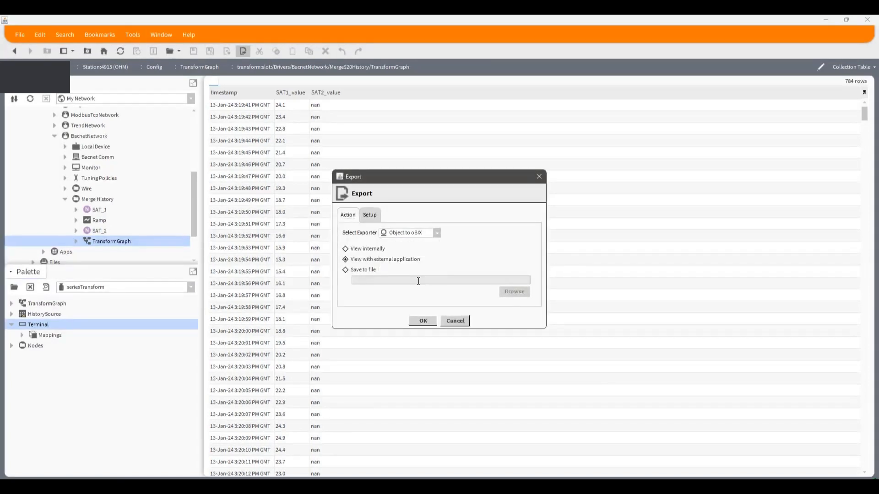
click(348, 270)
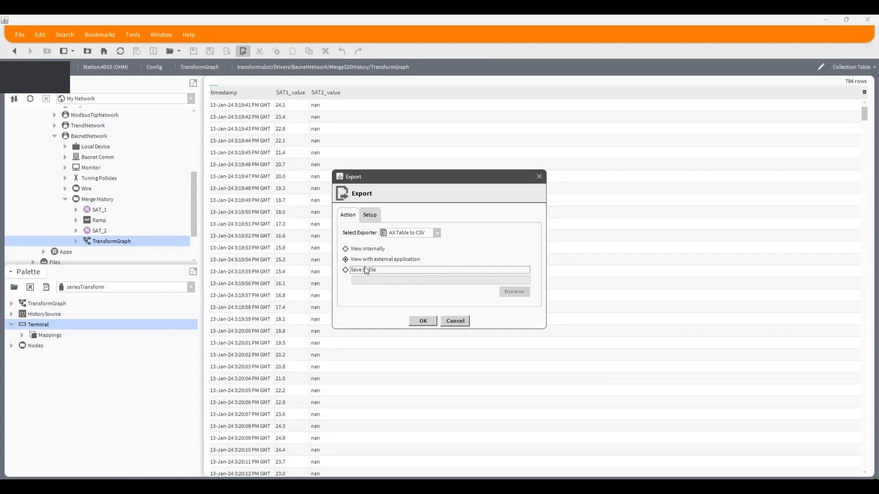
- Create a folder named History on the C: drive and export the table there under the file name SAT 1 and 2
click(514, 292)
double_click(387, 224)
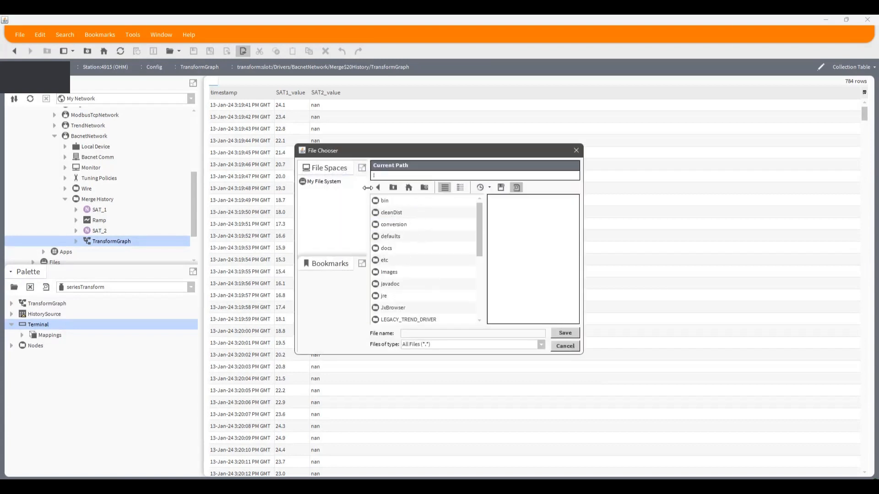
click(320, 182)
double_click(388, 224)
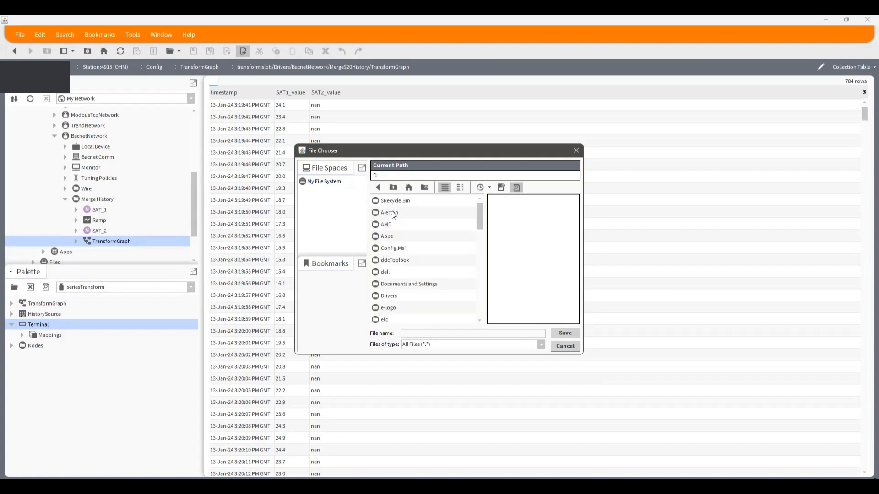
click(424, 187)
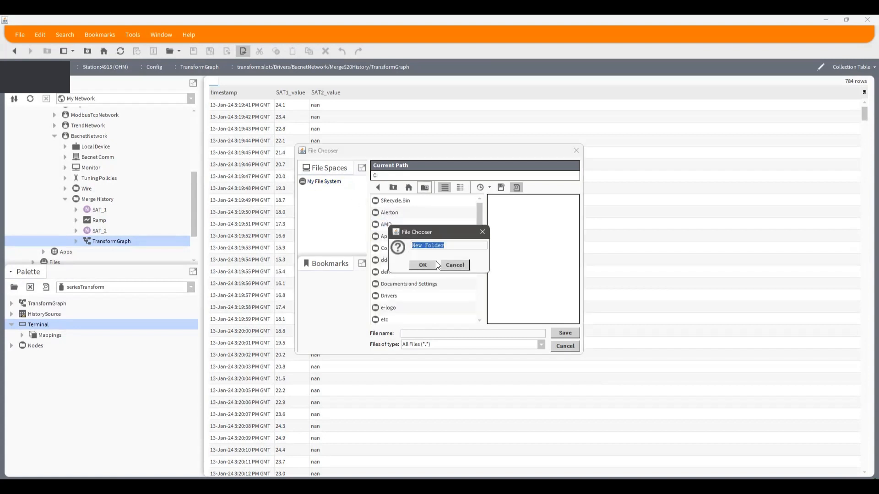
text(E)
key(BackSpace)
click(421, 265)
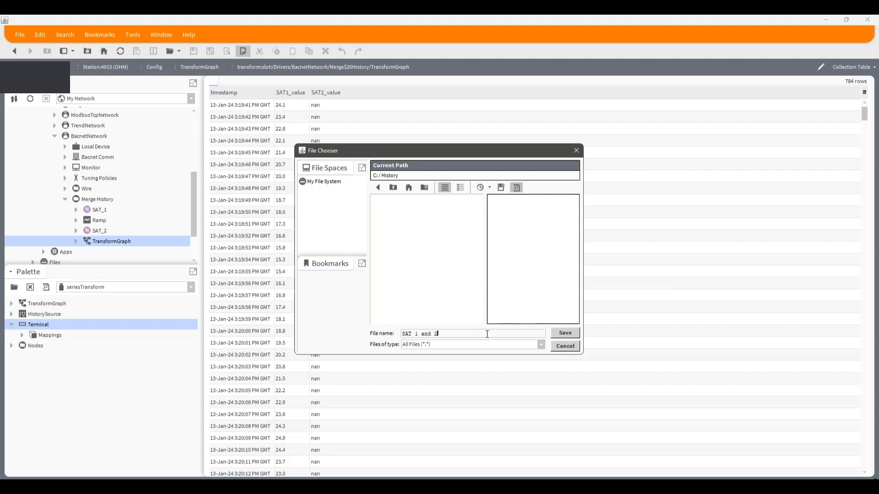
click(563, 333)
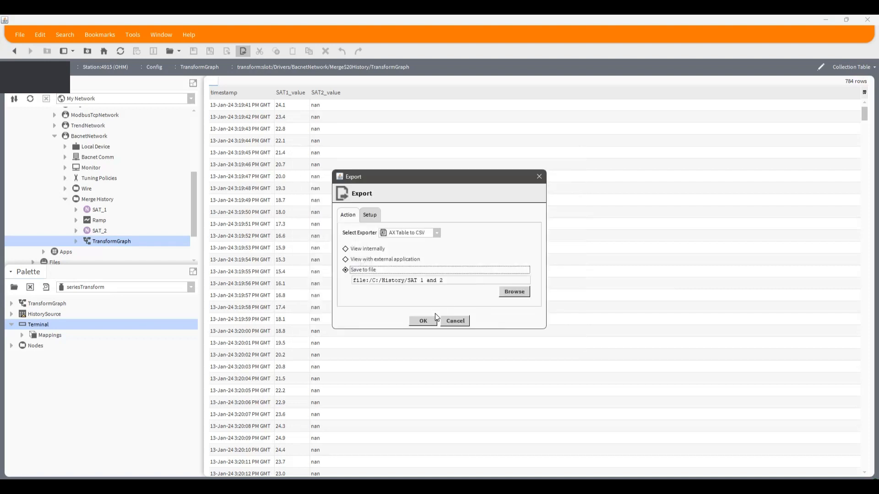
click(428, 317)
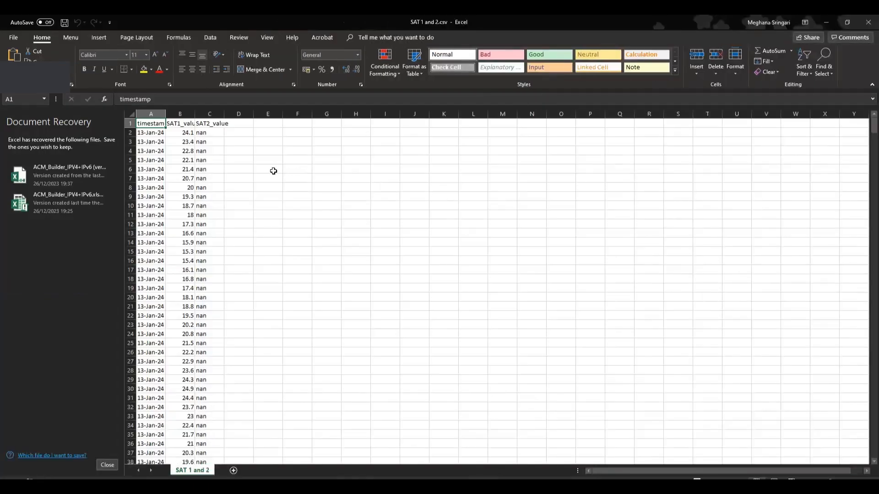
- In Excel, close Document Recovery while removing its recovered files, and fit columns A to C of SAT 1 and 2.csv to their contents
click(107, 464)
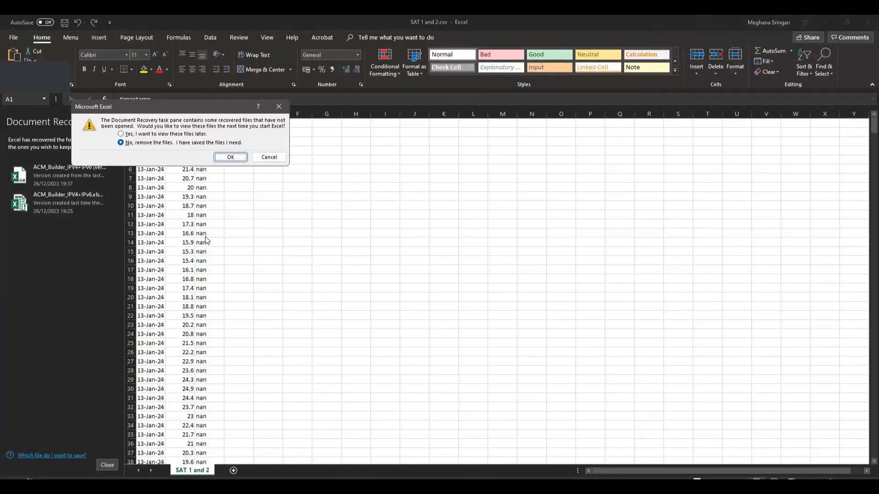
click(231, 157)
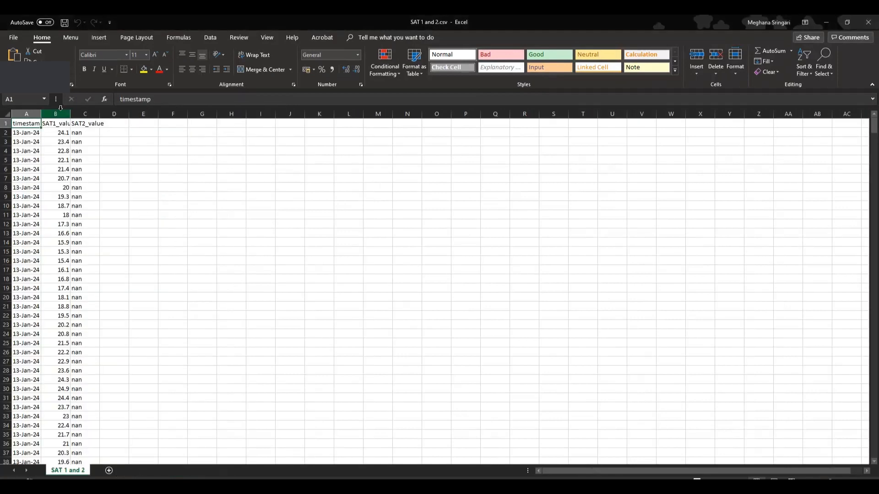
drag(38, 115, 57, 113)
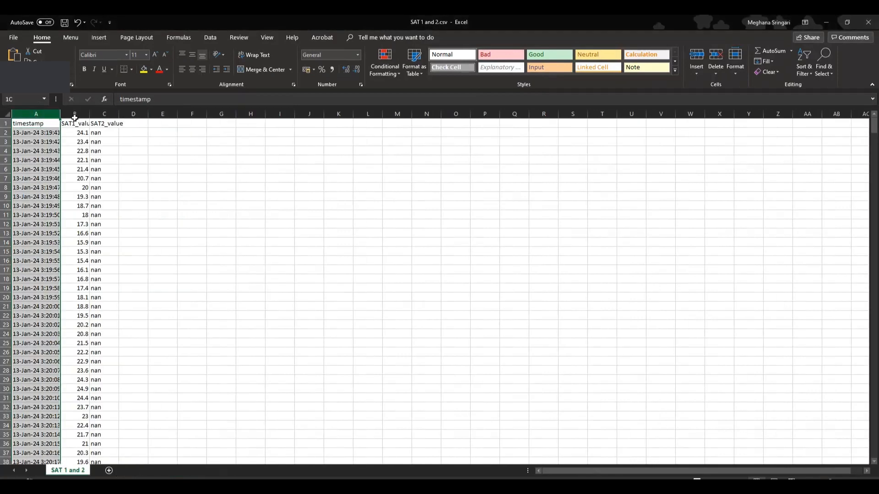
double_click(89, 115)
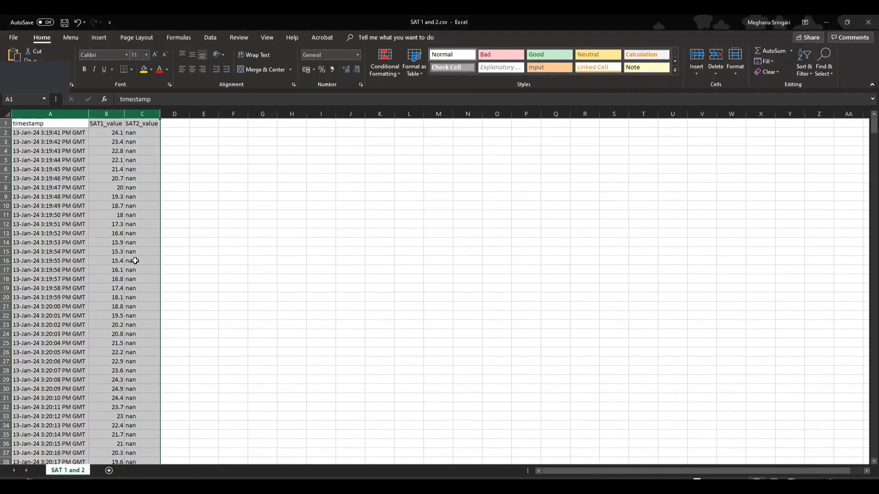
click(97, 134)
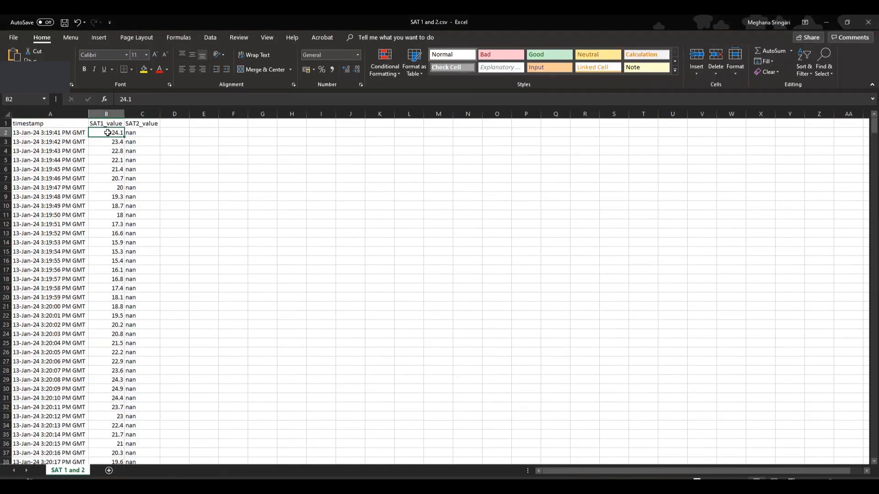
- Examine the SAT1_value and SAT2_value columns of the exported CSV down through the changeover between the two histories
drag(108, 133, 123, 448)
scroll(143, 390, down, 20)
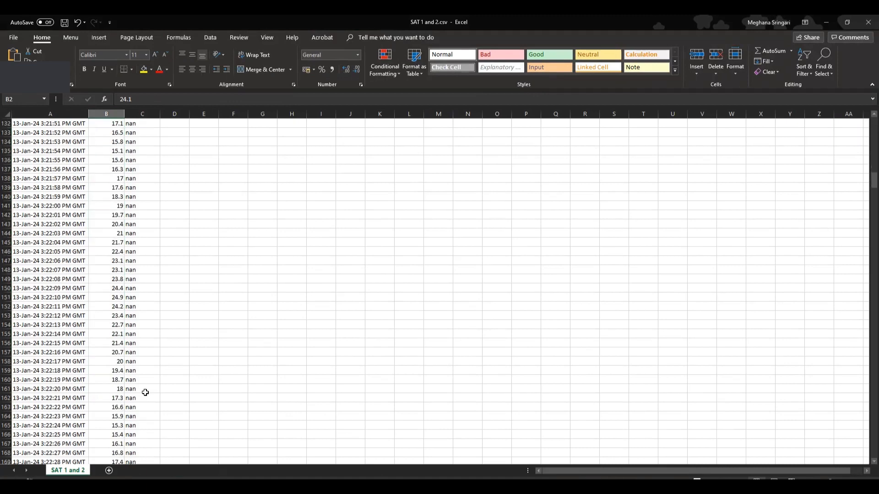
scroll(145, 393, down, 20)
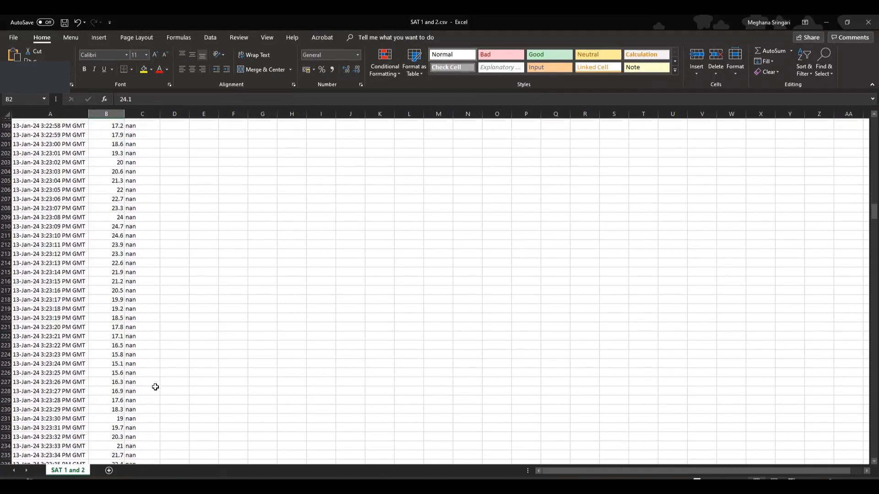
scroll(155, 386, down, 20)
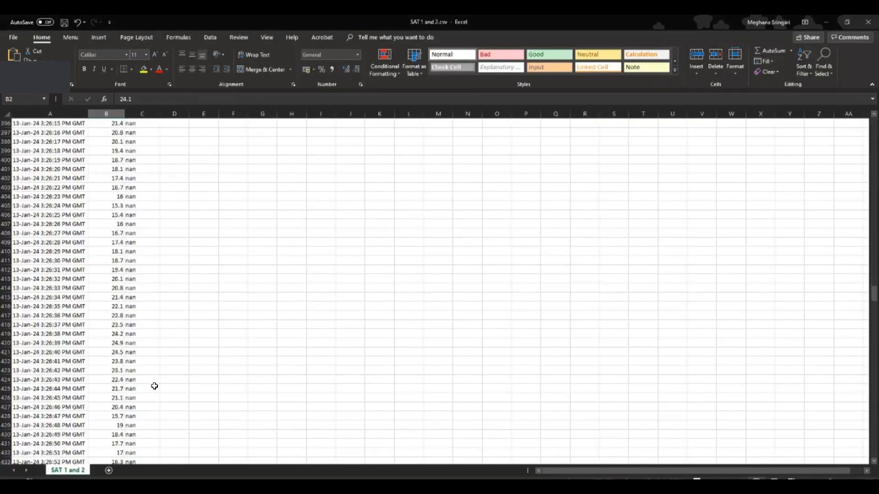
scroll(155, 387, up, 1)
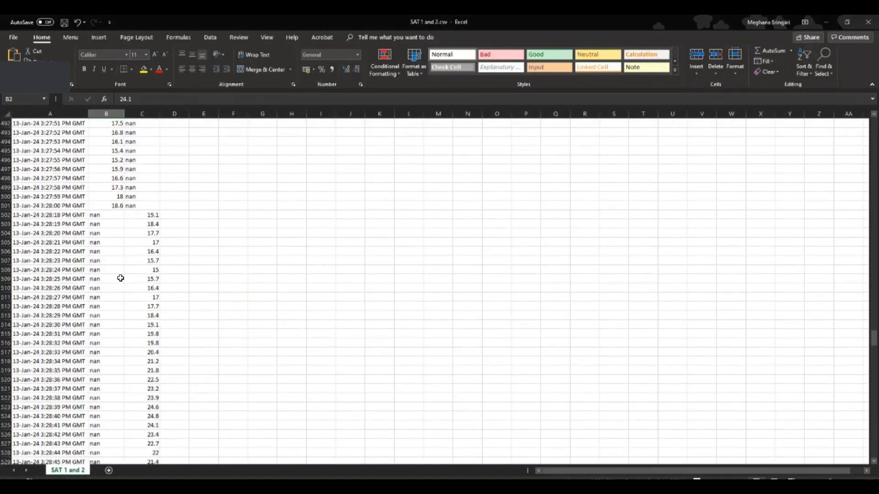
click(146, 216)
drag(100, 216, 115, 342)
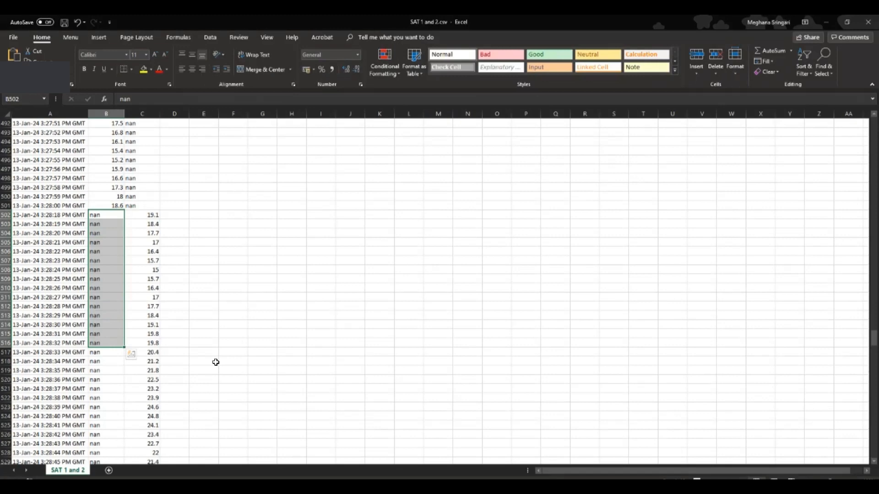
click(152, 215)
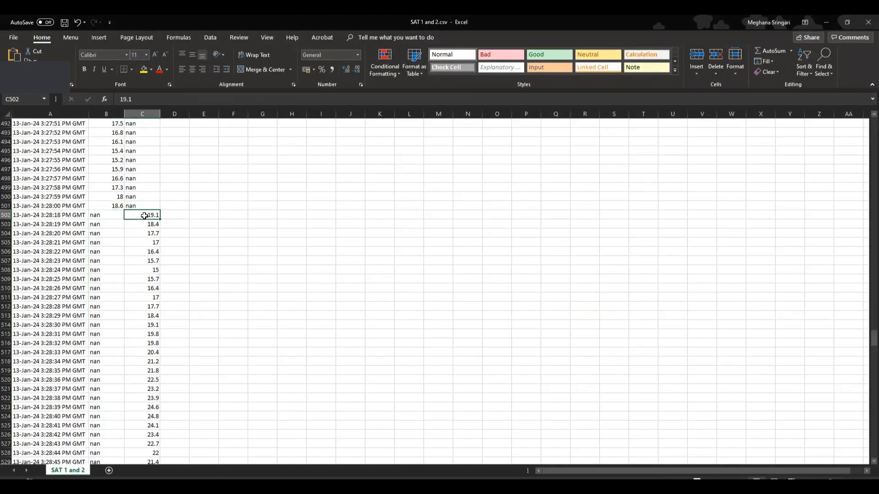
drag(144, 215, 153, 380)
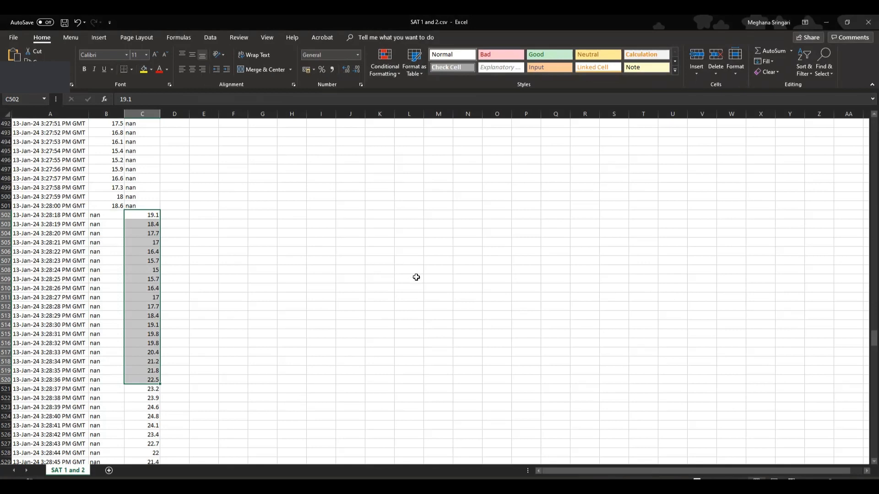
click(634, 197)
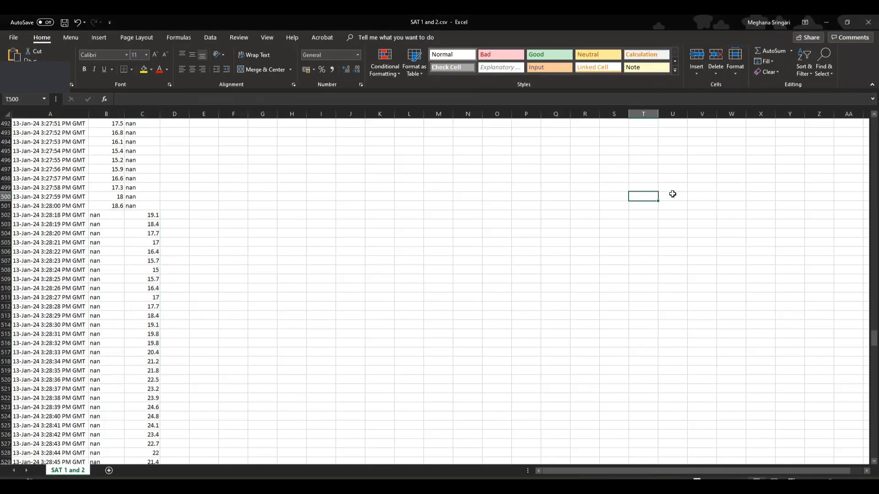
- Close SAT 1 and 2.csv without saving changes and return to the Merge History wire sheet
click(863, 21)
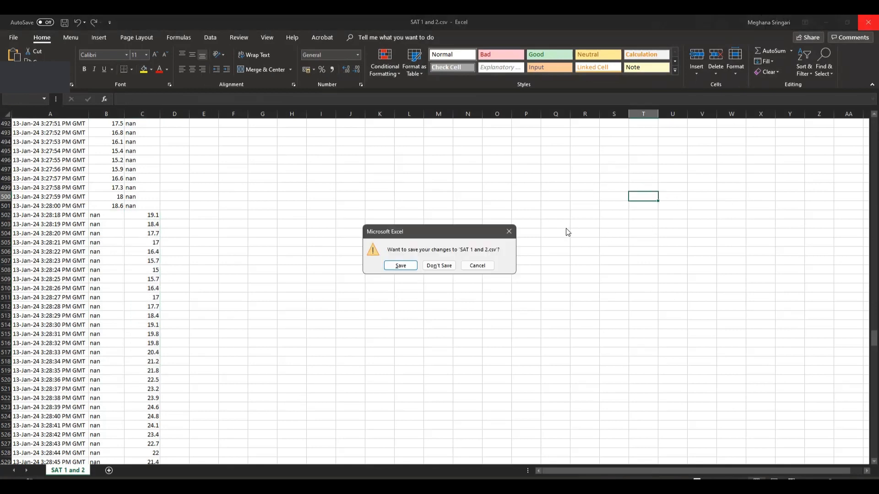
click(448, 266)
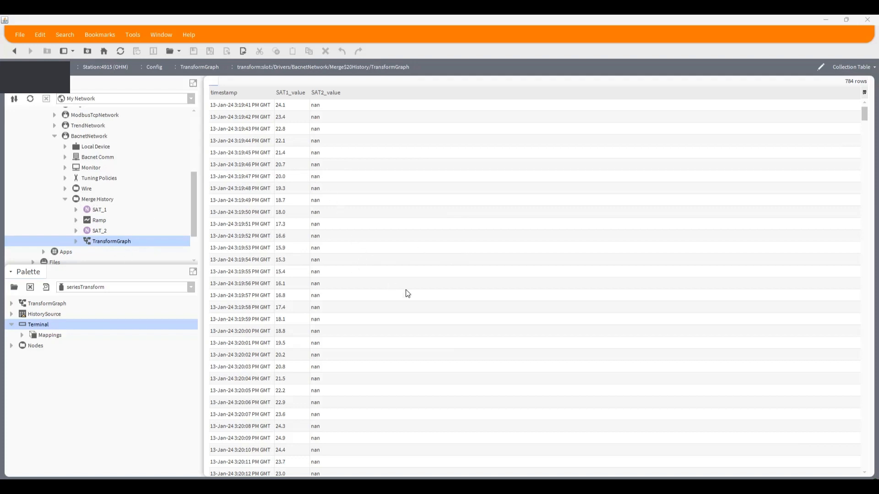
key(alt+Left)
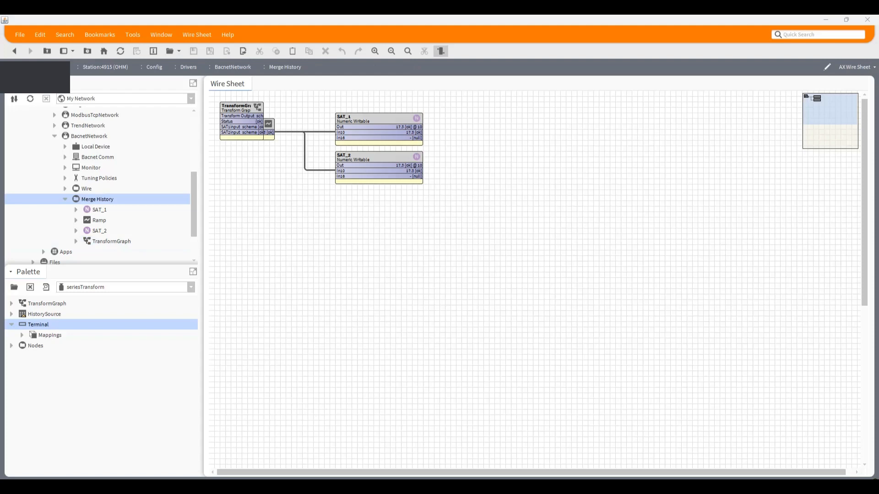
- Open the report palette and expand its Reporting and ReportWidgets folders
click(14, 287)
text(re)
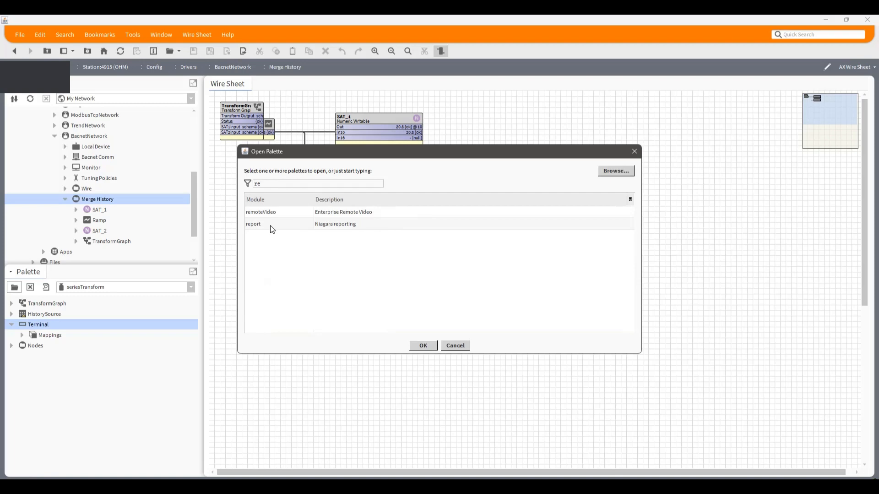
click(272, 224)
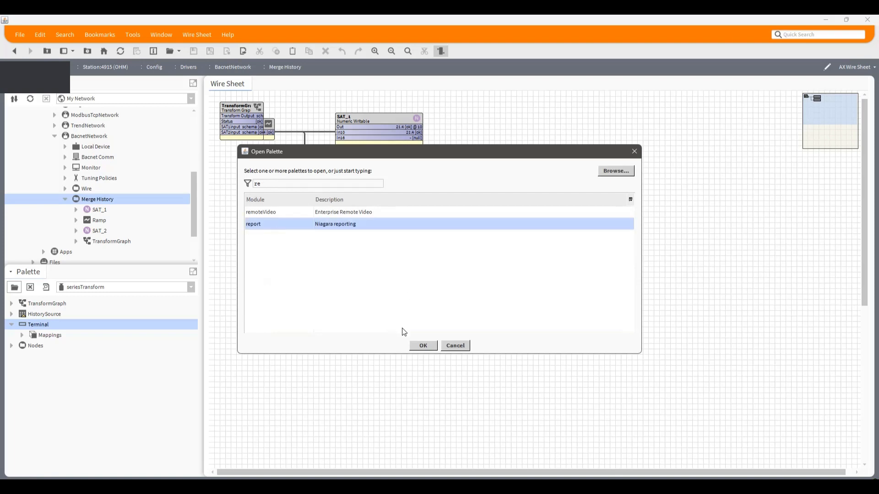
click(423, 346)
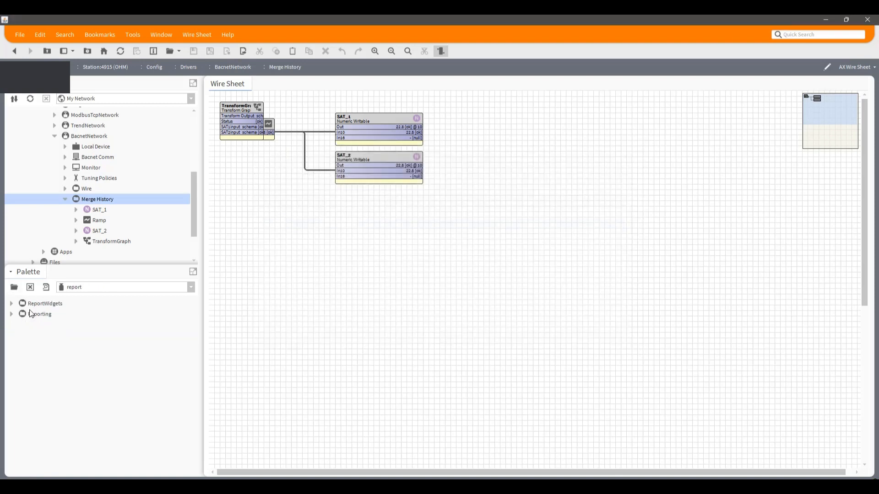
click(12, 314)
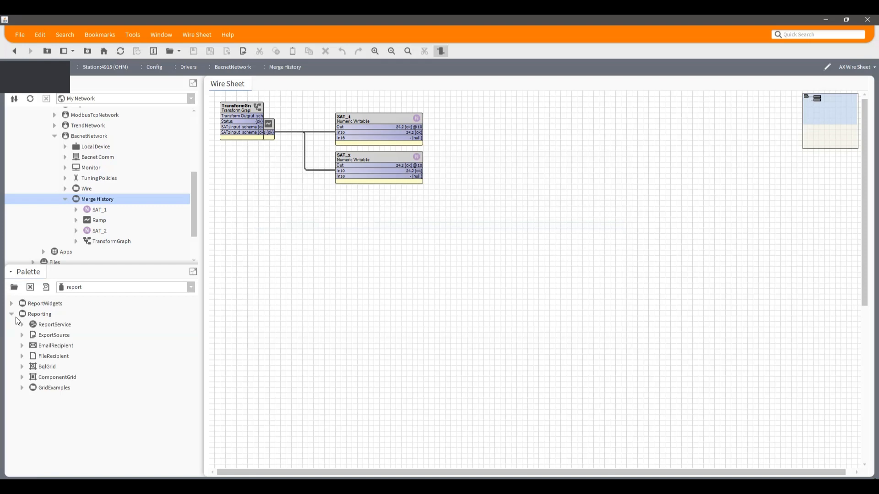
click(12, 304)
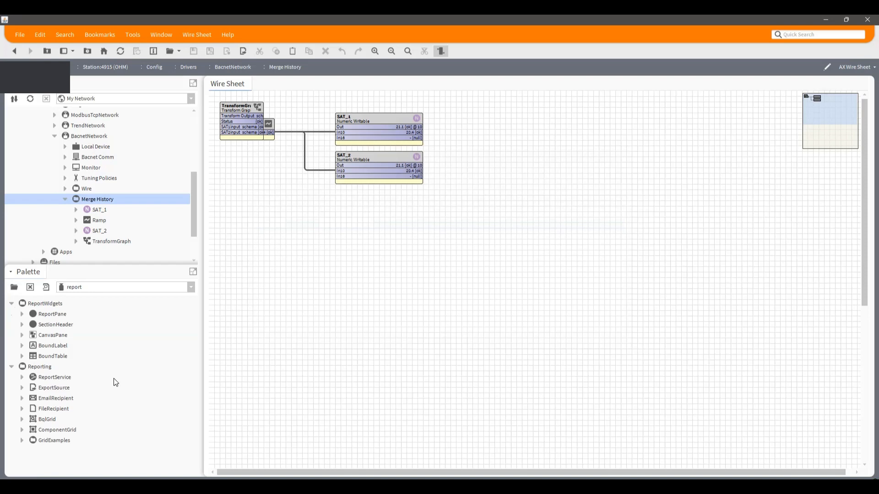
- Add a ReportService from the report palette to the station's Services, keeping the default name
click(65, 380)
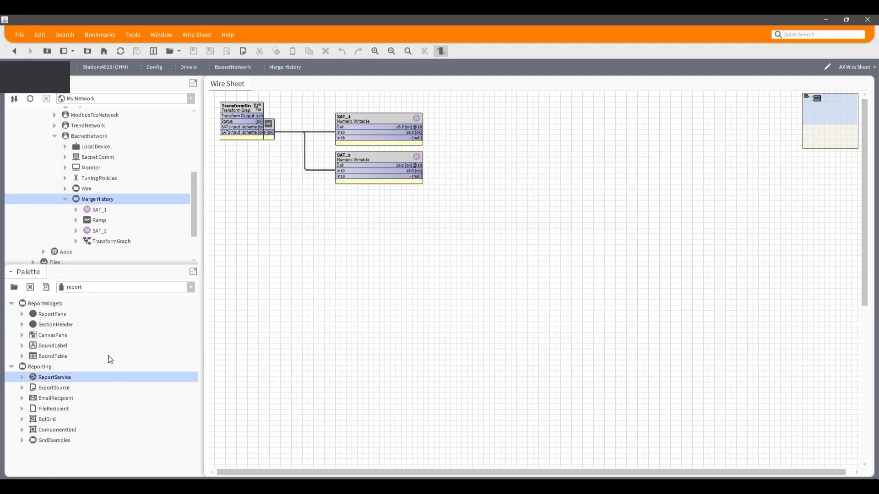
scroll(67, 221, up, 2)
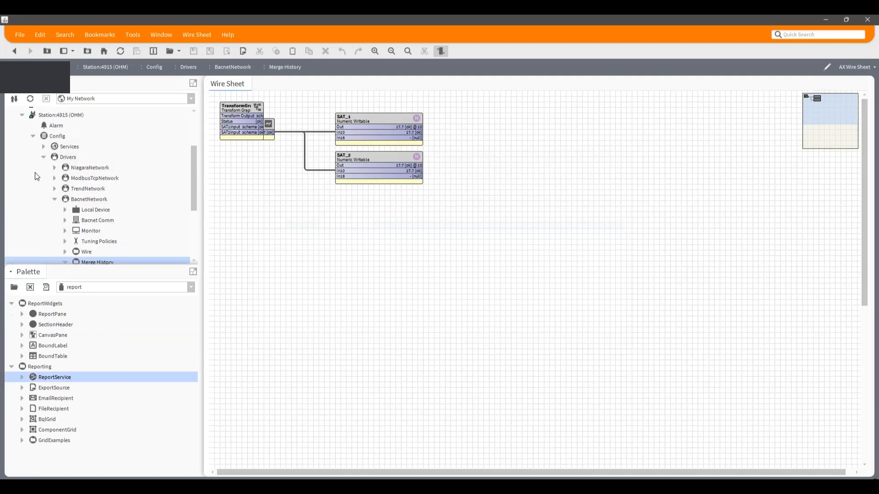
click(44, 147)
scroll(30, 190, up, 1)
scroll(26, 206, down, 1)
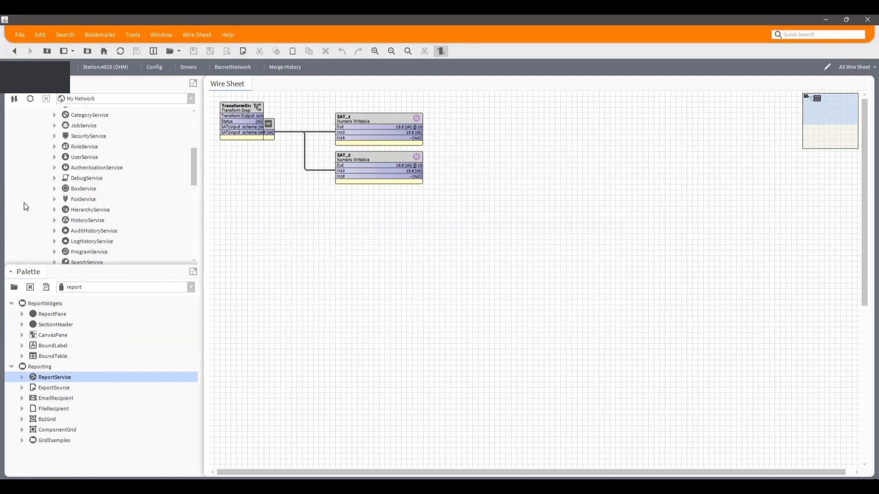
scroll(26, 206, down, 3)
scroll(26, 207, up, 4)
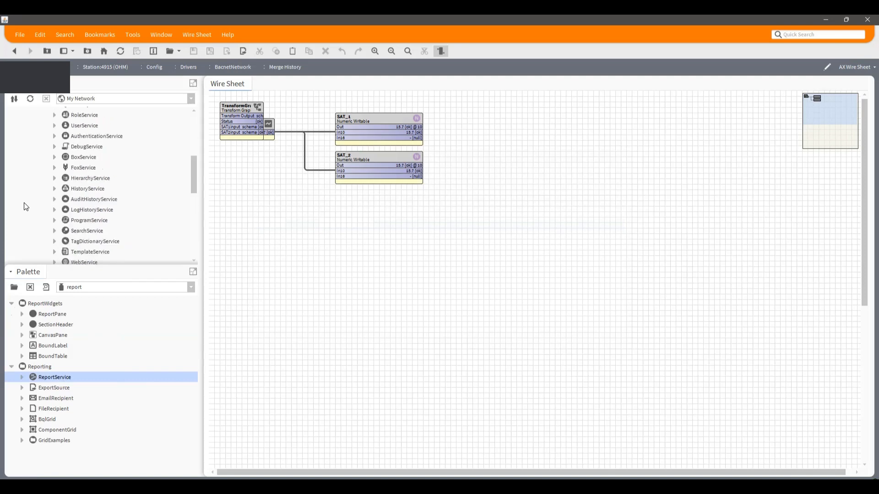
drag(42, 378, 69, 147)
click(423, 266)
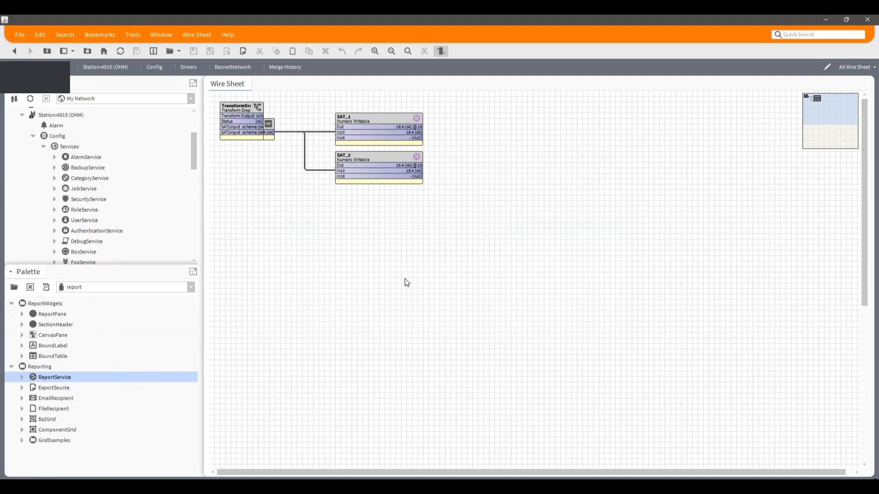
scroll(55, 208, down, 4)
scroll(87, 213, down, 3)
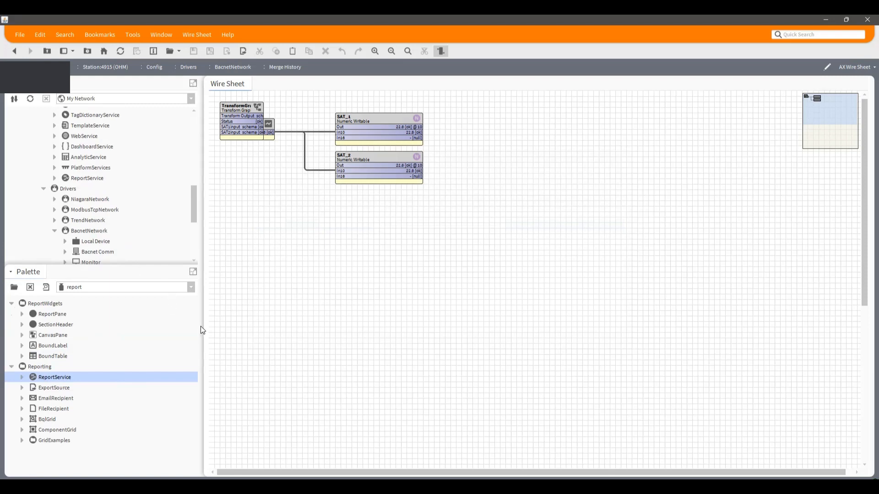
- Open the vykonPro palette and expand its report folder
click(14, 287)
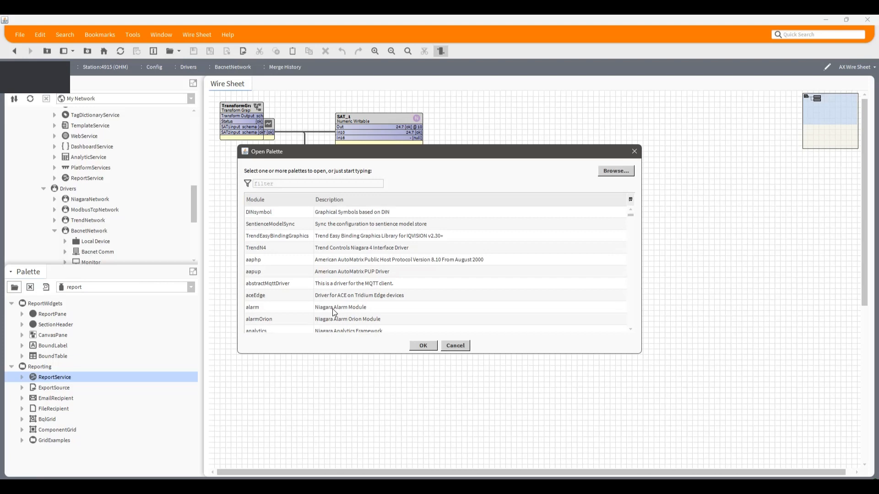
text(vy)
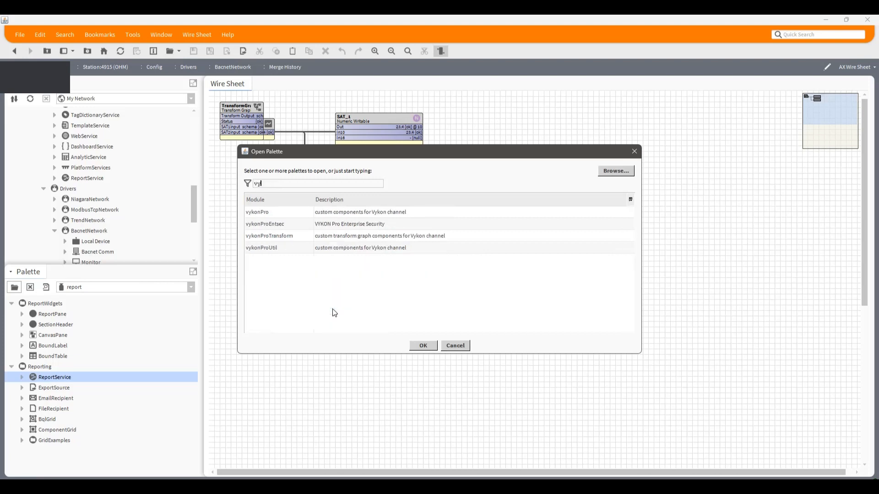
click(305, 204)
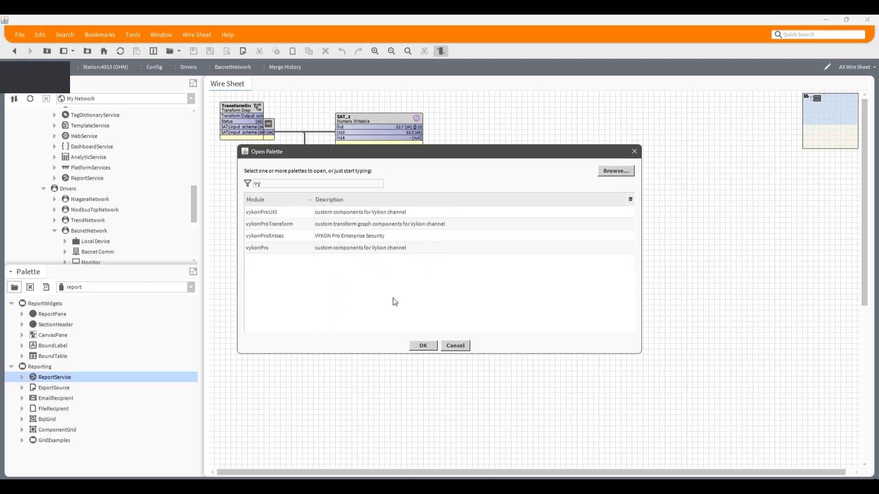
click(290, 247)
click(433, 346)
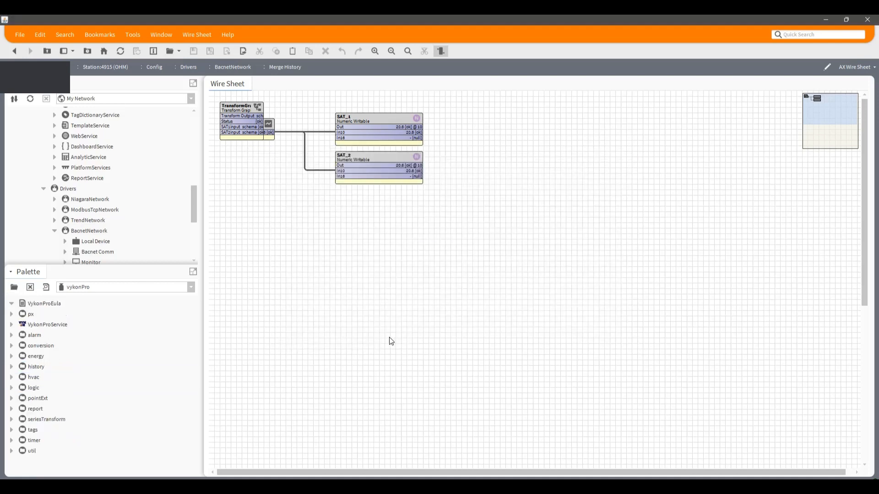
click(12, 409)
scroll(52, 404, down, 1)
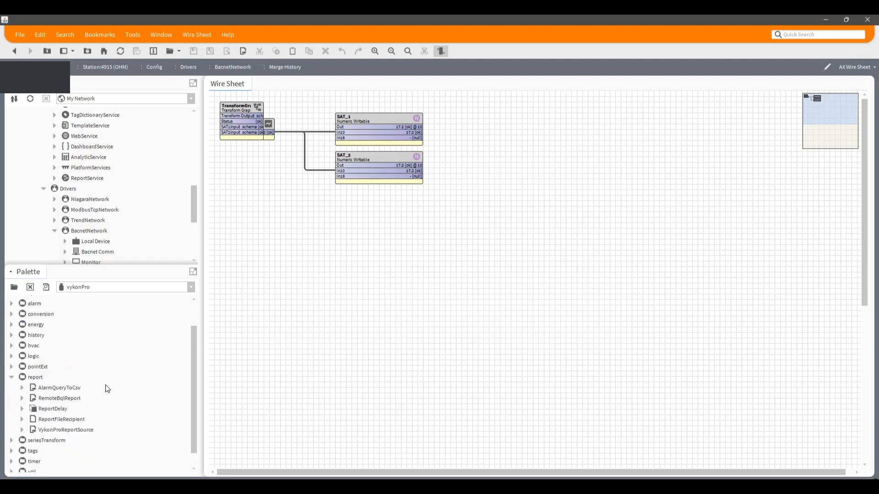
scroll(106, 387, down, 1)
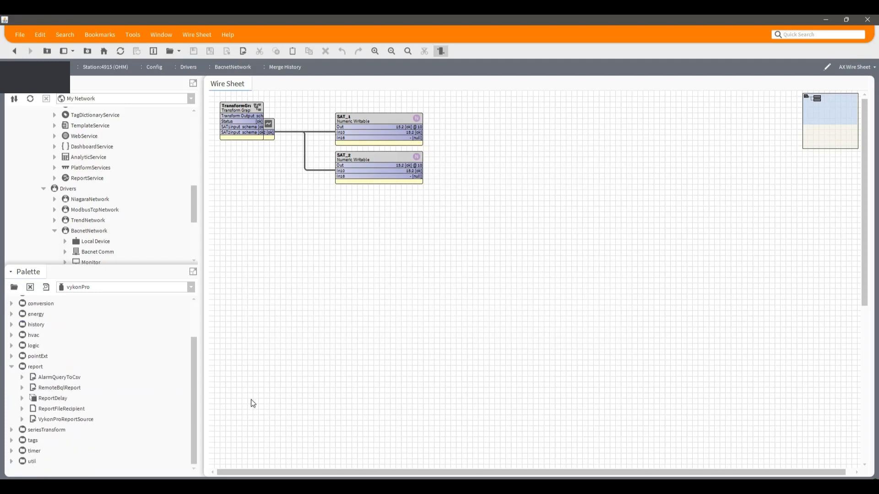
- Add a ReportFileRecipient and a VykonProReportSource to the Merge History wire sheet, keeping their default names
drag(82, 416, 348, 293)
click(422, 266)
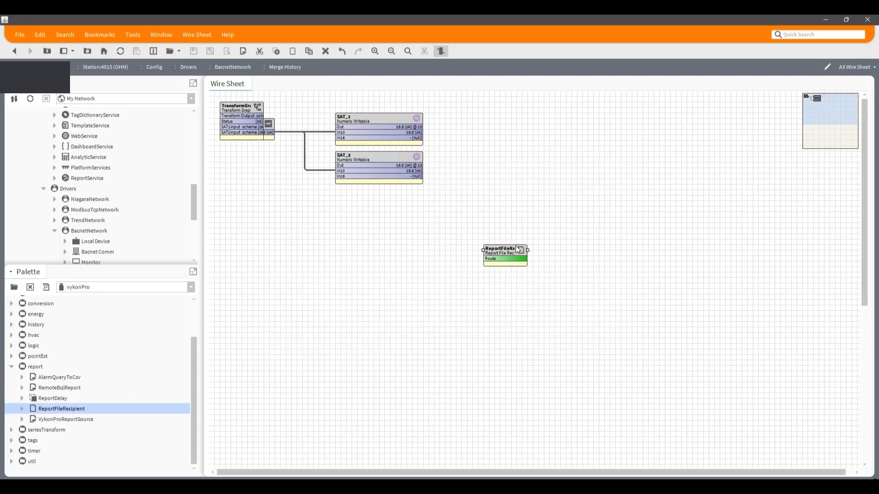
click(499, 349)
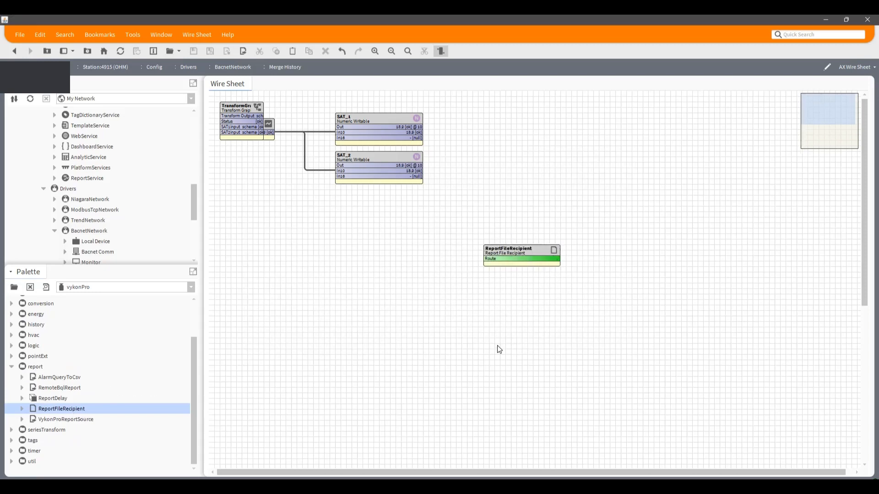
click(76, 420)
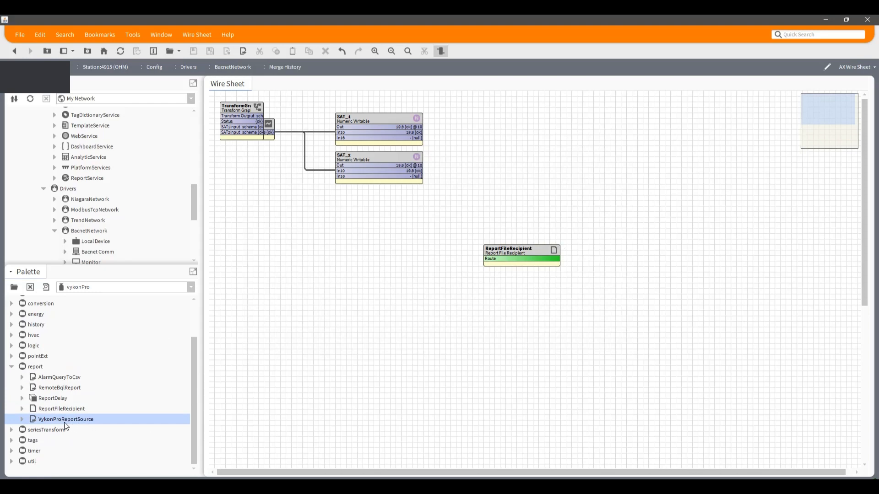
drag(361, 313, 361, 275)
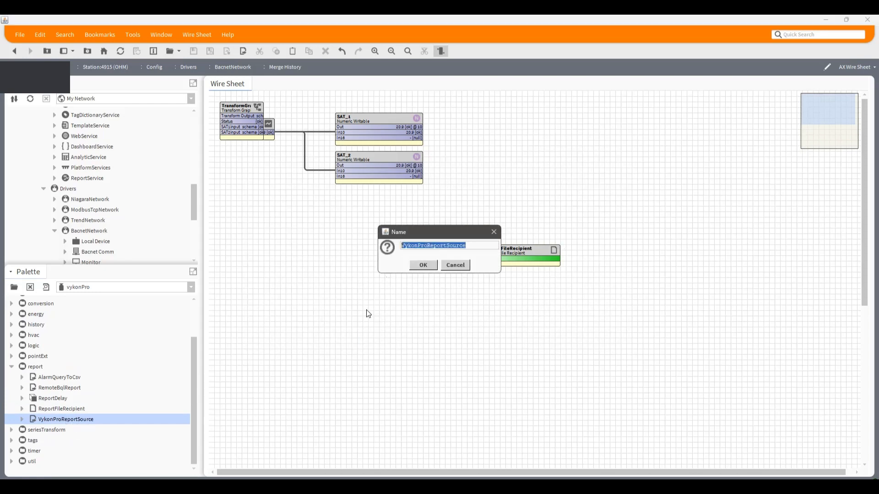
click(423, 265)
- Arrange the report blocks side by side and TransformGraph beside SAT_1, and link the VykonProReportSource Out to the ReportFileRecipient Route
drag(373, 280, 292, 242)
drag(499, 252, 356, 236)
drag(236, 108, 477, 119)
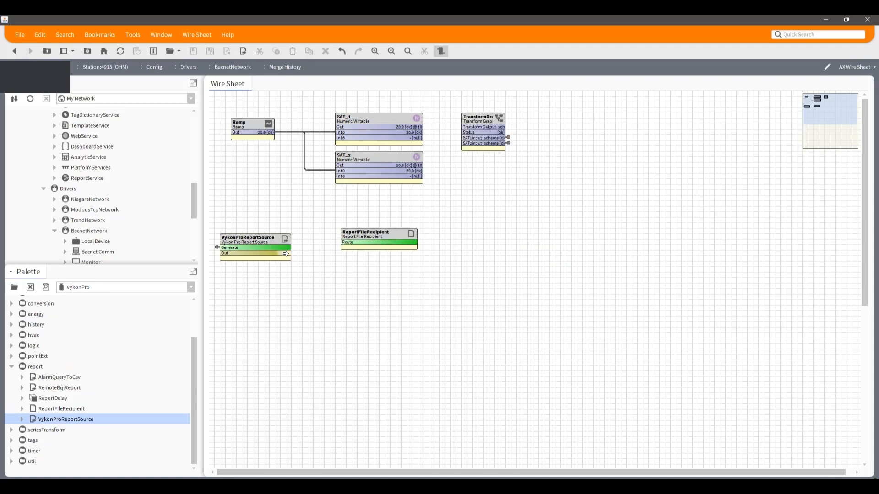
drag(286, 253, 362, 251)
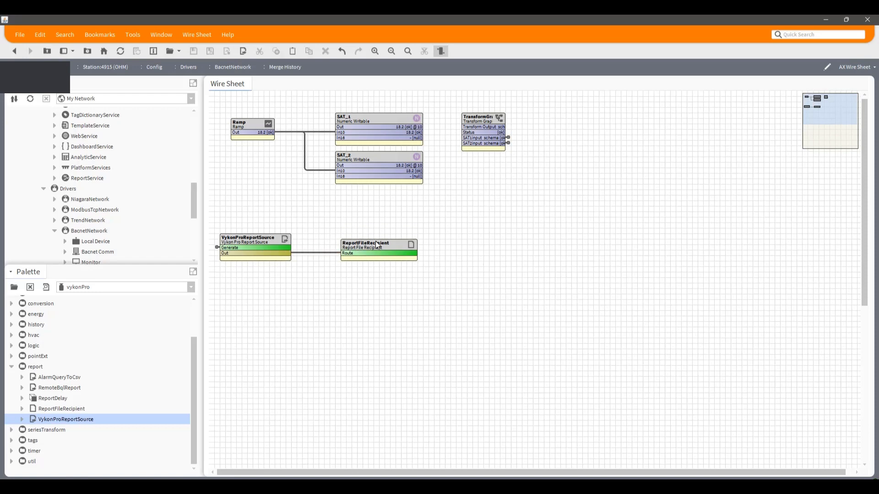
- Create a folder named Merge in the station's Files, set it as the ReportFileRecipient's Ord, and return to the Merge History wire sheet
double_click(361, 247)
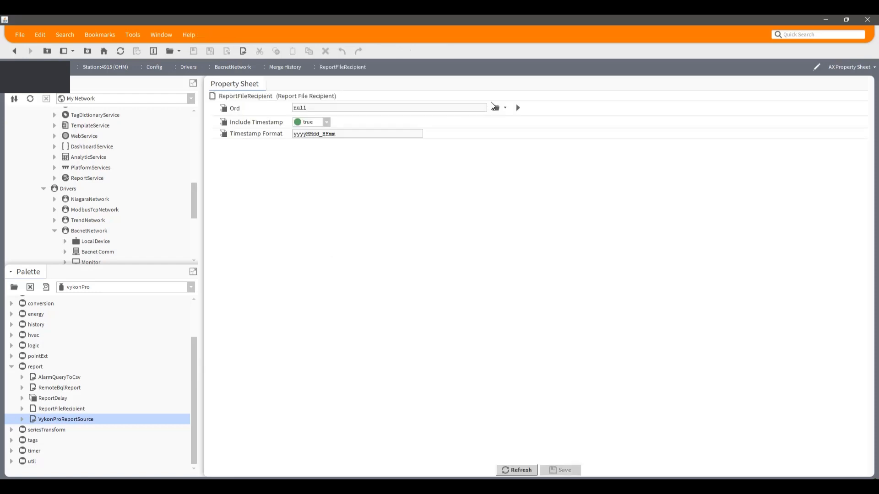
click(495, 109)
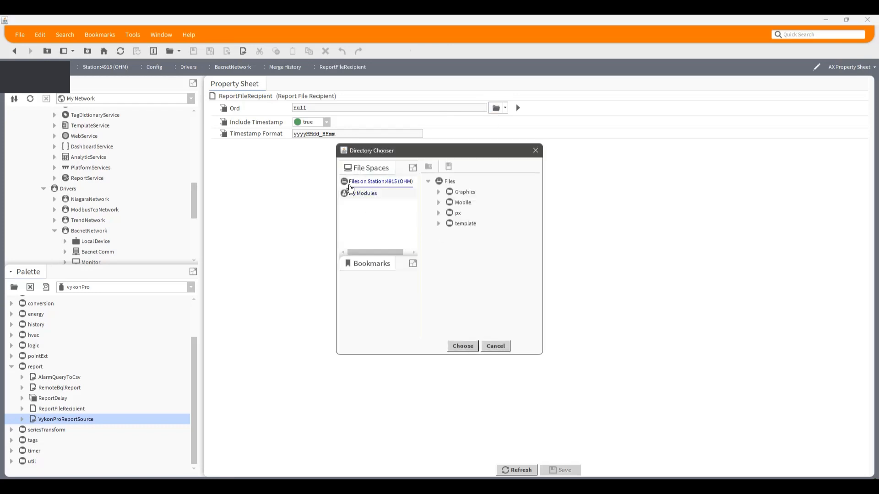
click(452, 182)
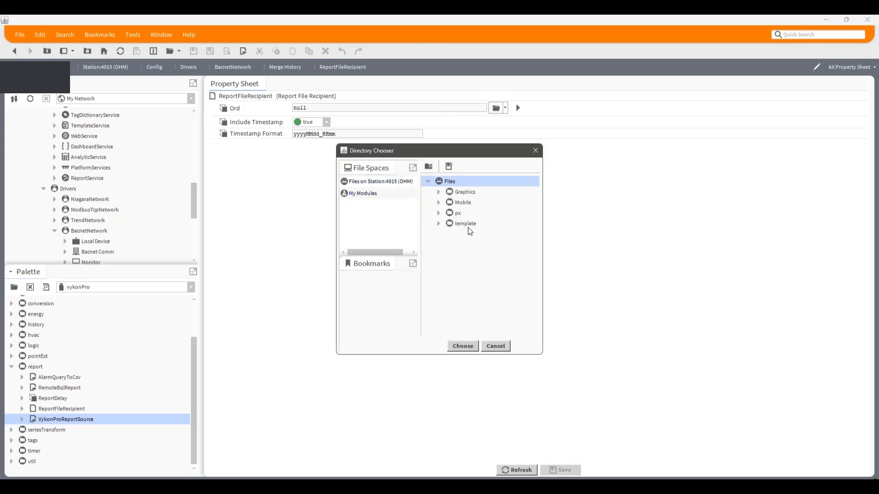
click(429, 167)
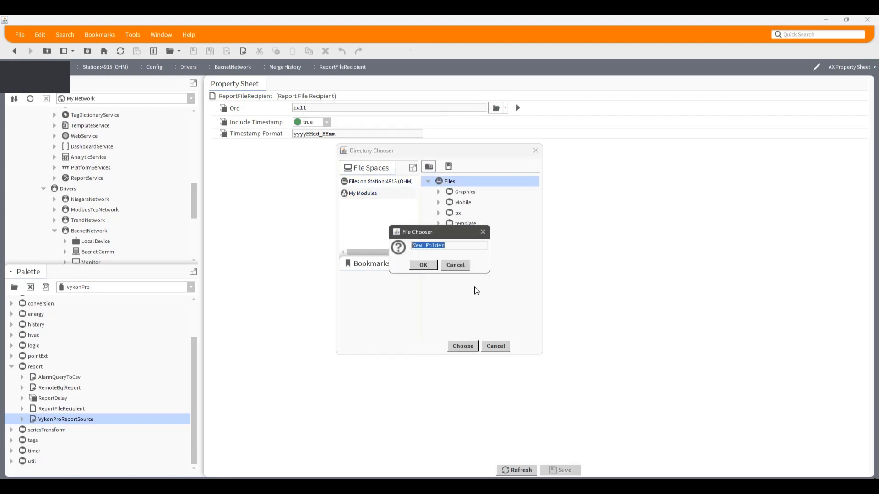
text(Co)
click(427, 265)
click(459, 206)
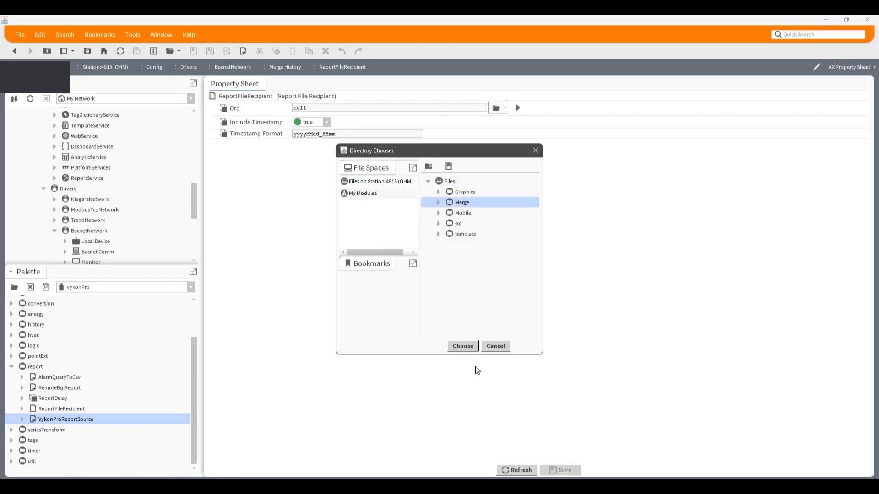
click(463, 347)
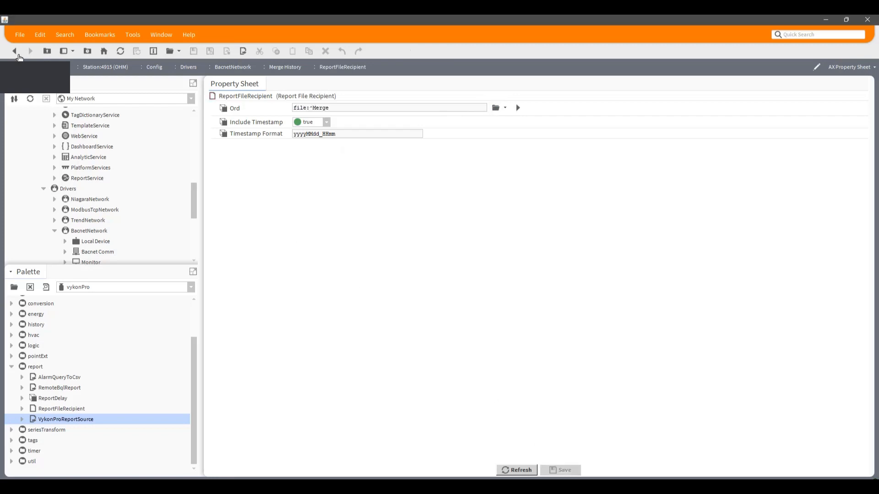
click(14, 51)
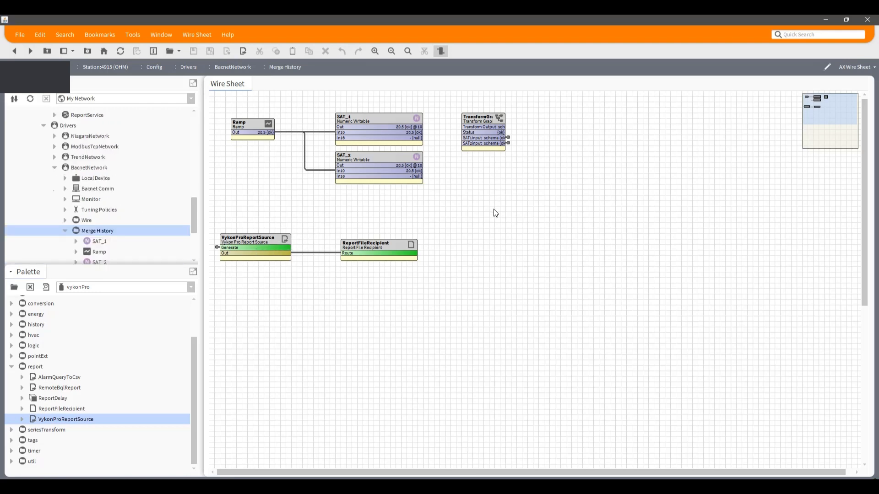
- Resolve the TransformGraph under Merge History with its default parameters to display the merged table
scroll(96, 229, down, 2)
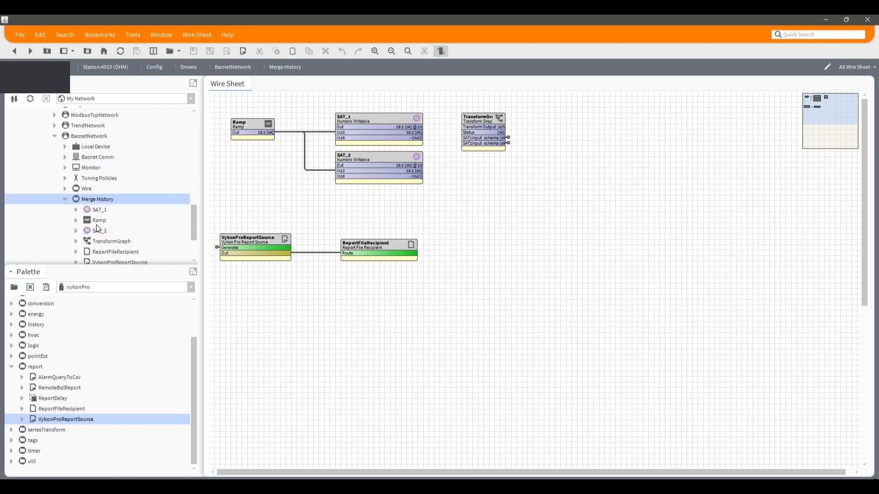
click(117, 212)
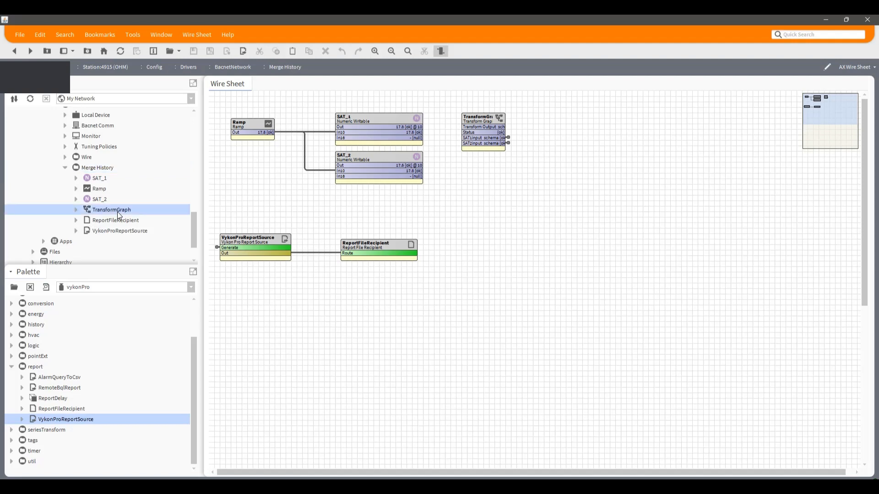
right_click(123, 208)
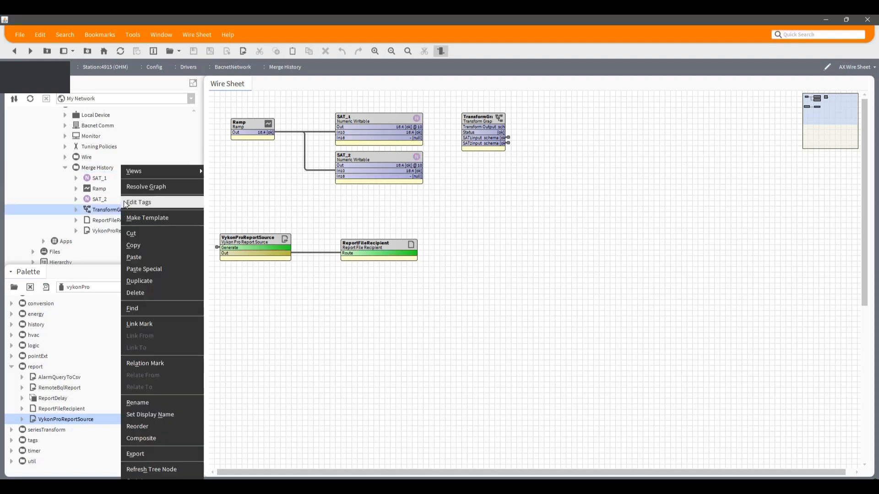
click(138, 194)
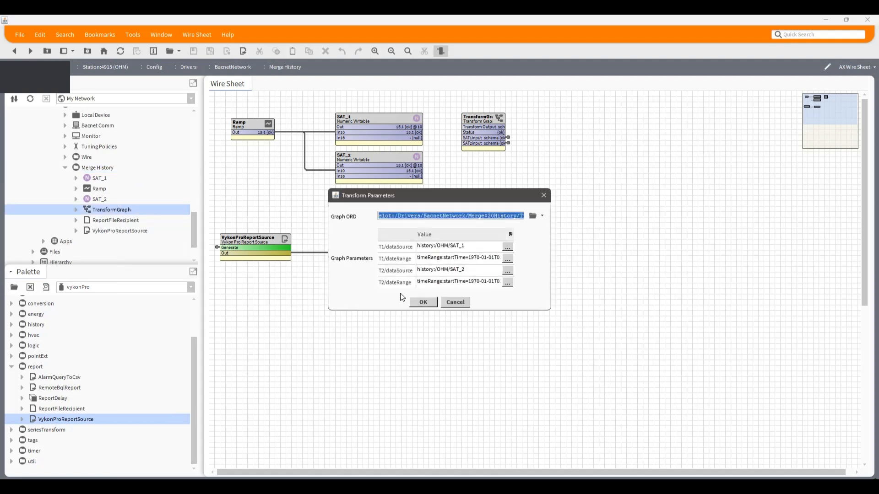
click(423, 303)
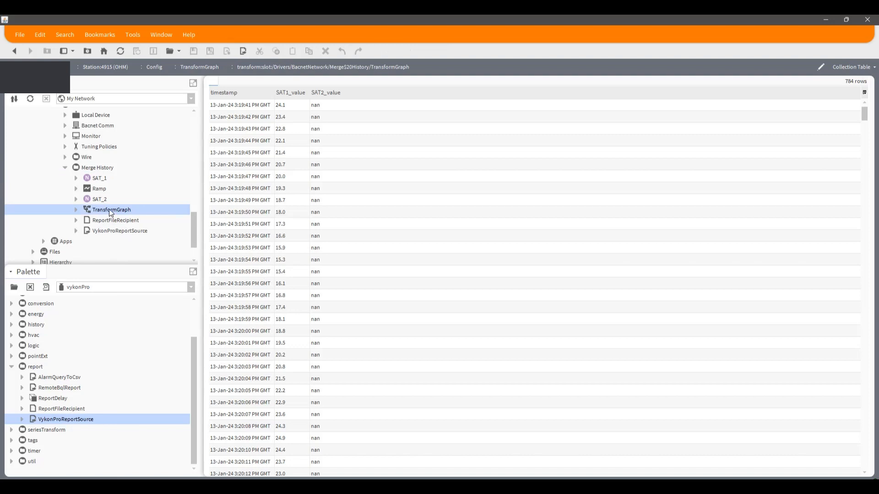
- Copy the transform:slot:/Drivers/BacnetNetwork/Merge$20History/TransformGraph part of the merged table's ORD, leaving the ORD itself unedited
key(ctrl+l)
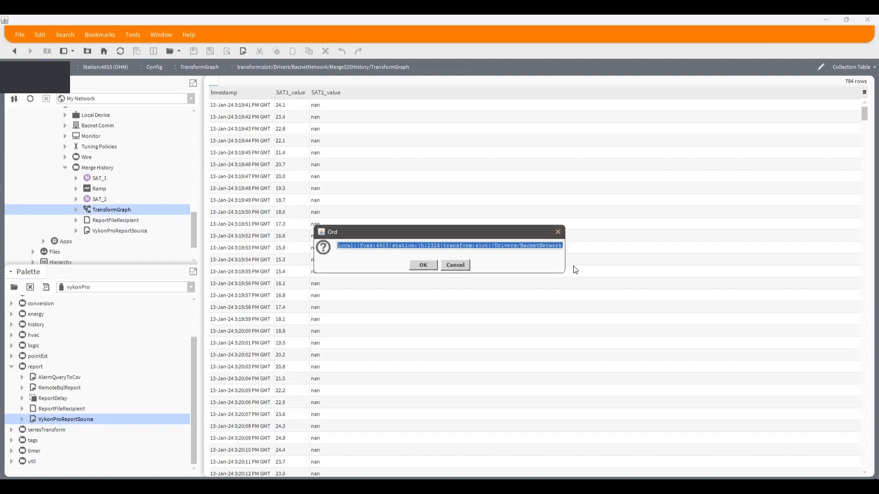
click(443, 245)
drag(442, 245, 577, 249)
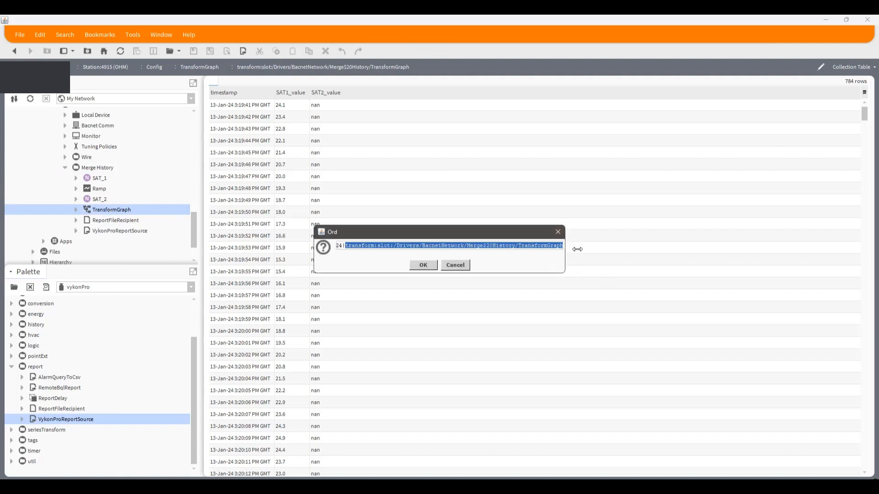
click(494, 244)
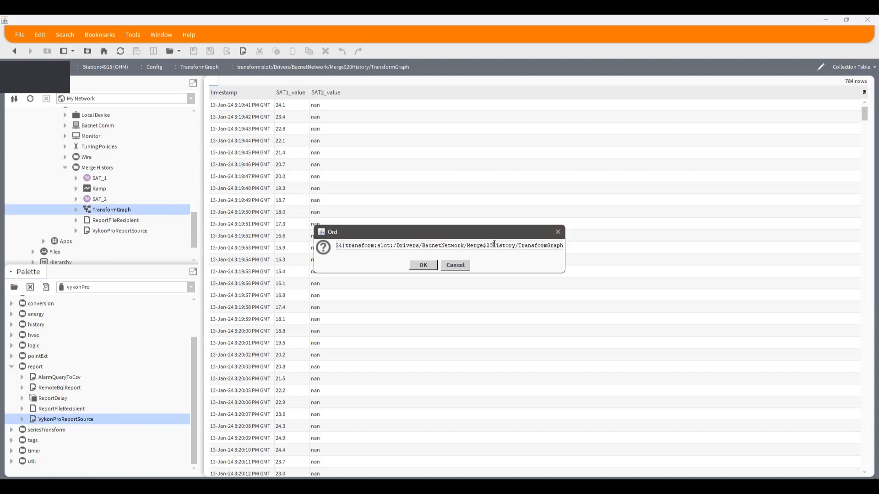
drag(347, 246, 385, 248)
drag(394, 245, 576, 247)
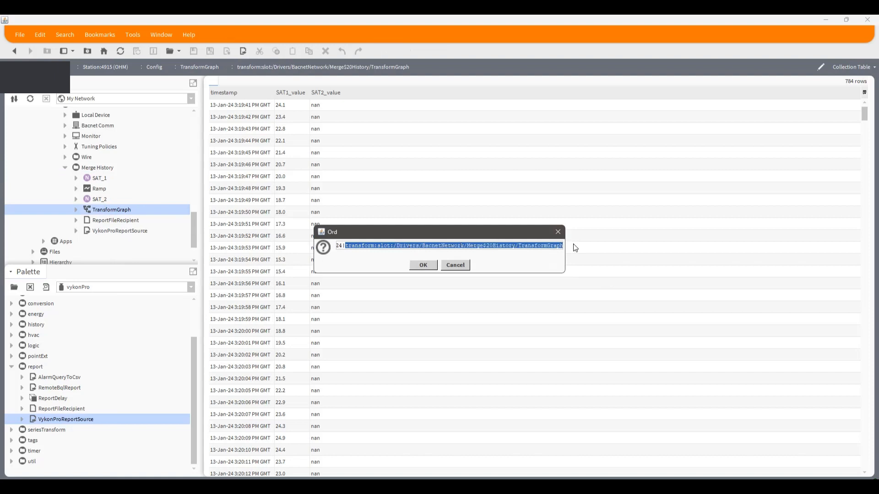
click(457, 266)
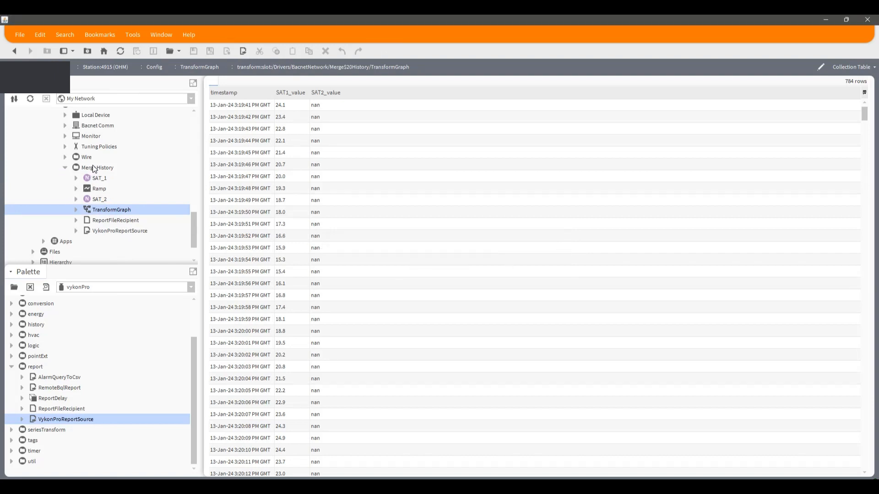
- Set the VykonProReportSource's Source Ord to transform:slot:/Drivers/BacnetNetwork/Merge$20History/TransformGraph in the Export Source Wizard
double_click(93, 168)
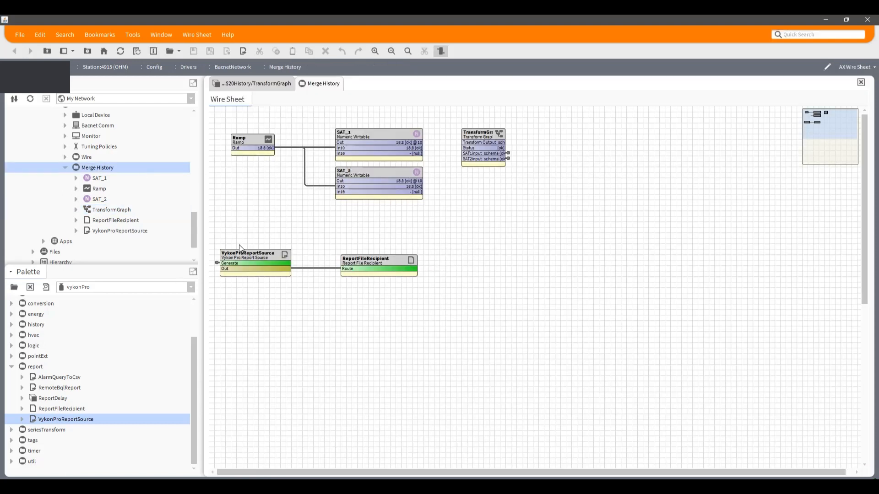
double_click(237, 258)
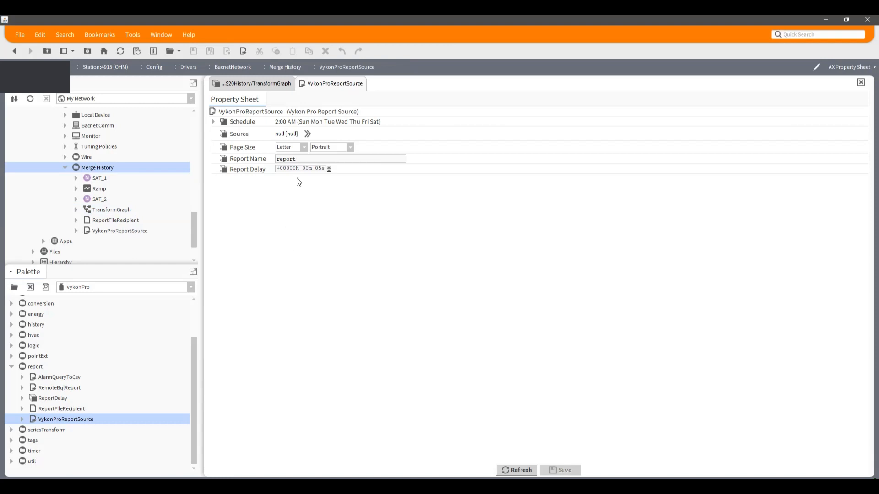
click(308, 134)
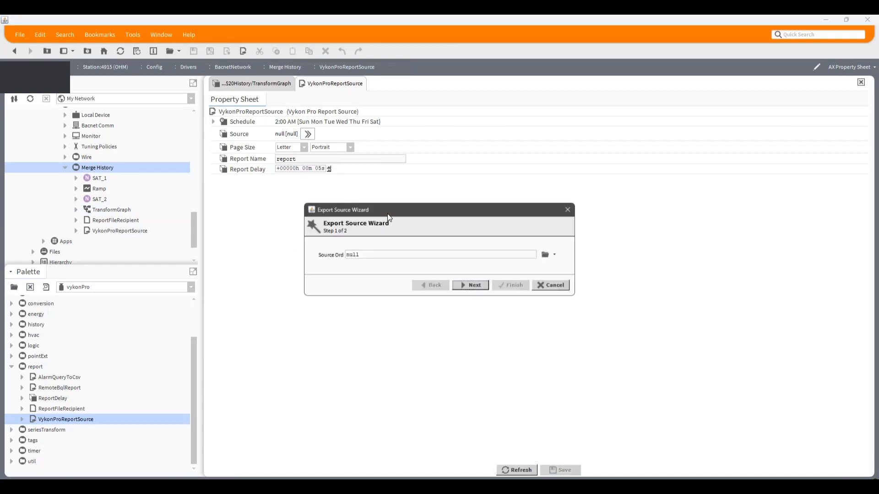
drag(374, 255, 242, 255)
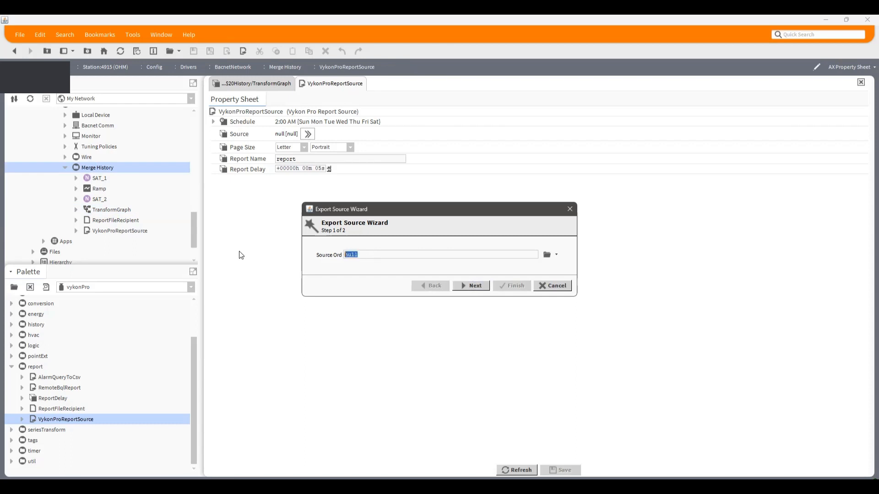
key(ctrl+v)
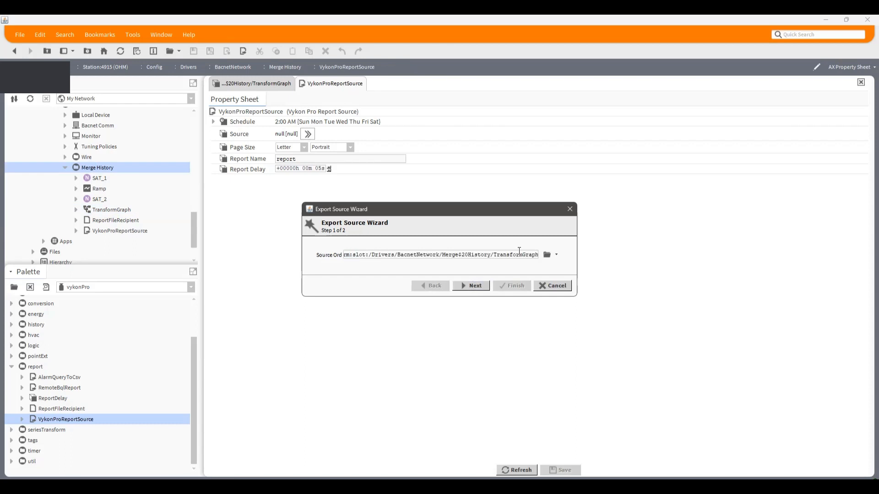
click(470, 287)
- Choose file:ITableToCsv as the exporter, finish the wizard and save the report source, keeping the page orientation at Portrait
click(468, 264)
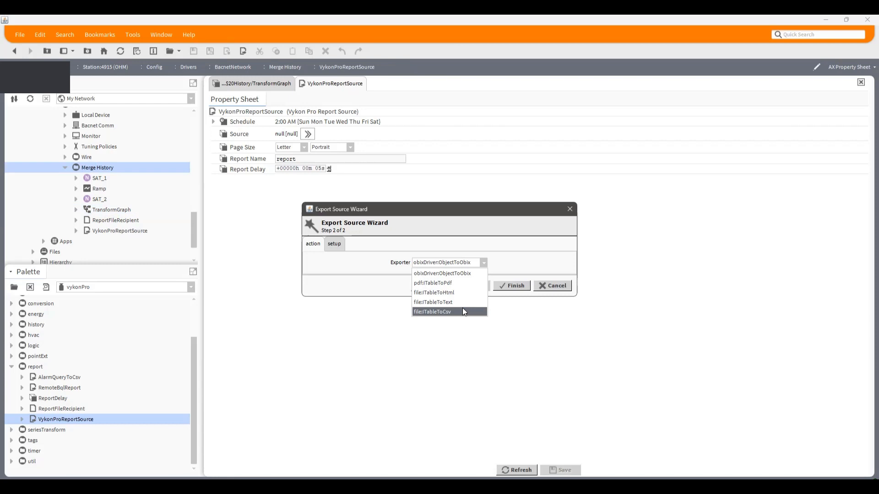
click(463, 311)
click(468, 266)
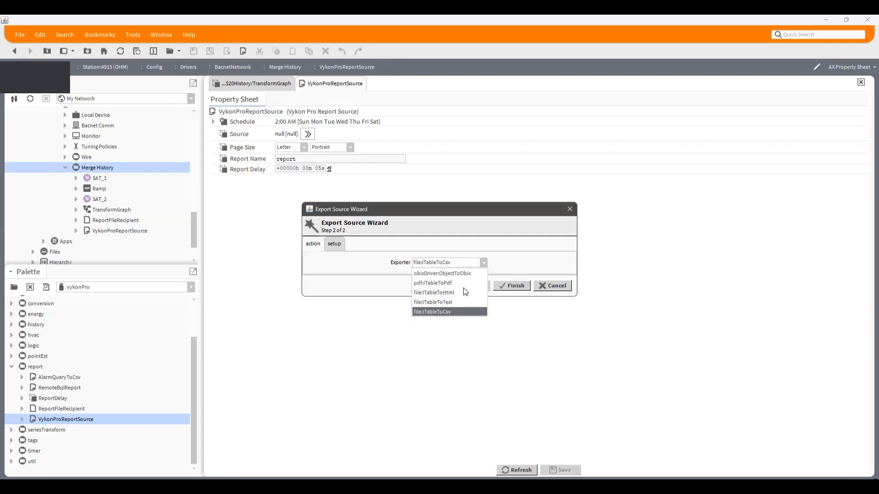
click(459, 312)
click(462, 264)
click(509, 286)
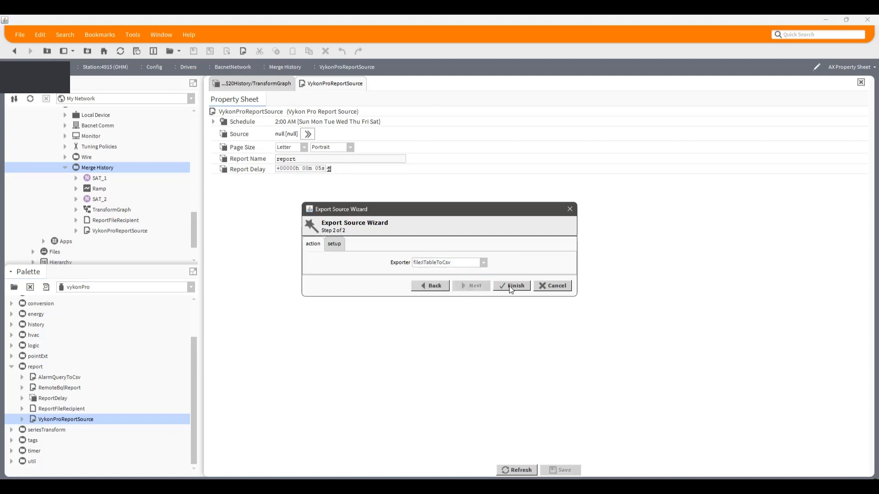
click(510, 285)
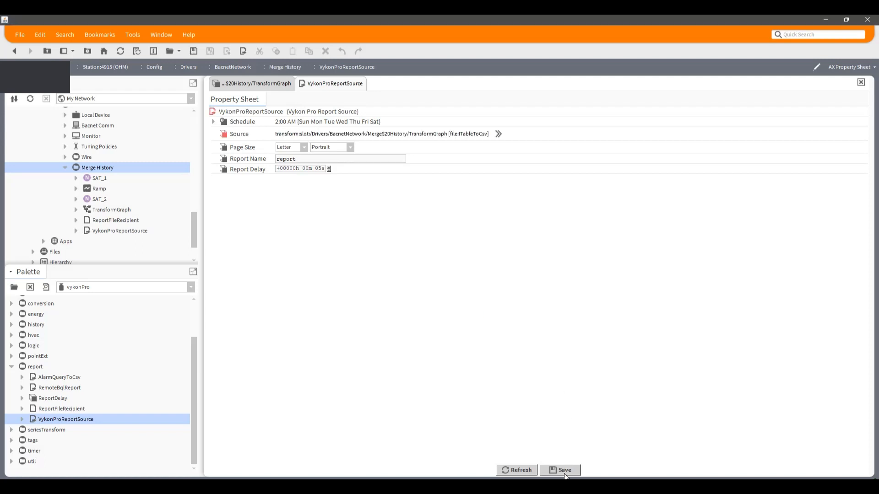
click(565, 475)
click(351, 148)
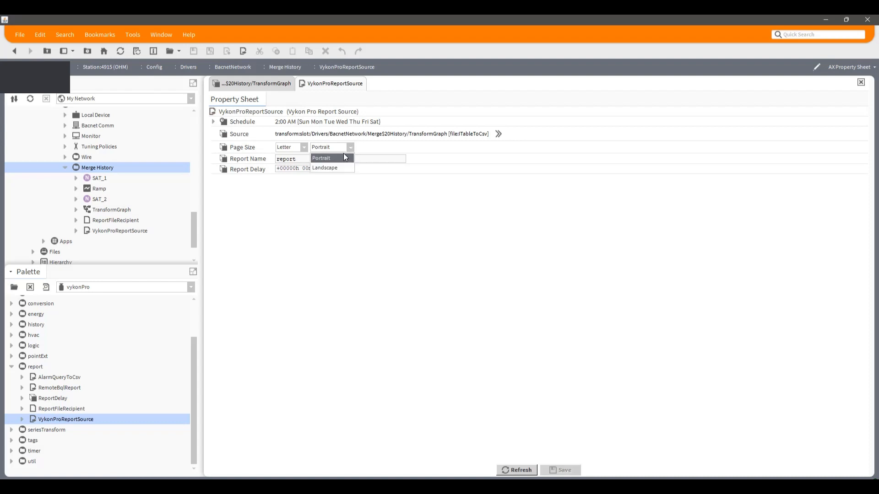
click(345, 157)
- Return to the Merge History wire sheet and expand the station's Files down to the Merge folder
click(16, 52)
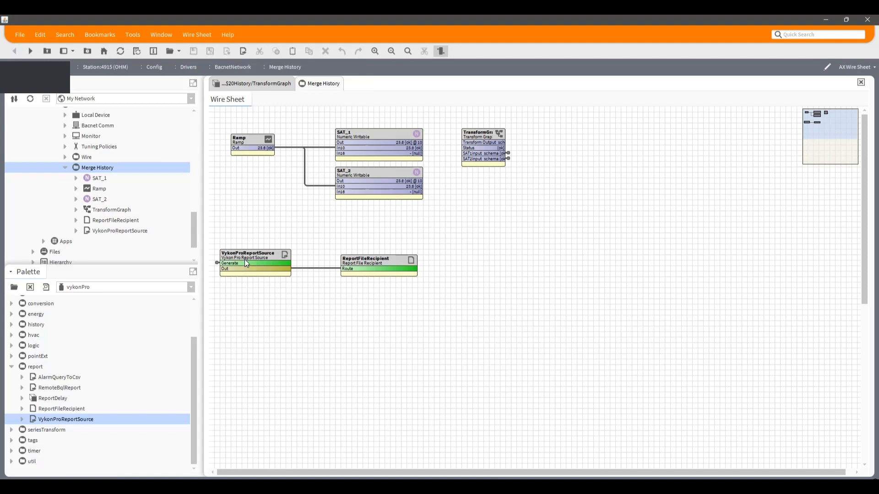
scroll(39, 249, down, 1)
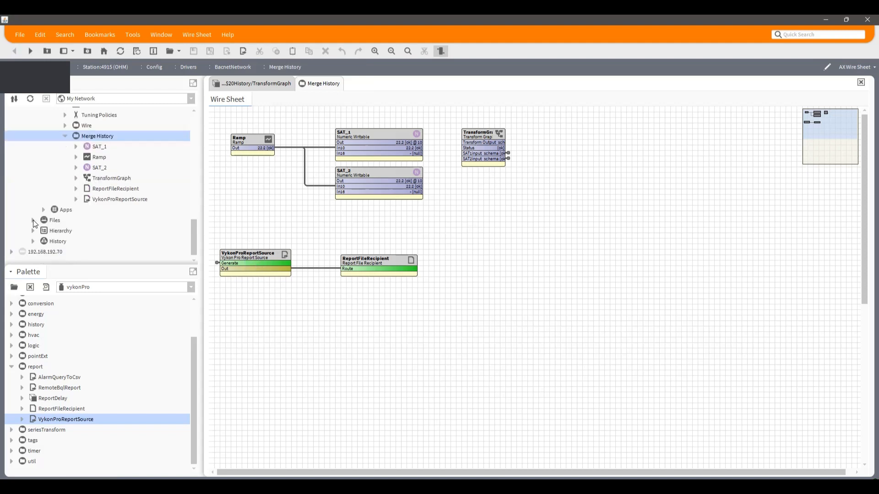
click(33, 220)
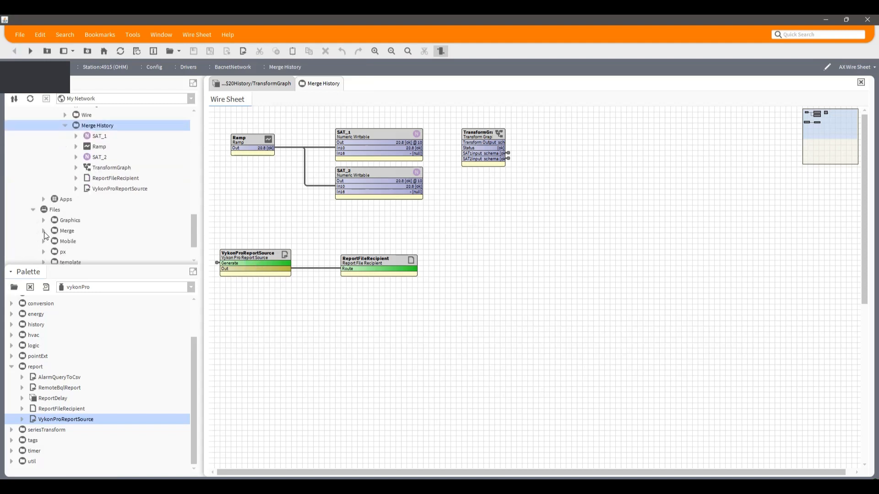
click(62, 233)
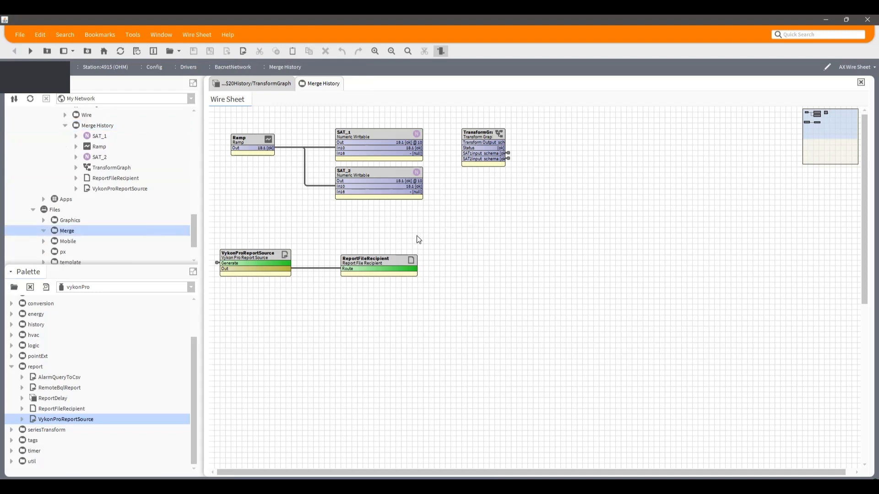
- Run the Generate action on the VykonProReportSource block
right_click(257, 255)
mouse_move(316, 202)
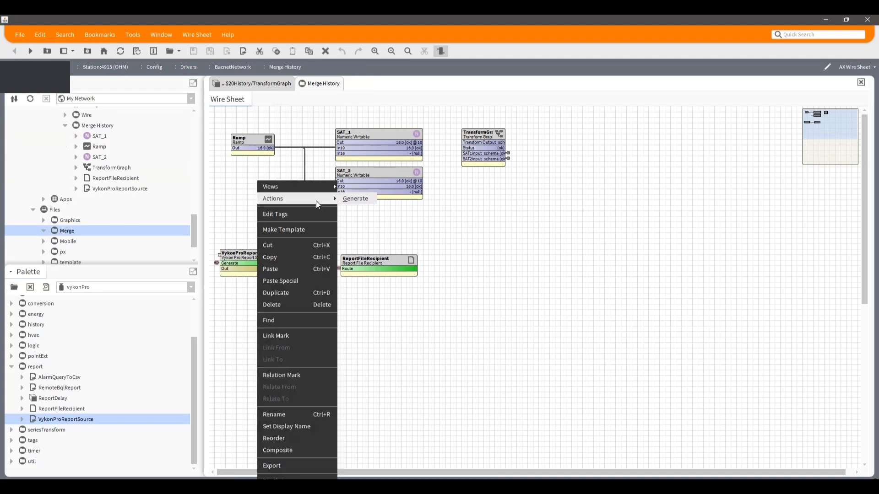
click(361, 201)
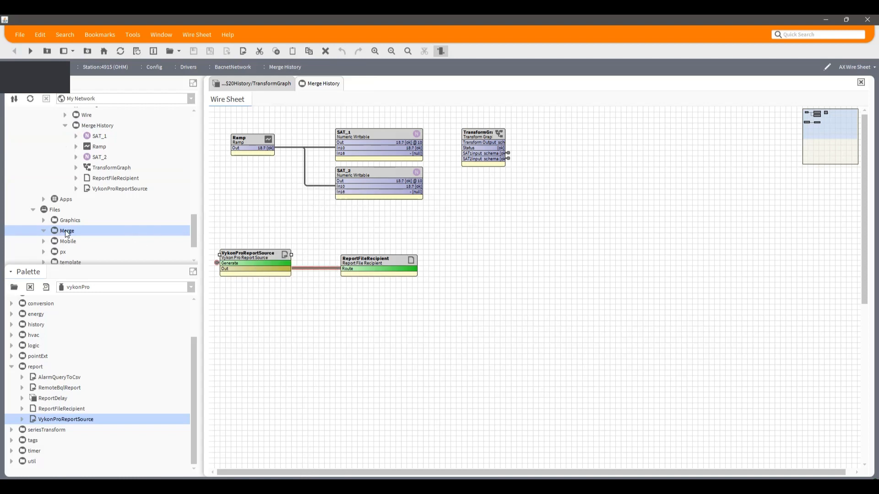
- Refresh the Merge folder in the station's Files and select the generated CSV report
click(42, 232)
right_click(63, 235)
click(107, 342)
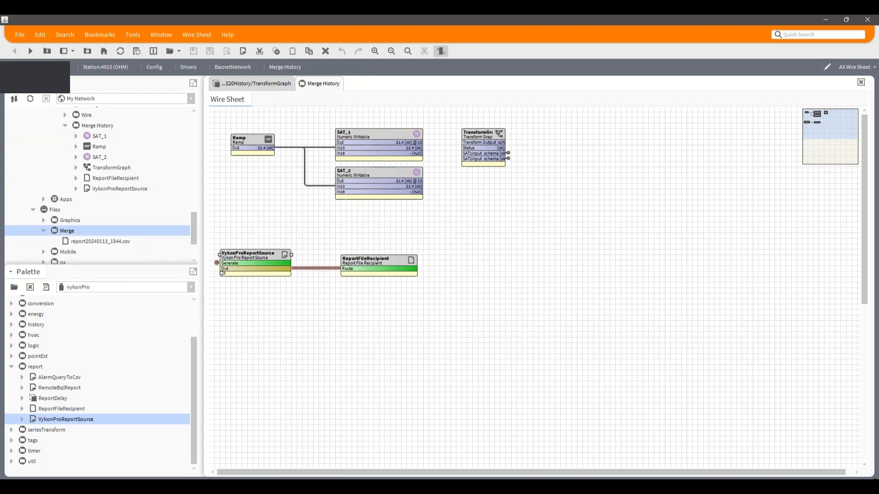
click(100, 241)
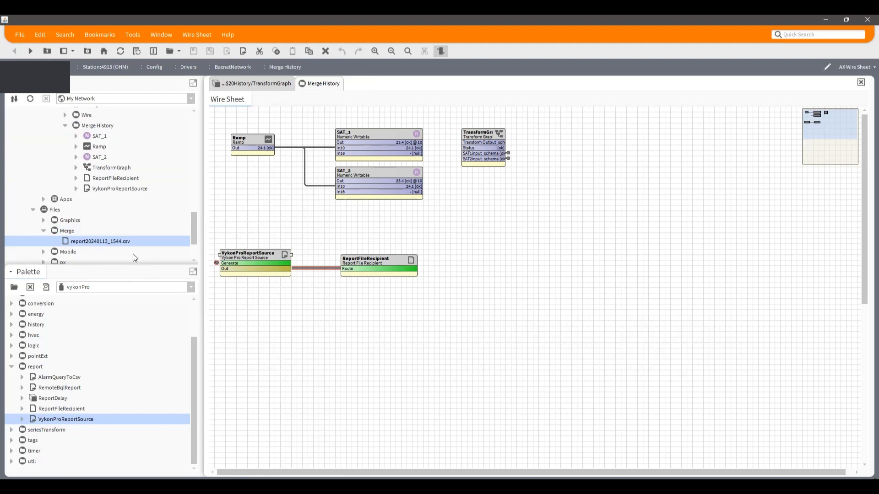
- Open the generated CSV report from the Merge folder and look through its timestamp, SAT1_value and SAT2_value rows
double_click(102, 241)
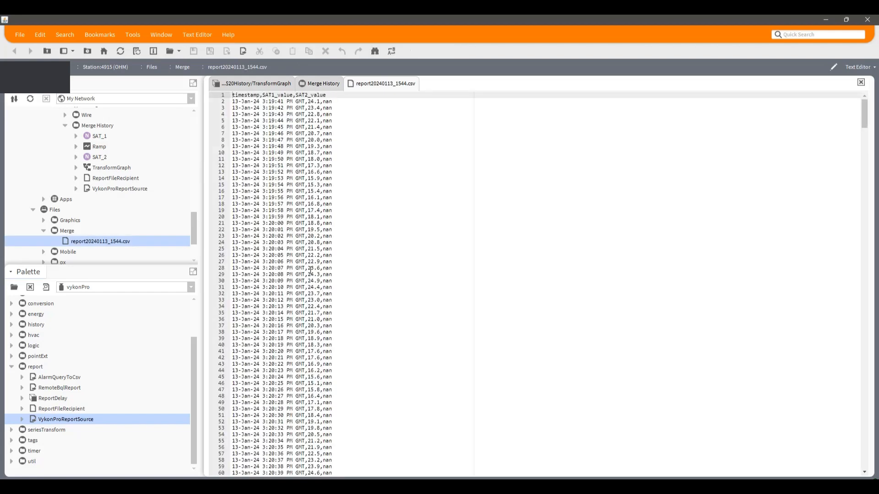
scroll(310, 301, down, 7)
scroll(310, 301, down, 4)
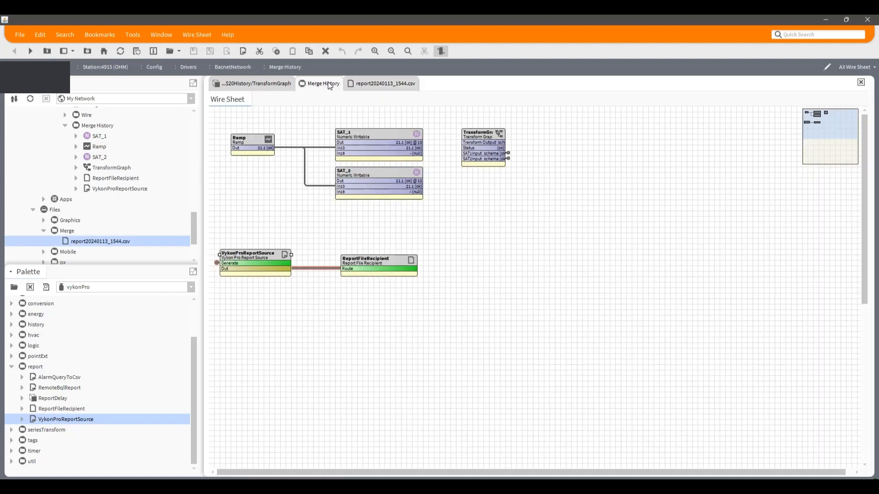
- On the Merge History wire sheet, pin the Source, Page Size, Report Name, Report Delay and wsAnnotation slots of VykonProReportSource
click(321, 84)
right_click(259, 257)
click(336, 183)
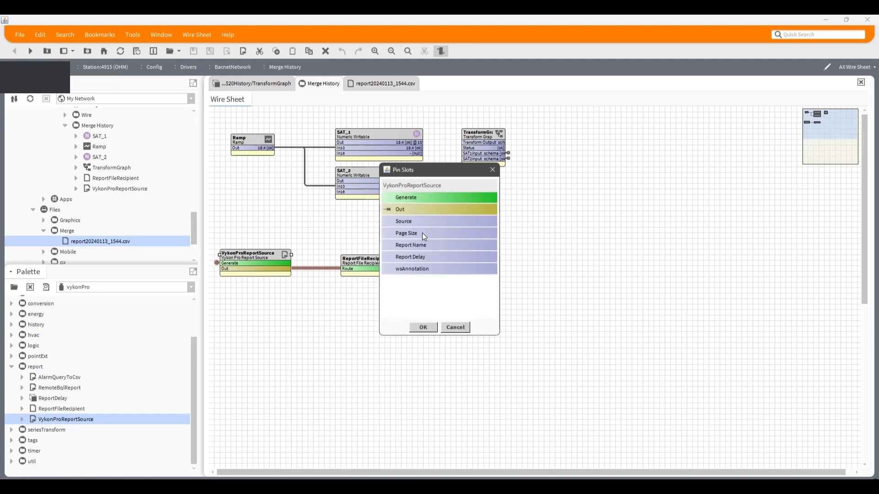
click(425, 221)
click(425, 233)
click(422, 245)
click(422, 257)
click(420, 269)
click(423, 327)
click(326, 354)
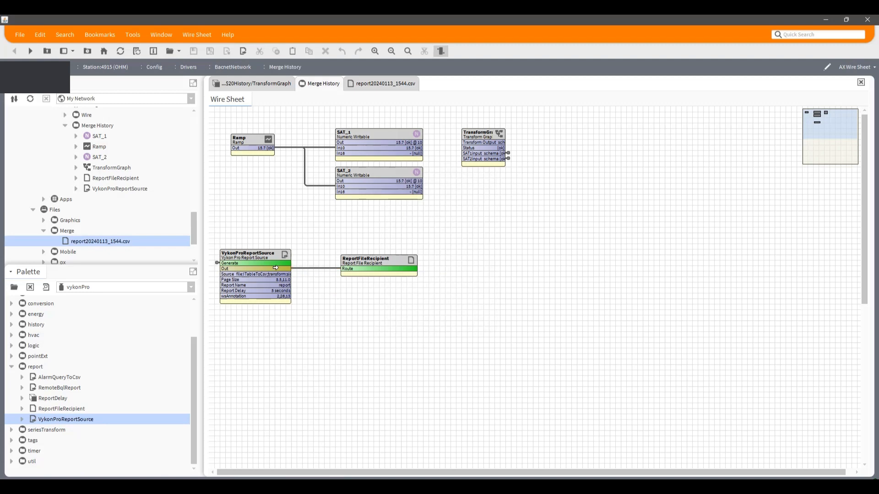
- Widen the VykonProReportSource block so it extends close to the ReportFileRecipient block
click(283, 257)
drag(291, 255, 319, 256)
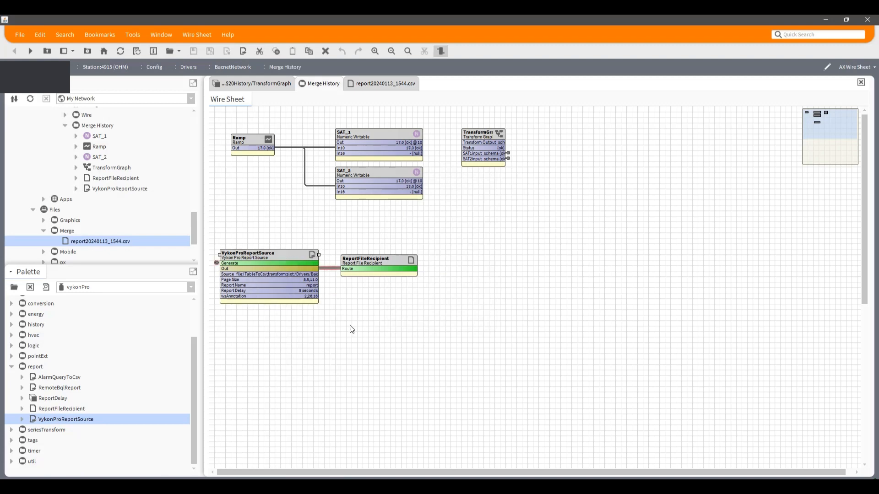
click(350, 327)
click(393, 260)
click(362, 392)
- Open the email palette and add its EmailRecipient to the wire sheet below ReportFileRecipient, keeping the default name
click(14, 287)
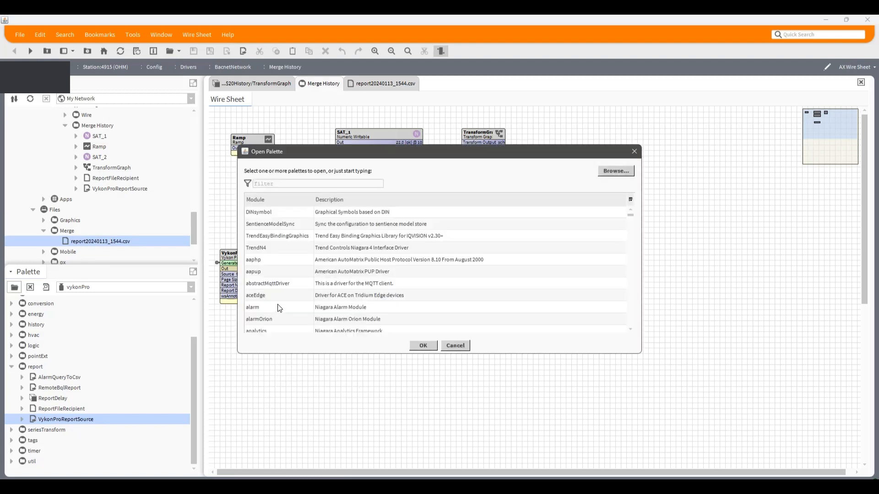
text(em)
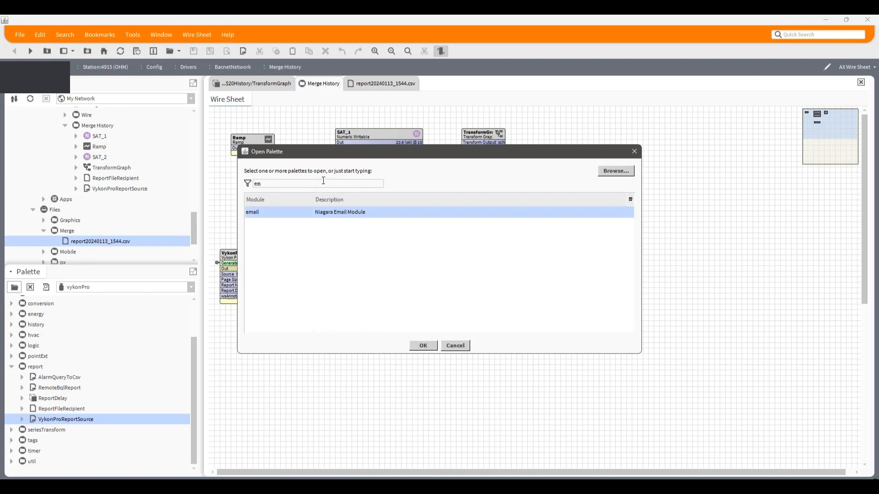
click(423, 346)
click(68, 336)
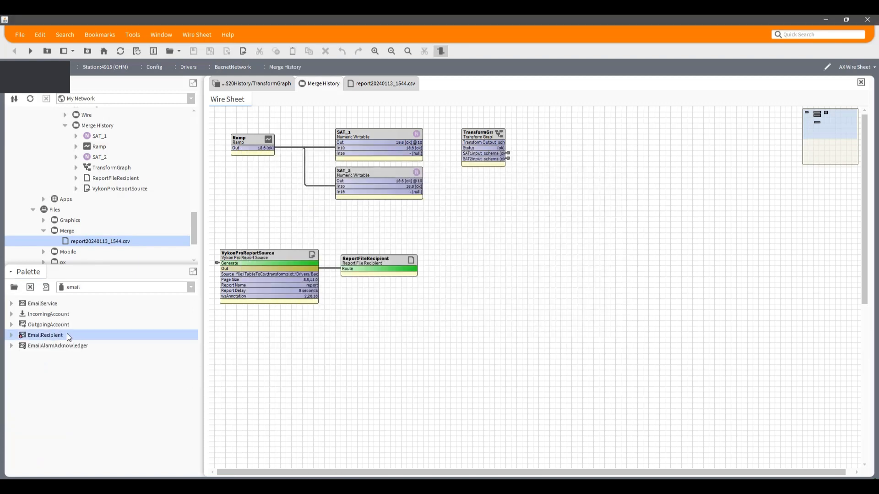
drag(67, 335, 418, 294)
key(Return)
click(387, 339)
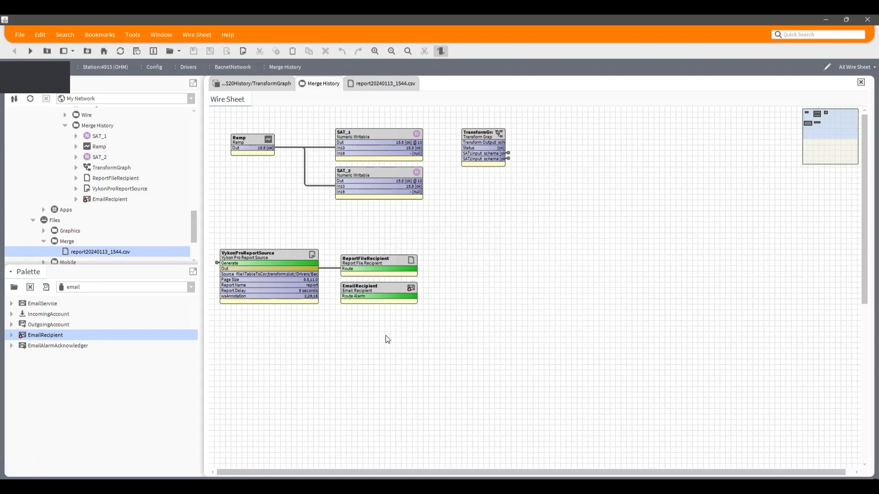
- Try to link the Out slot of VykonProReportSource to the Route Alarm slot of EmailRecipient
drag(310, 269, 377, 301)
right_click(394, 300)
click(314, 350)
drag(306, 269, 349, 296)
drag(311, 267, 353, 298)
- Check the EmailRecipient's list of pinnable slots for a suitable report input, without changing any pins
right_click(359, 290)
click(384, 322)
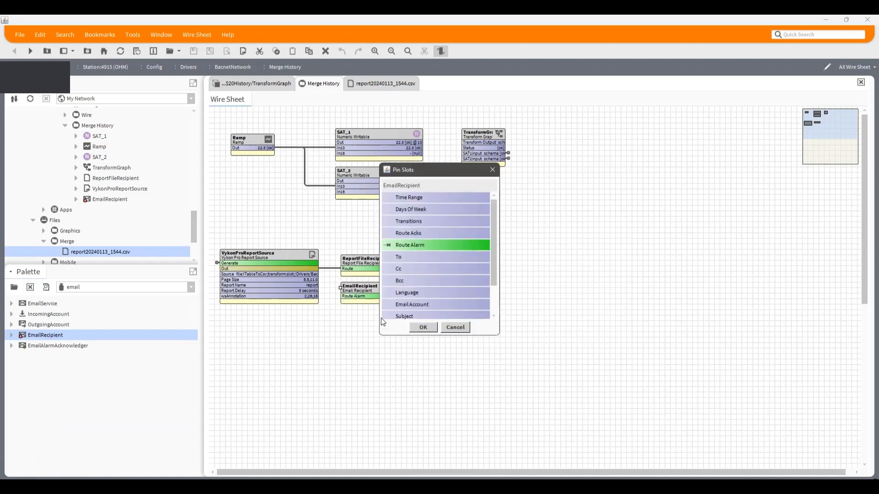
scroll(438, 267, down, 2)
scroll(437, 267, up, 2)
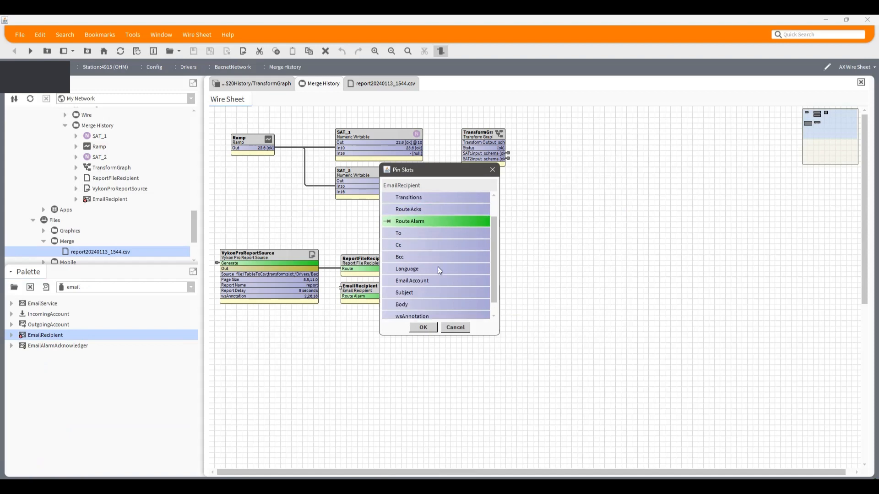
click(461, 329)
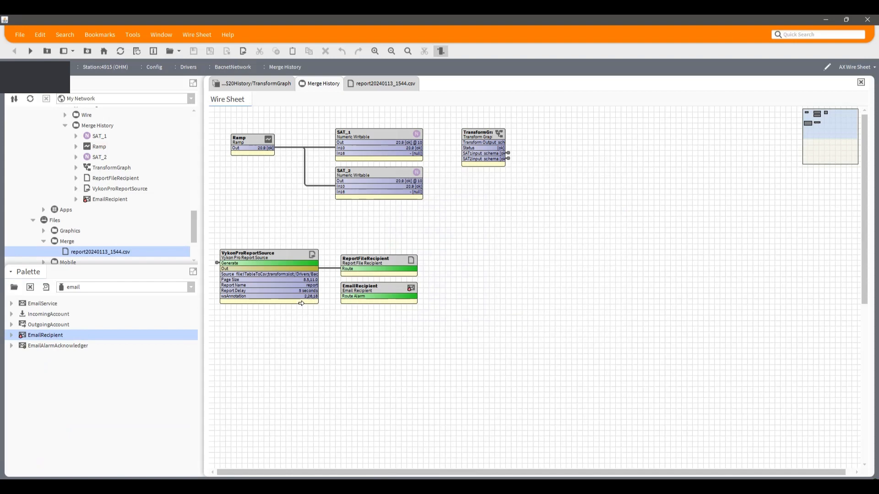
- Retry the link from VykonProReportSource to the email palette's EmailRecipient, and delete that recipient from the wire sheet
drag(312, 269, 357, 297)
click(374, 300)
key(Delete)
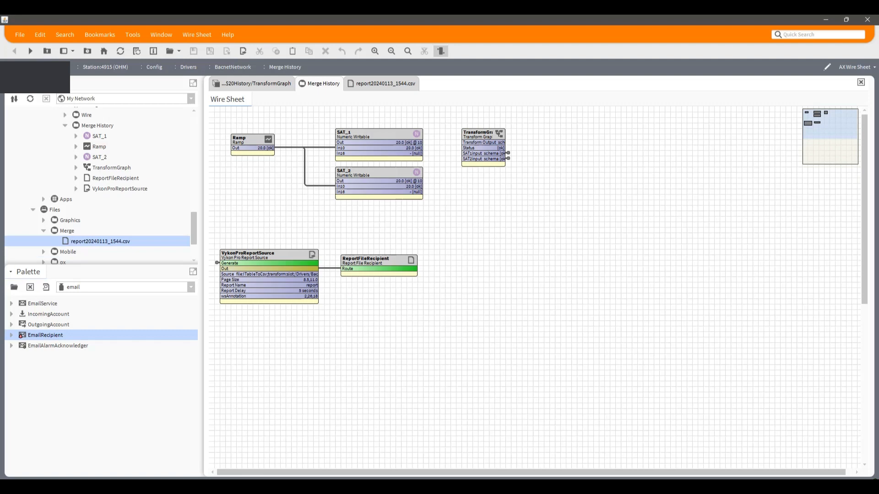
- Add the EmailRecipient from the report palette's Reporting folder below ReportFileRecipient and link VykonProReportSource's Out to its Route slot
click(104, 287)
scroll(109, 375, down, 4)
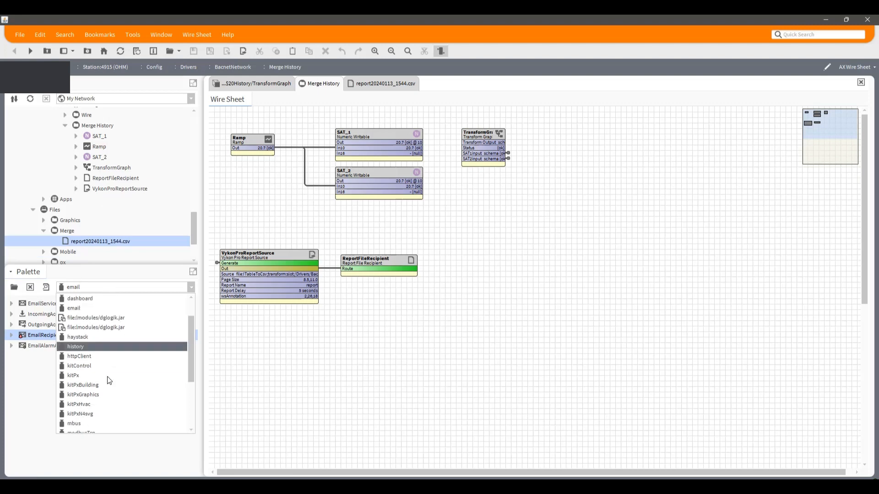
click(99, 395)
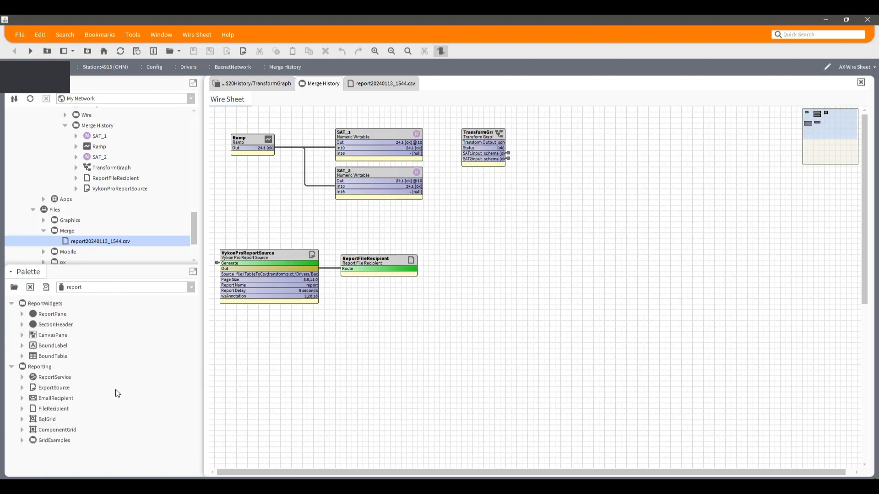
click(66, 398)
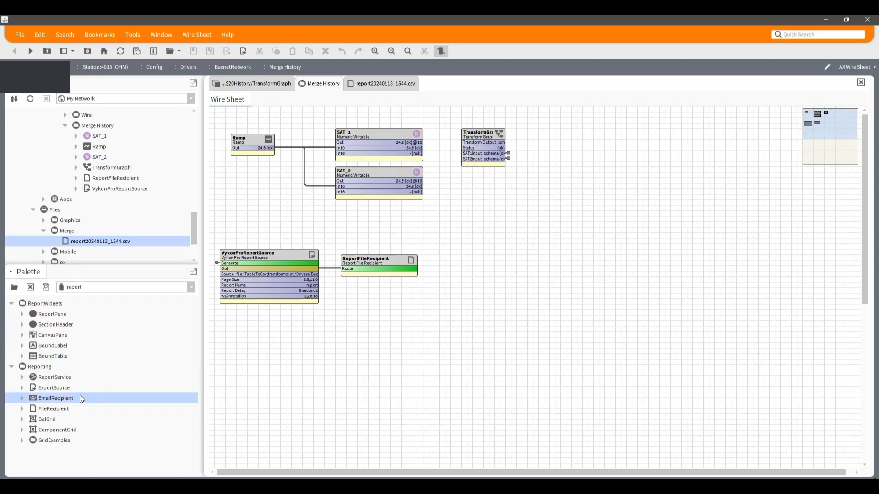
drag(63, 399, 417, 292)
key(Return)
click(401, 337)
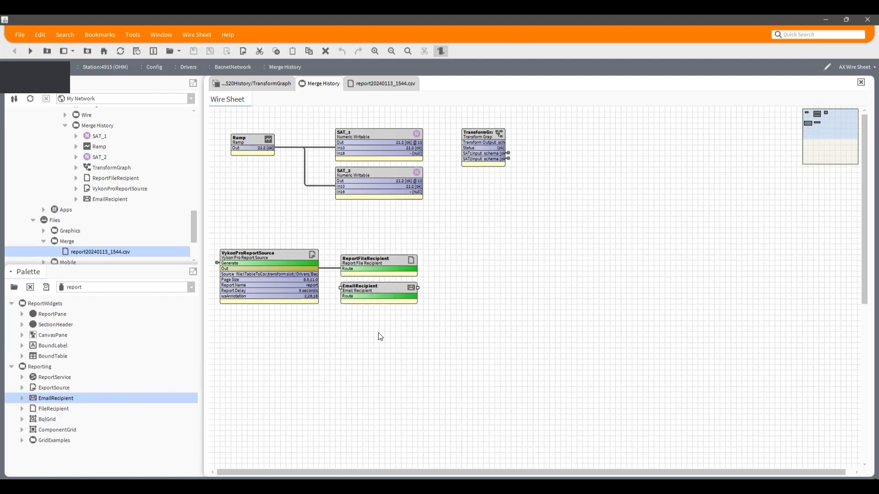
drag(311, 271, 342, 296)
- Review the recipient, account, subject and body fields in the EmailRecipient's property sheet, and return to the Merge History wire sheet
double_click(375, 288)
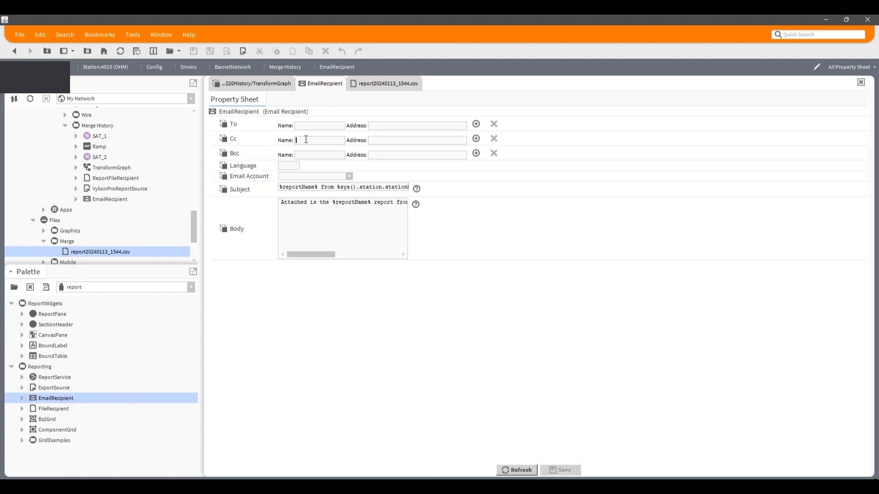
click(448, 154)
click(14, 50)
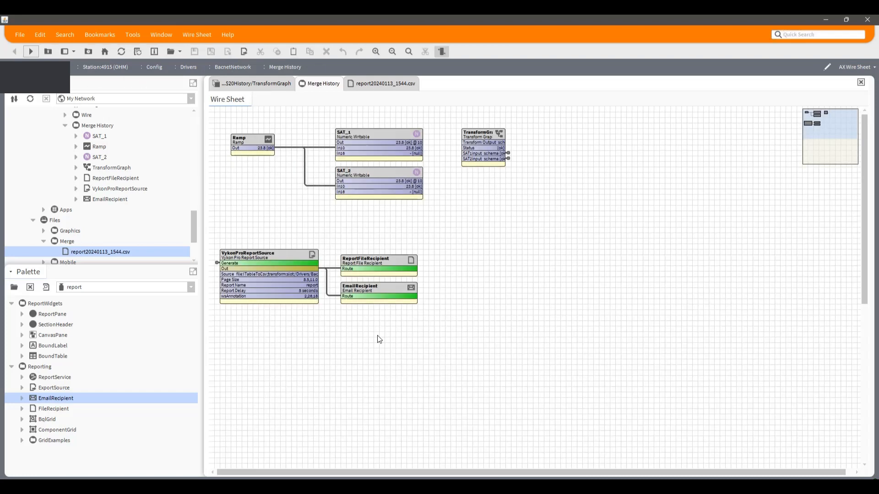